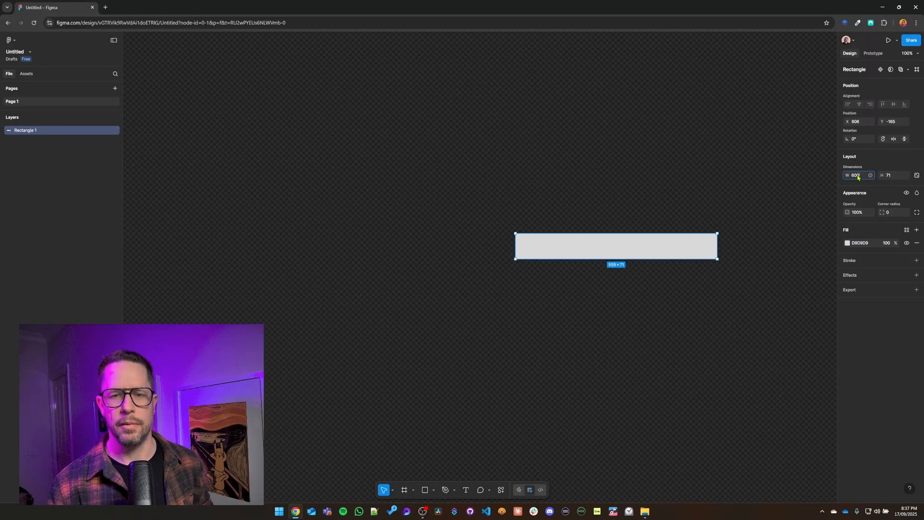
# Set the rectangle's width to 600 and its height to 75
pyautogui.press('Return')
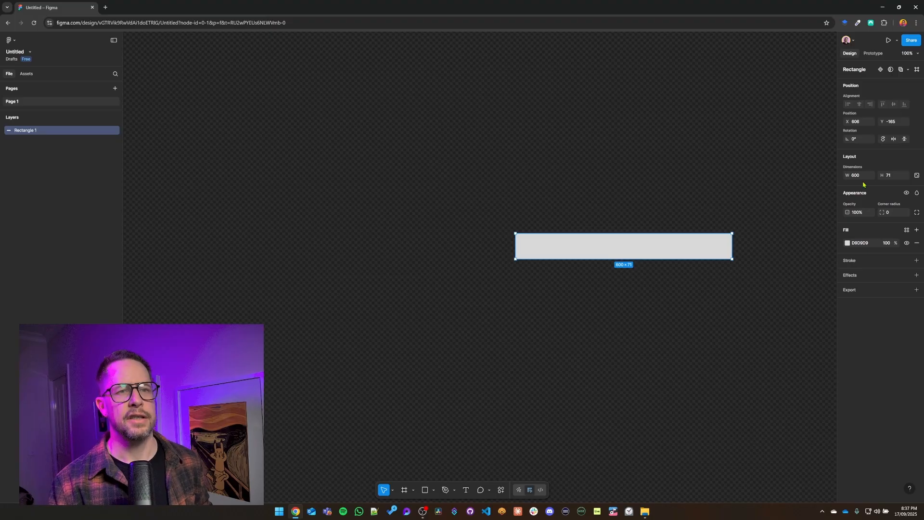
pyautogui.click(890, 176)
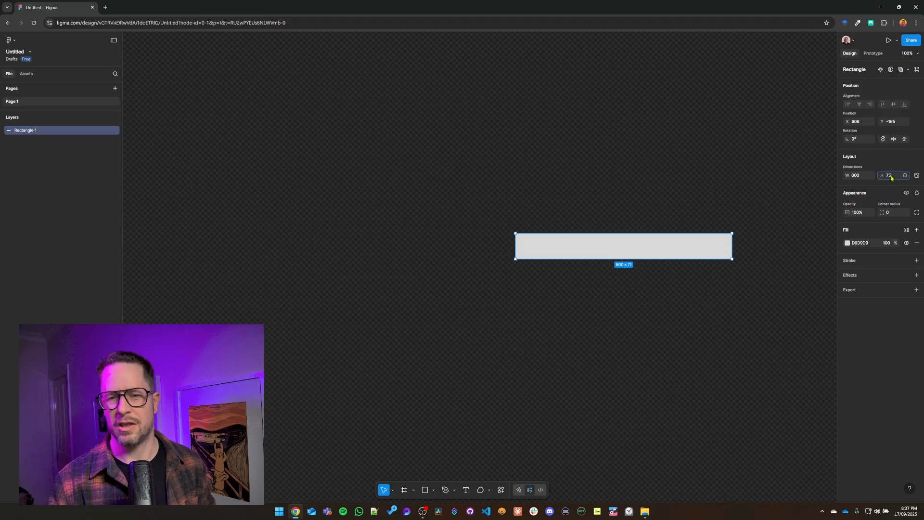
pyautogui.write('75')
pyautogui.press('Return')
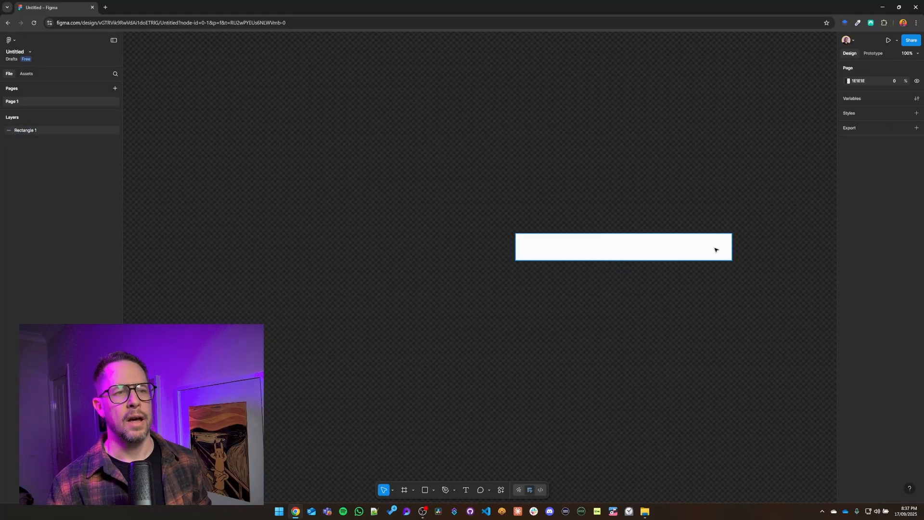
# Add an inside stroke to the rectangle in green 1FE093 with a weight of 7
pyautogui.click(716, 250)
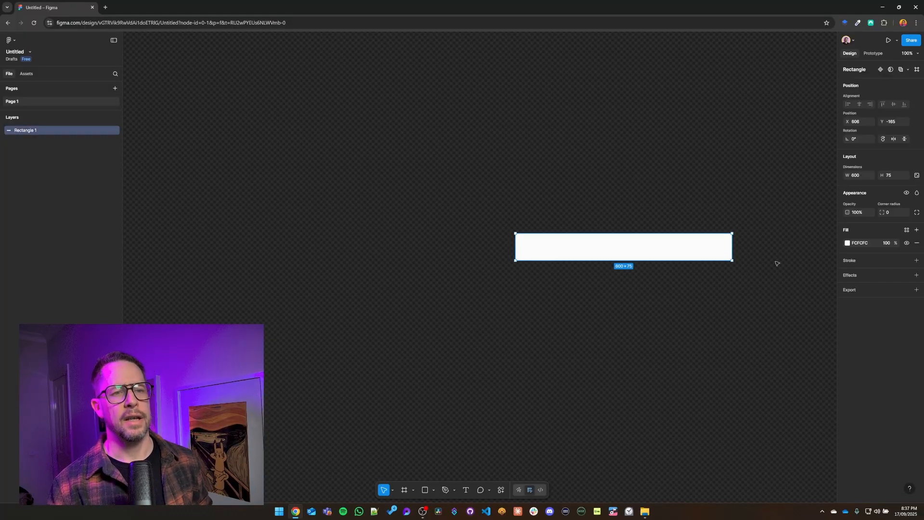
pyautogui.click(851, 263)
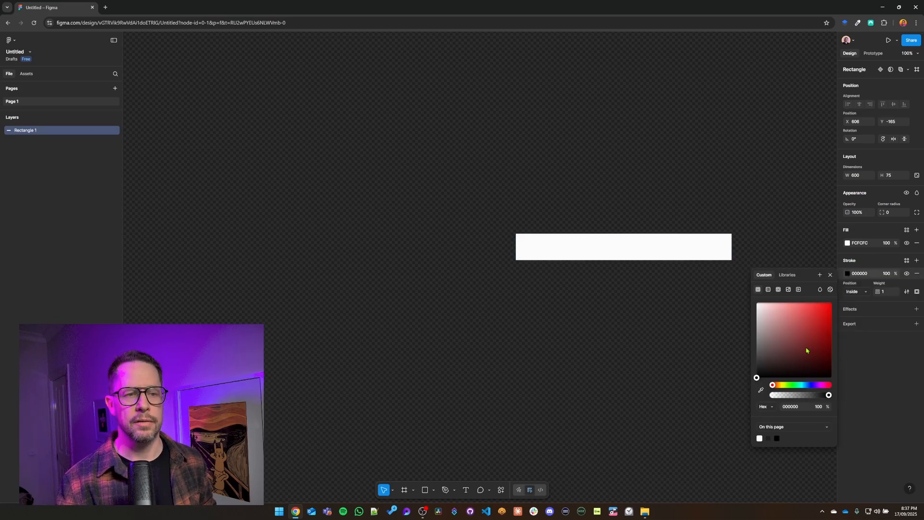
pyautogui.moveTo(791, 385); pyautogui.dragTo(822, 312)
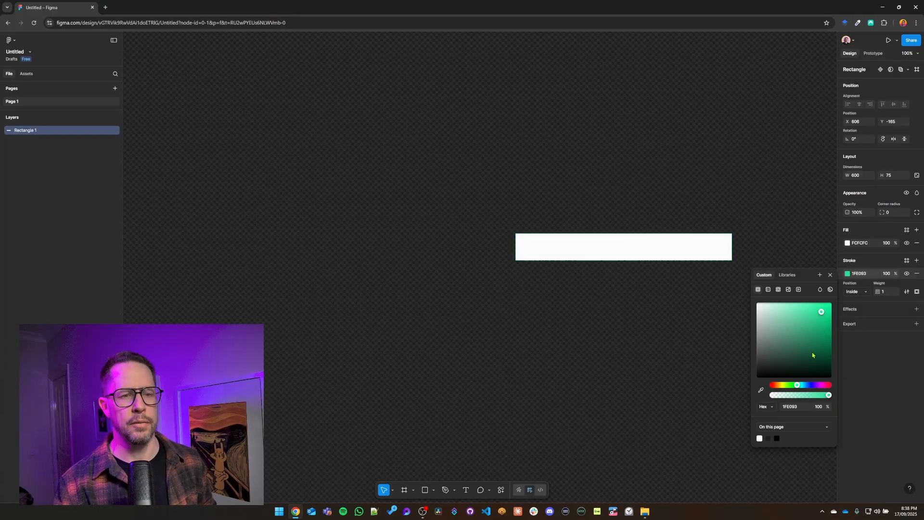
pyautogui.click(785, 241)
pyautogui.click(716, 252)
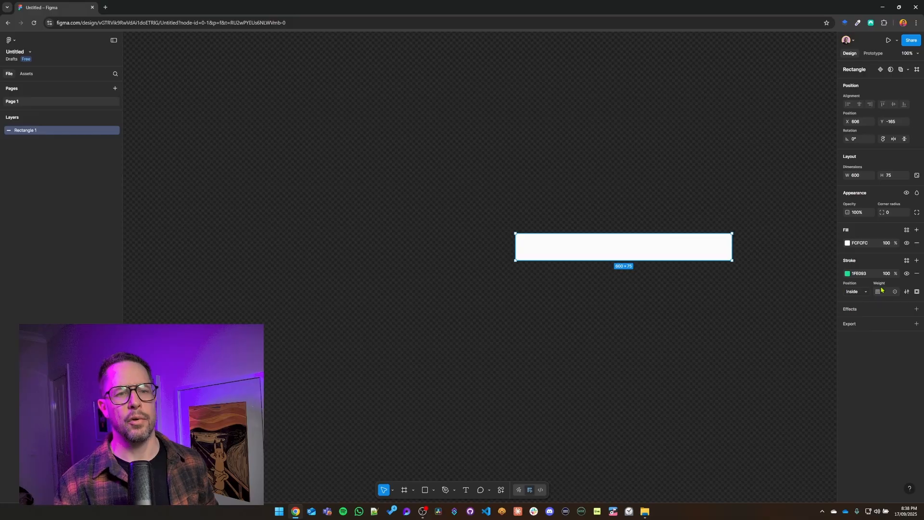
pyautogui.moveTo(880, 291); pyautogui.dragTo(885, 296)
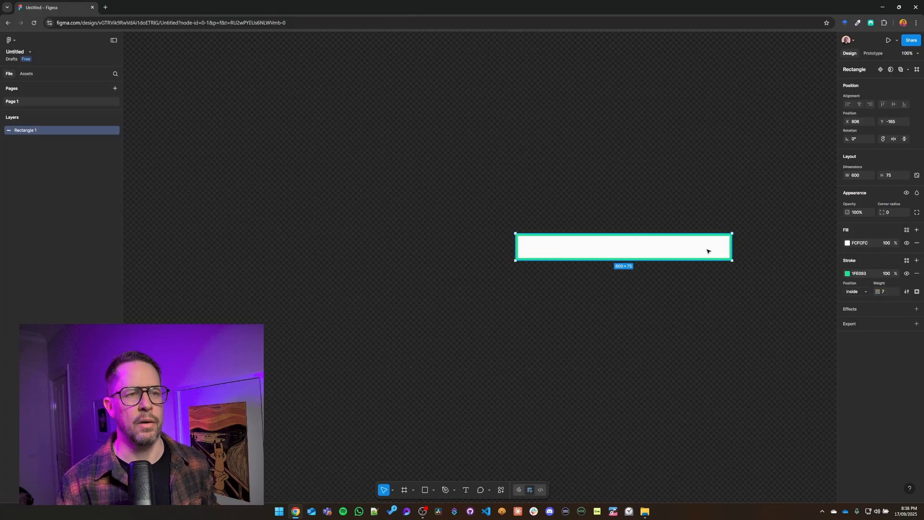
pyautogui.click(728, 293)
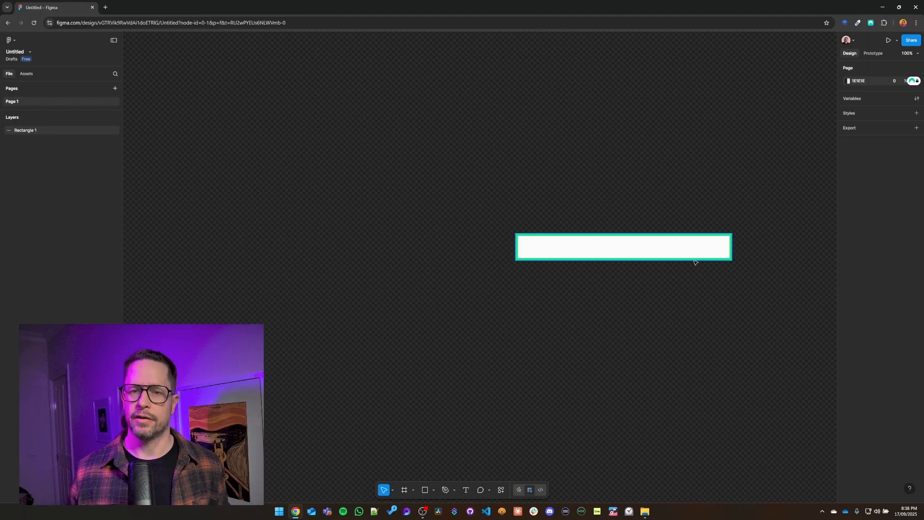
# Round the rectangle's corners into a pill-shaped bar with a corner radius of 50
pyautogui.click(686, 241)
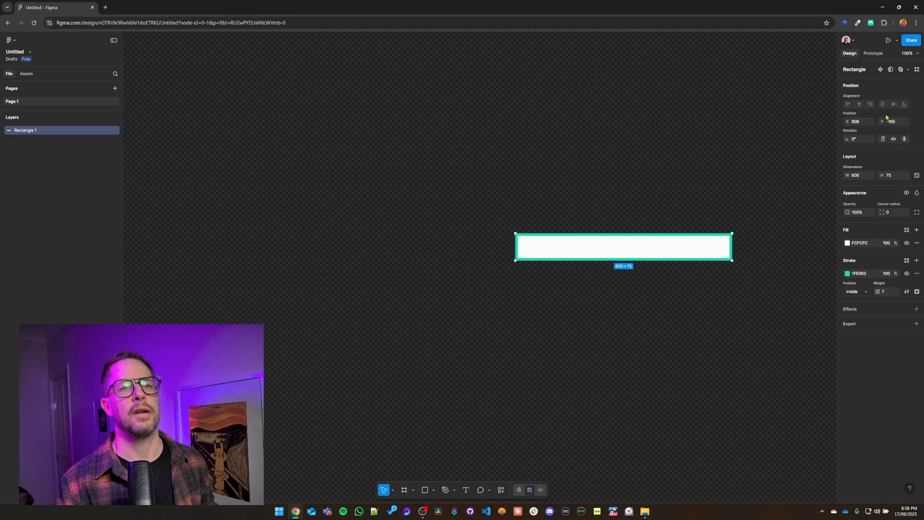
pyautogui.click(889, 216)
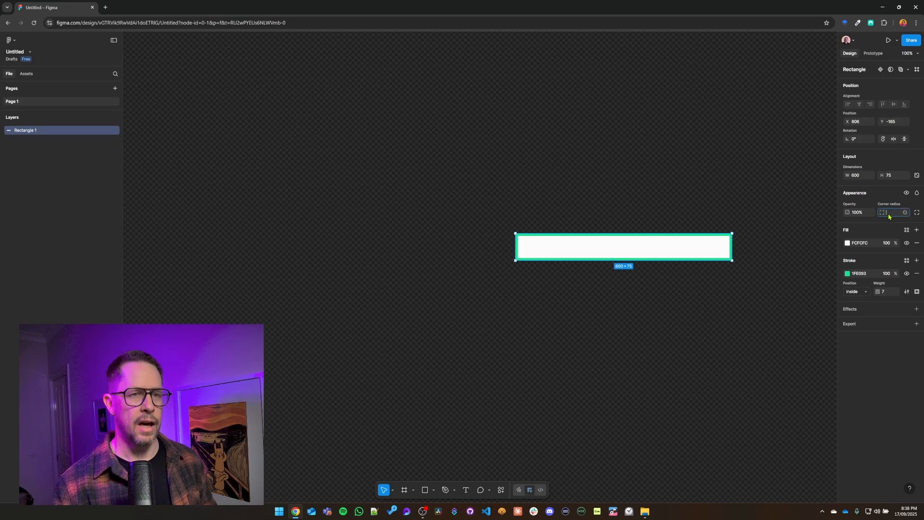
pyautogui.write('5')
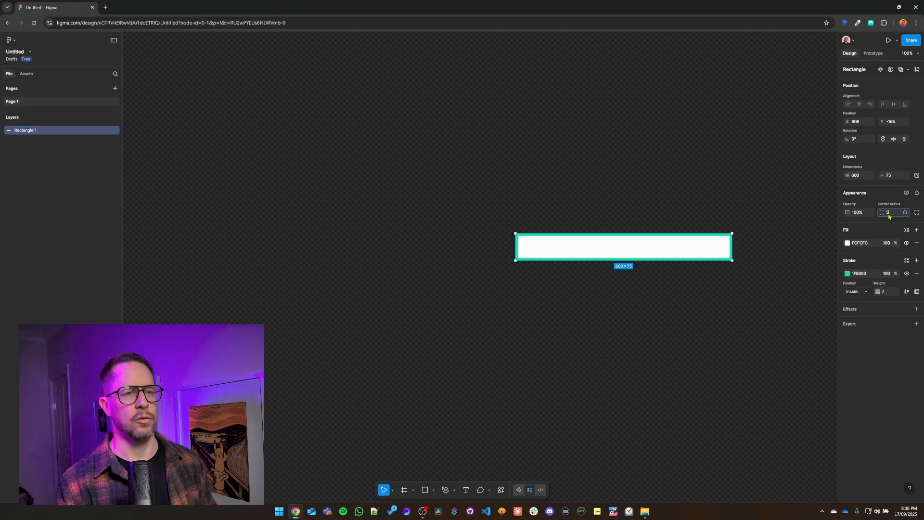
pyautogui.write('0')
pyautogui.press('Return')
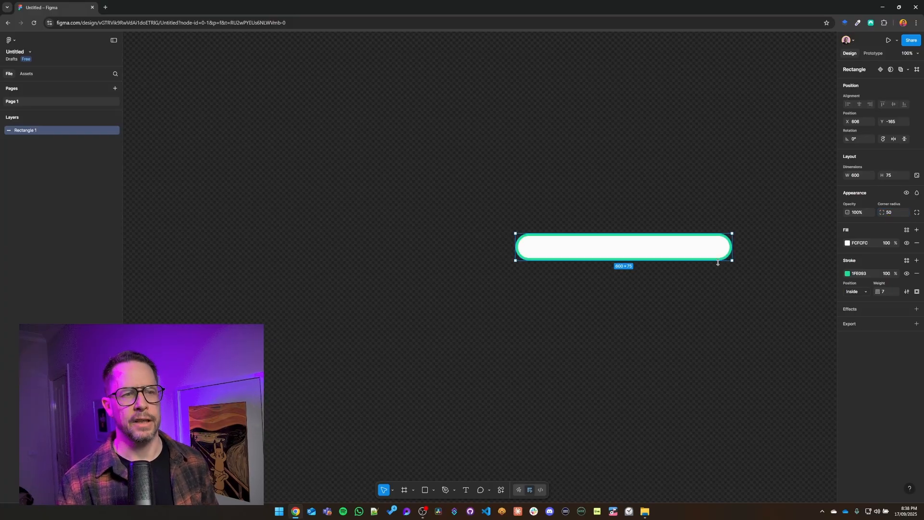
pyautogui.click(760, 222)
# Move the bar to about X 546, Y -252 and place a duplicate directly below it at about Y -137
pyautogui.moveTo(687, 252); pyautogui.dragTo(649, 225)
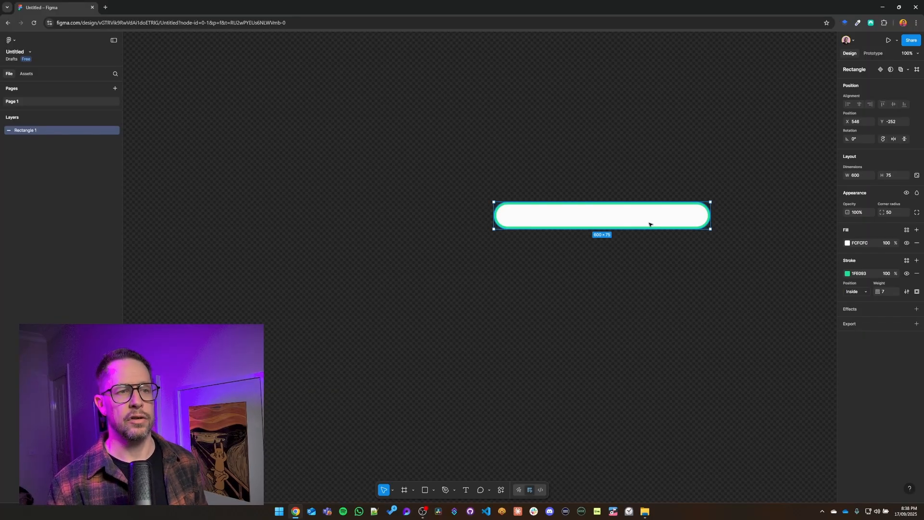
pyautogui.hotkey('ctrl', 'd')
pyautogui.moveTo(650, 224); pyautogui.dragTo(652, 268)
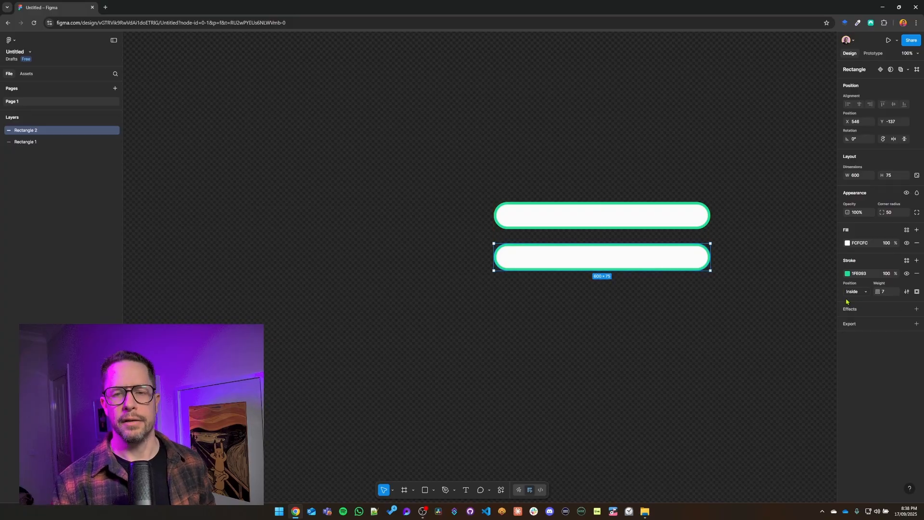
# Change the lower bar's fill to a linear gradient and color its 100% stop red
pyautogui.click(847, 243)
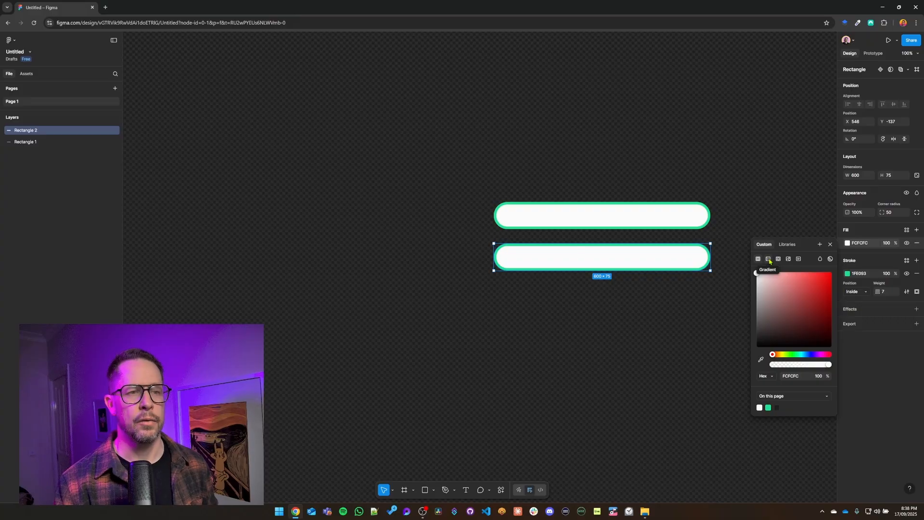
pyautogui.click(769, 261)
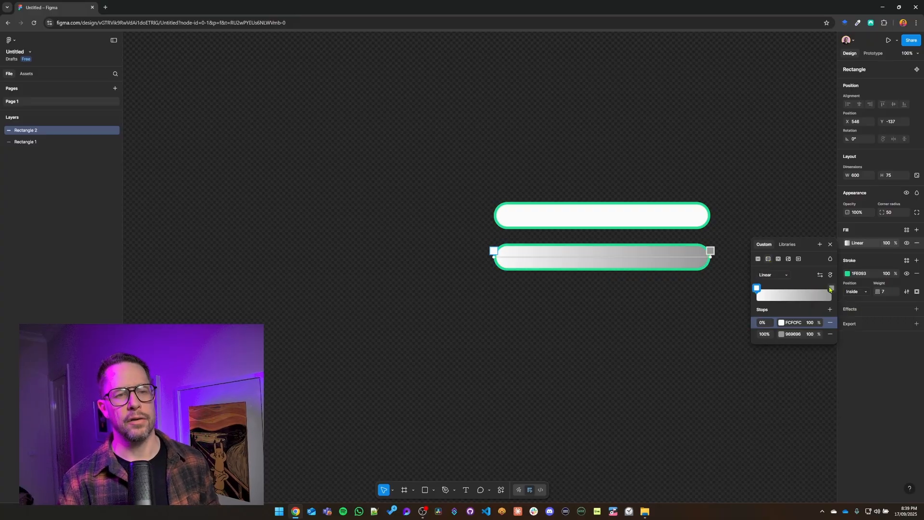
pyautogui.moveTo(831, 288)
pyautogui.mouseDown()
pyautogui.moveTo(768, 292)
pyautogui.moveTo(833, 296)
pyautogui.mouseUp()
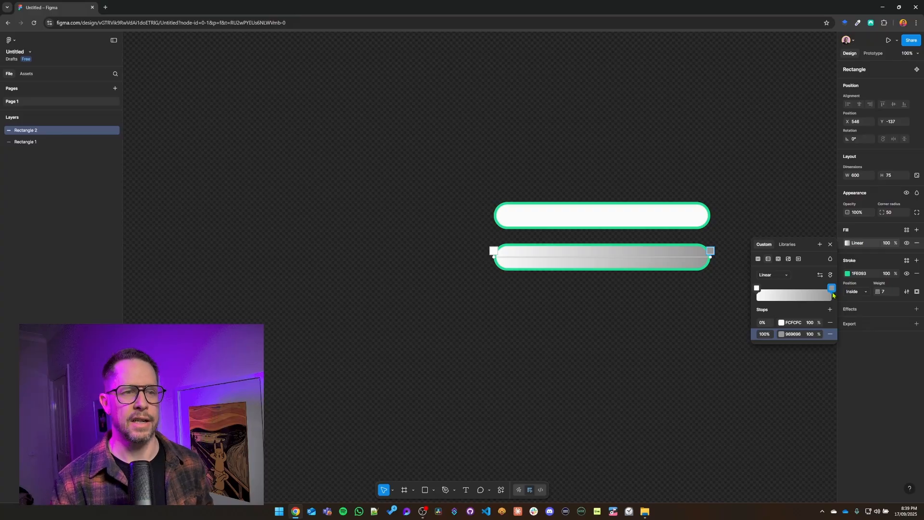
pyautogui.click(758, 288)
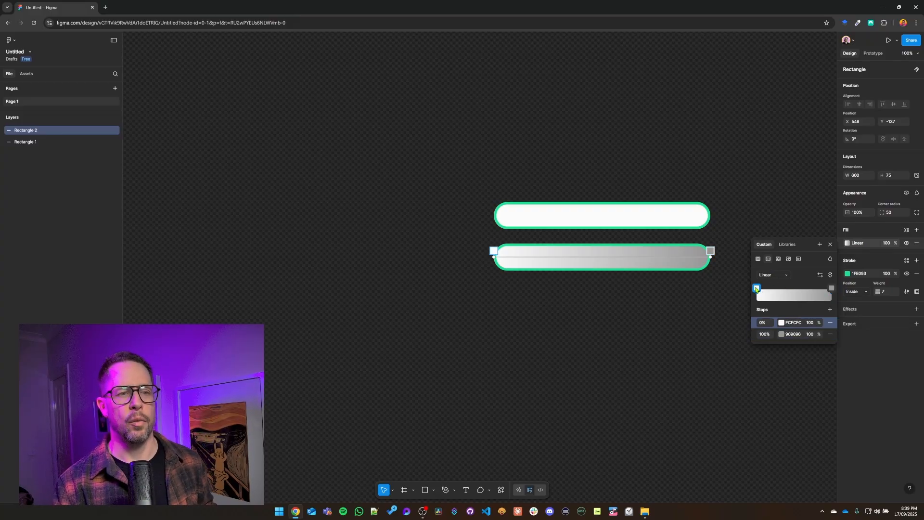
pyautogui.click(832, 287)
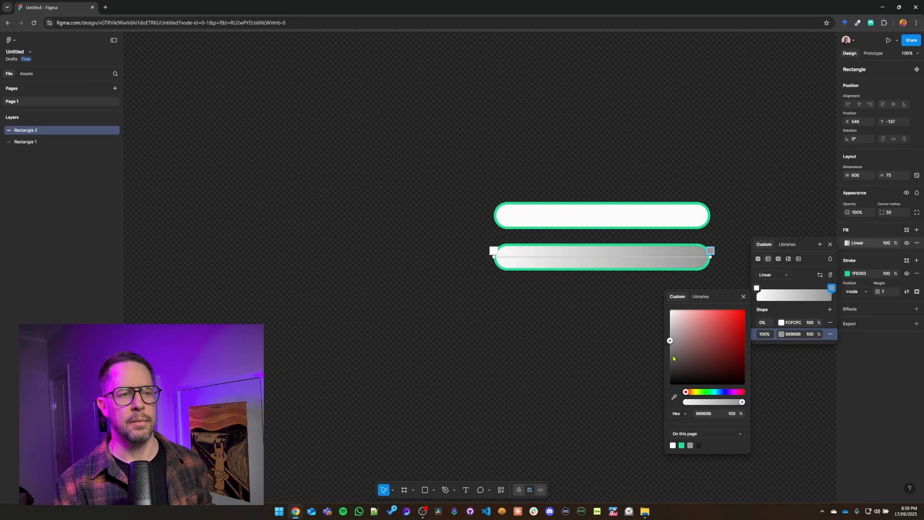
pyautogui.moveTo(673, 358); pyautogui.dragTo(745, 310)
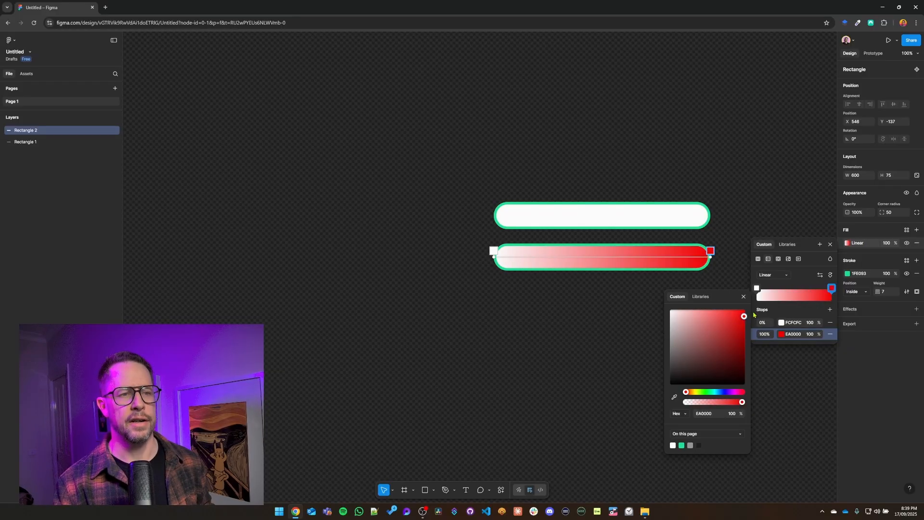
pyautogui.click(788, 308)
# Move the white gradient stop to about 43% and set the red stop's position to 25%
pyautogui.moveTo(757, 288); pyautogui.dragTo(790, 295)
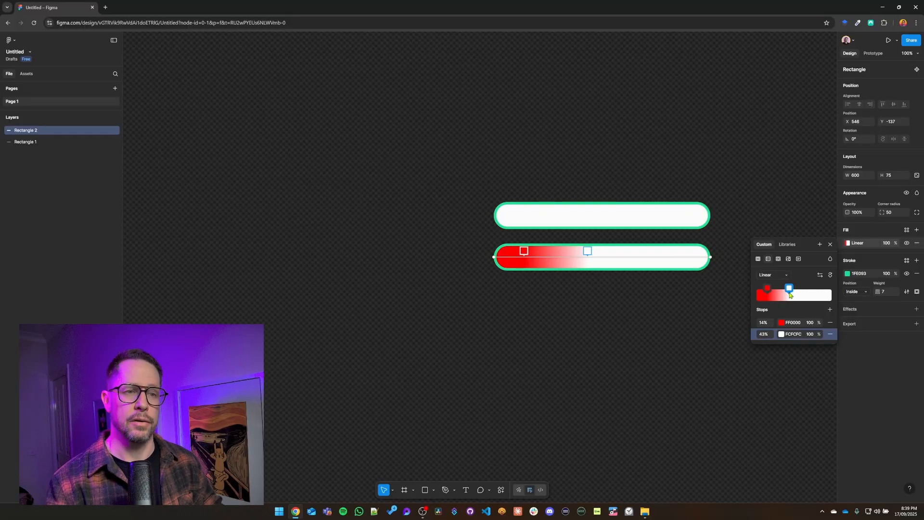
pyautogui.moveTo(768, 289); pyautogui.dragTo(775, 292)
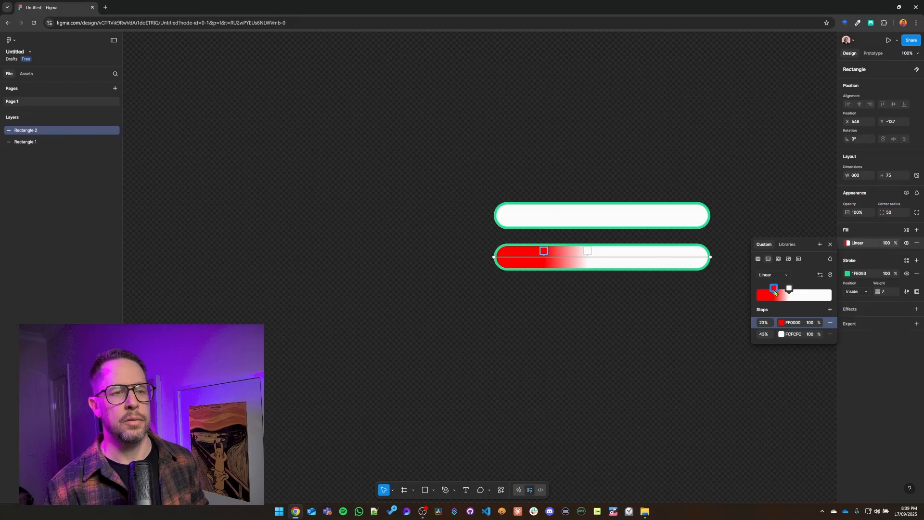
pyautogui.click(763, 326)
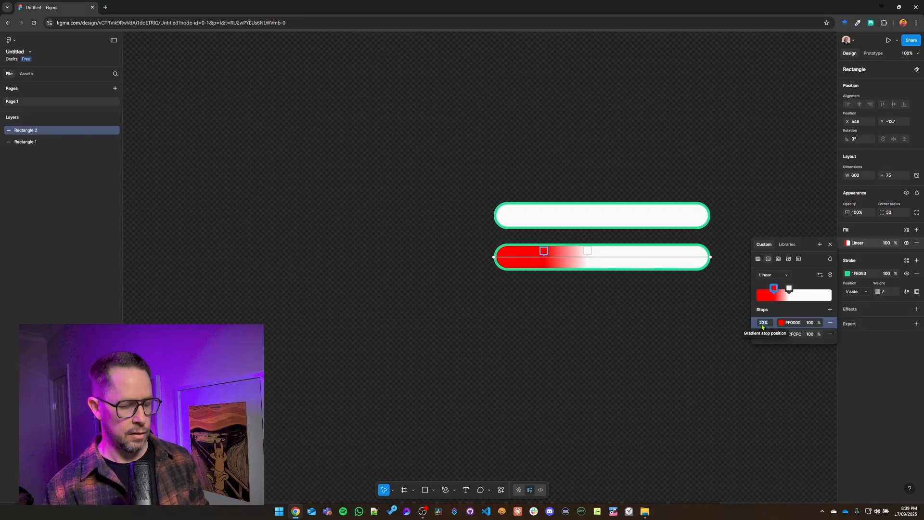
pyautogui.write('2')
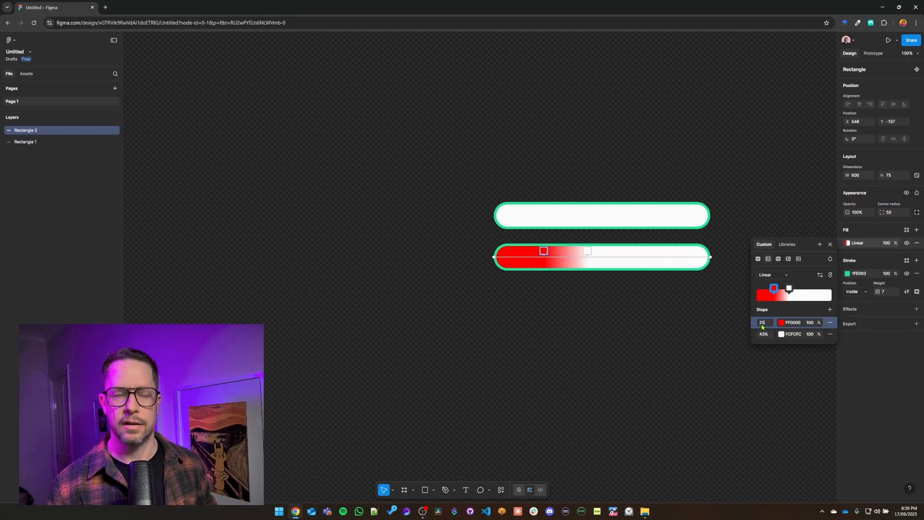
pyautogui.write('5')
pyautogui.press('Return')
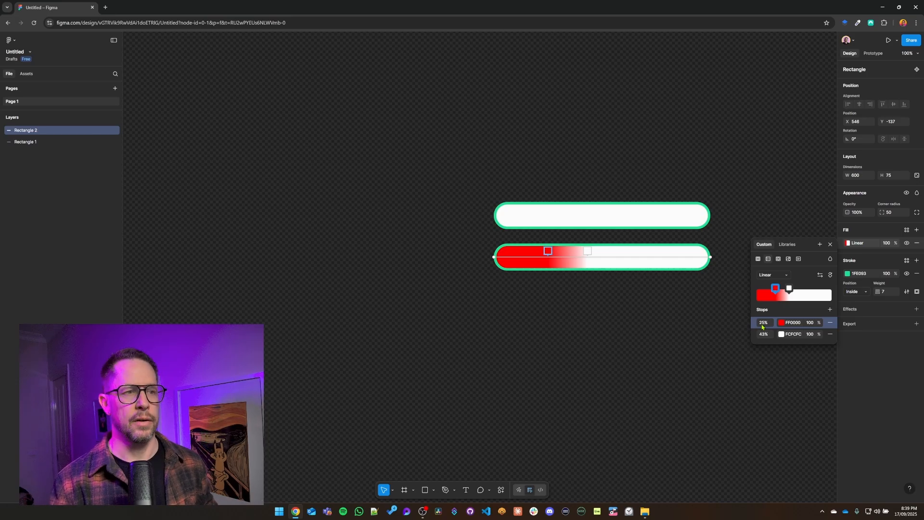
# Set the white gradient stop's position to 25% as well, giving the red section a hard edge
pyautogui.moveTo(789, 289)
pyautogui.mouseDown()
pyautogui.moveTo(804, 289)
pyautogui.moveTo(796, 290)
pyautogui.mouseUp()
pyautogui.click(770, 336)
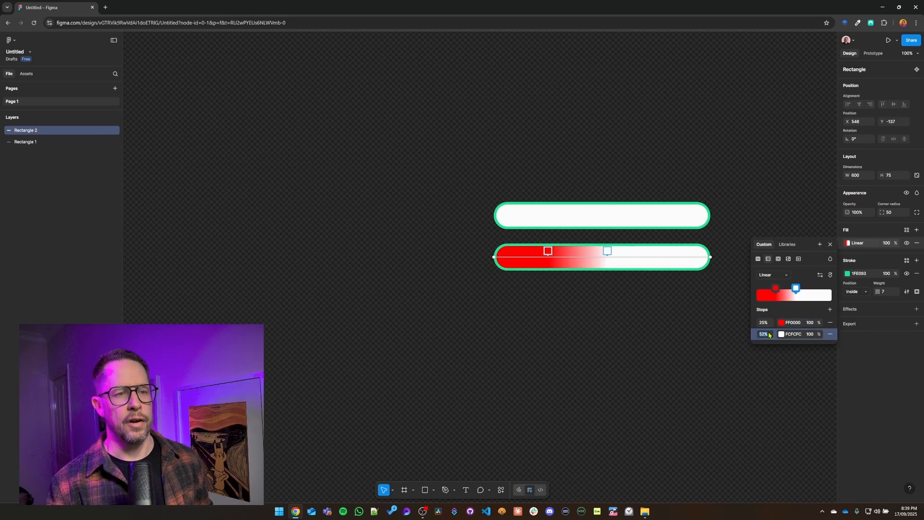
pyautogui.write('25')
pyautogui.press('Return')
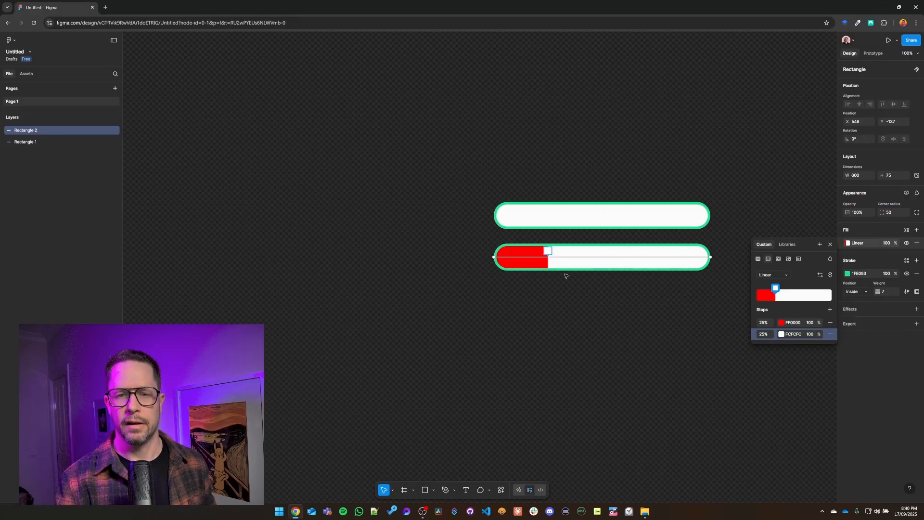
pyautogui.press('Escape')
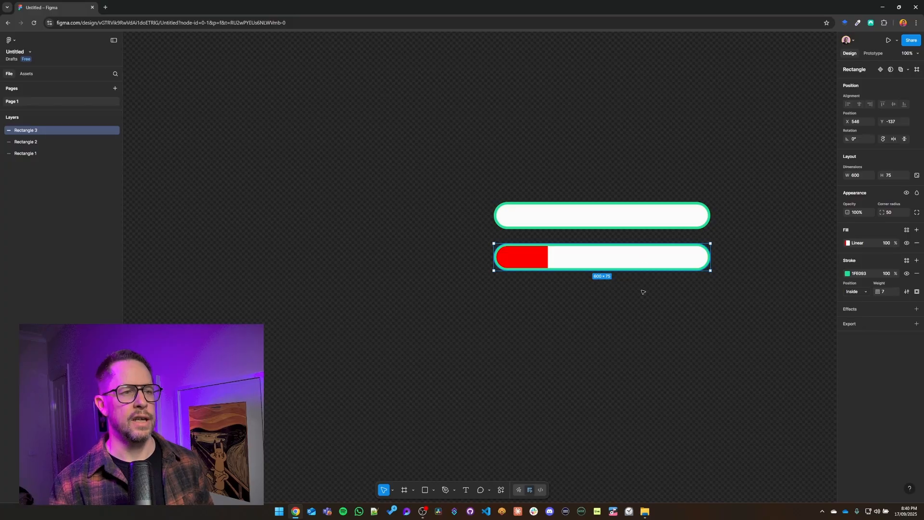
# Place a copy of the partly red bar below it and set its white and red gradient stops to 50%
pyautogui.moveTo(641, 260); pyautogui.dragTo(643, 306)
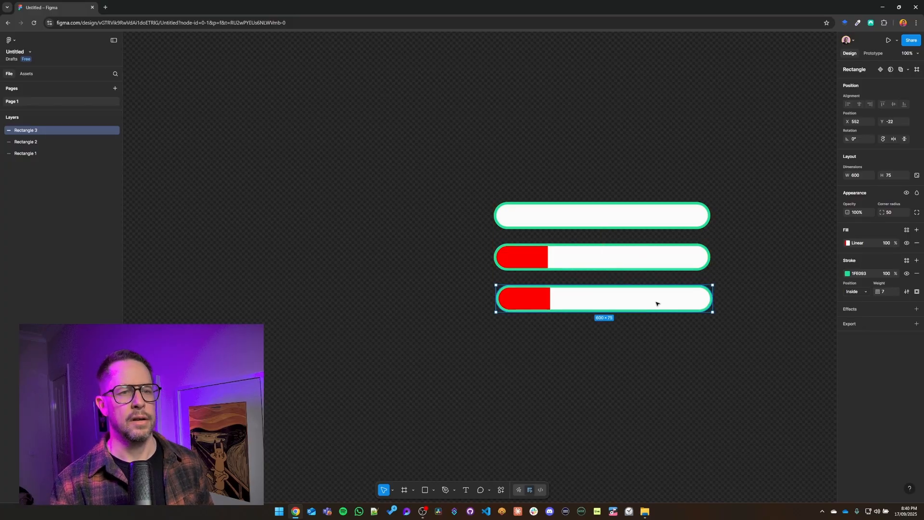
pyautogui.click(848, 243)
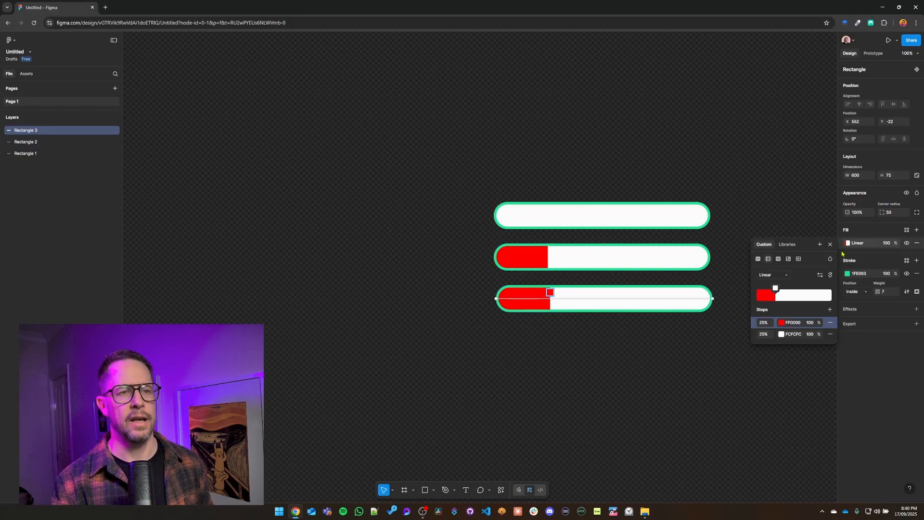
pyautogui.click(765, 335)
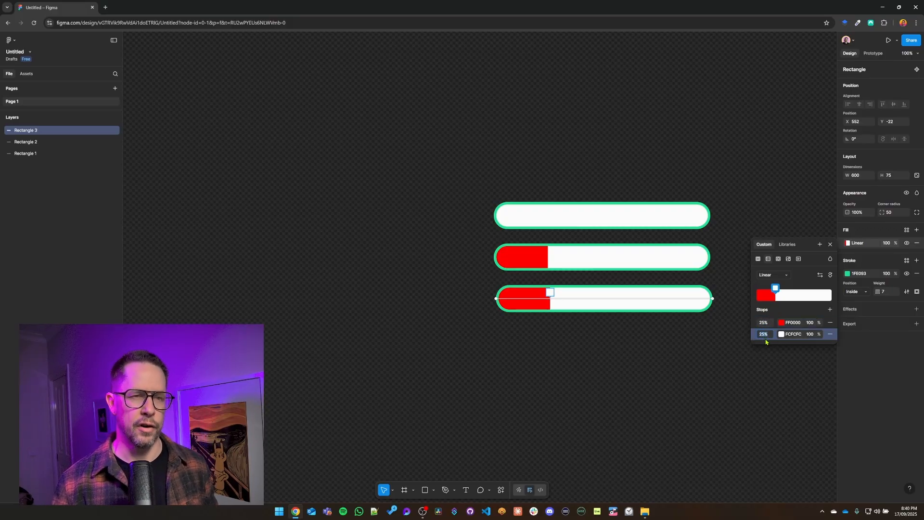
pyautogui.write('50')
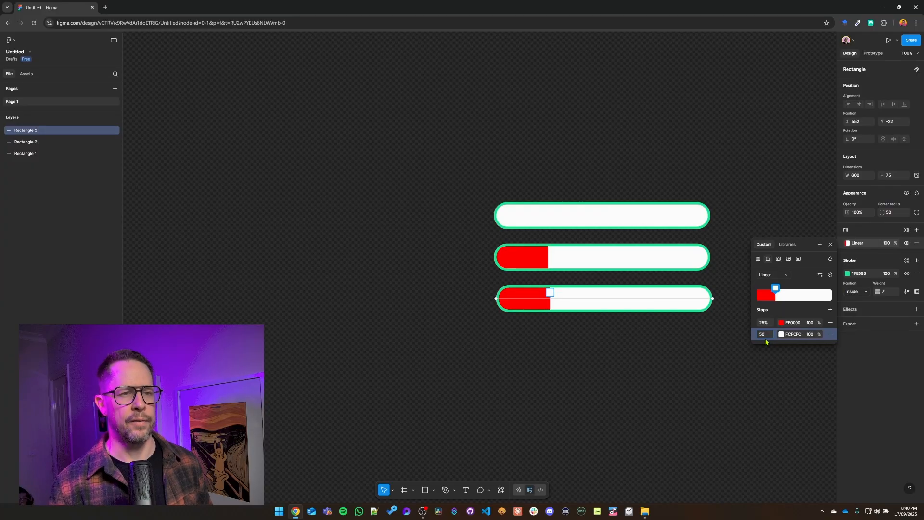
pyautogui.press('Return')
pyautogui.click(765, 323)
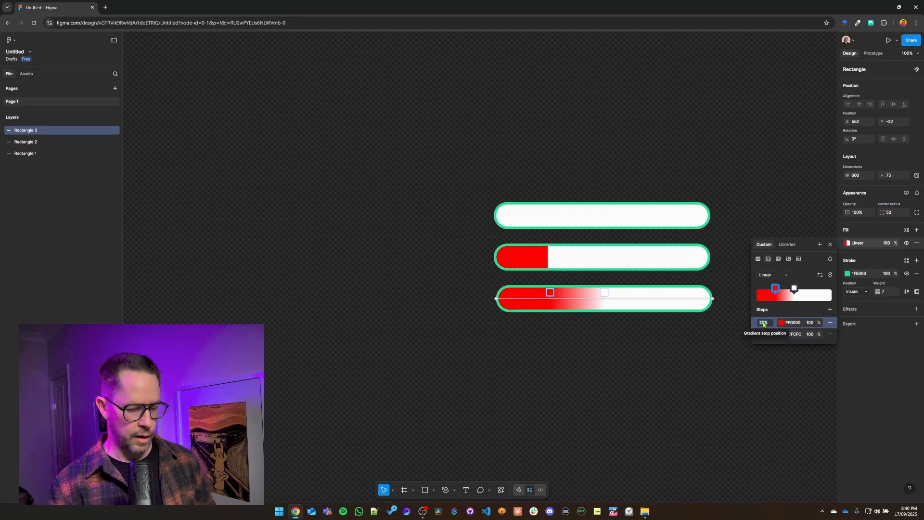
pyautogui.write('50')
pyautogui.press('Return')
pyautogui.press('Escape')
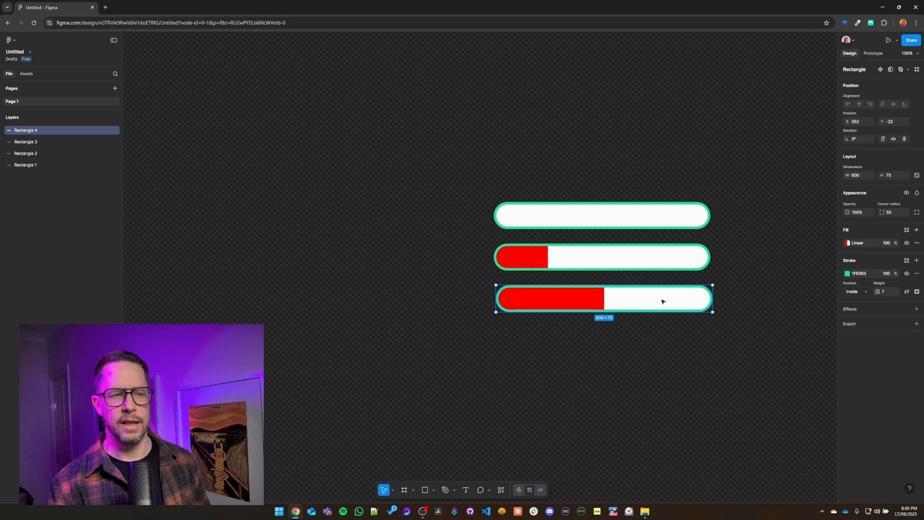
# Place a copy of the half-red bar below it and set its white and red gradient stops to 75%
pyautogui.moveTo(663, 301); pyautogui.dragTo(667, 353)
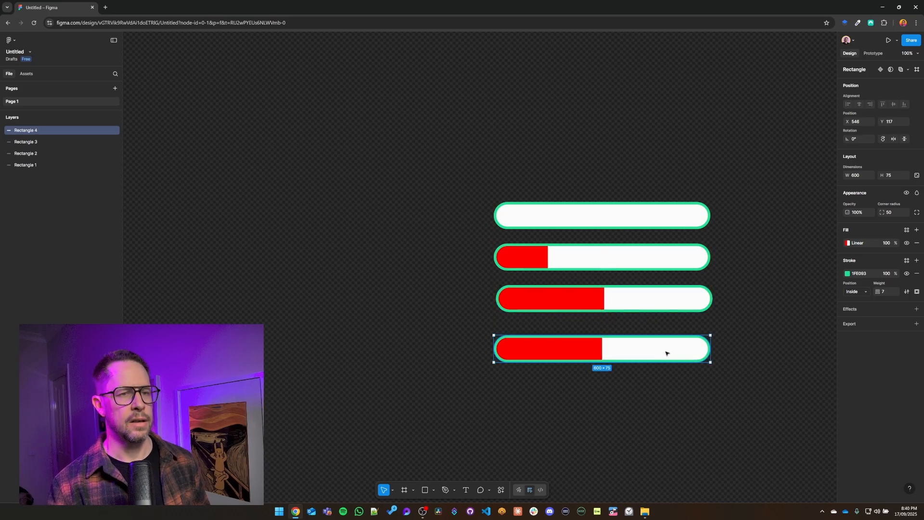
pyautogui.click(848, 243)
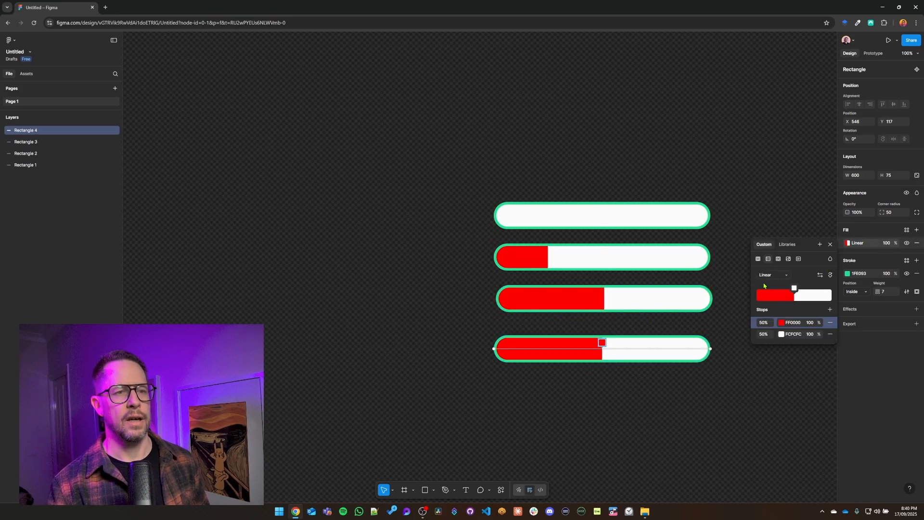
pyautogui.click(764, 334)
pyautogui.write('75')
pyautogui.press('Return')
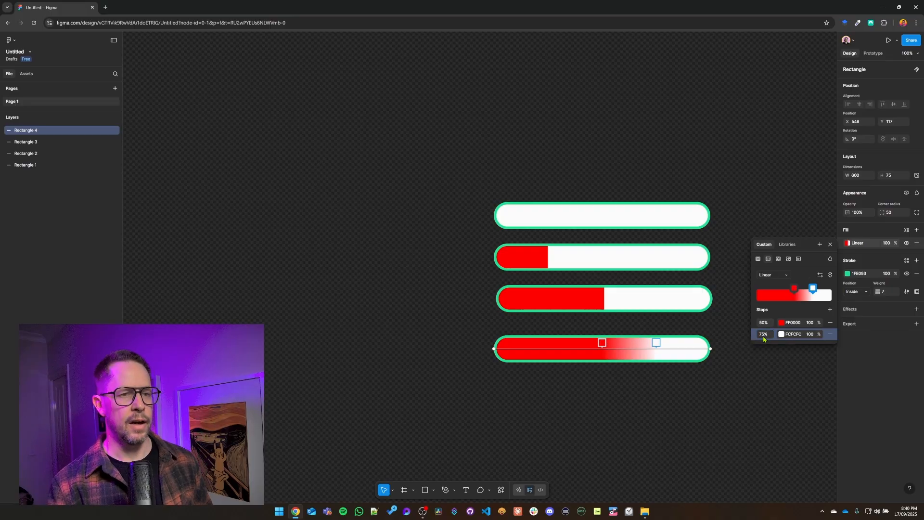
pyautogui.click(764, 323)
pyautogui.write('75')
pyautogui.press('Return')
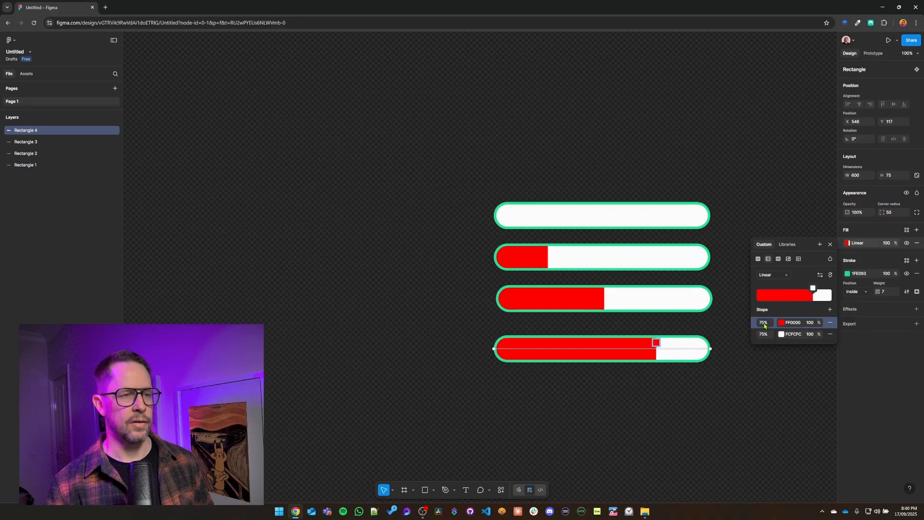
# Duplicate the three-quarter-red bar, place the copy below it and set its white gradient stop to 100%
pyautogui.click(628, 361)
pyautogui.hotkey('ctrl', 'd')
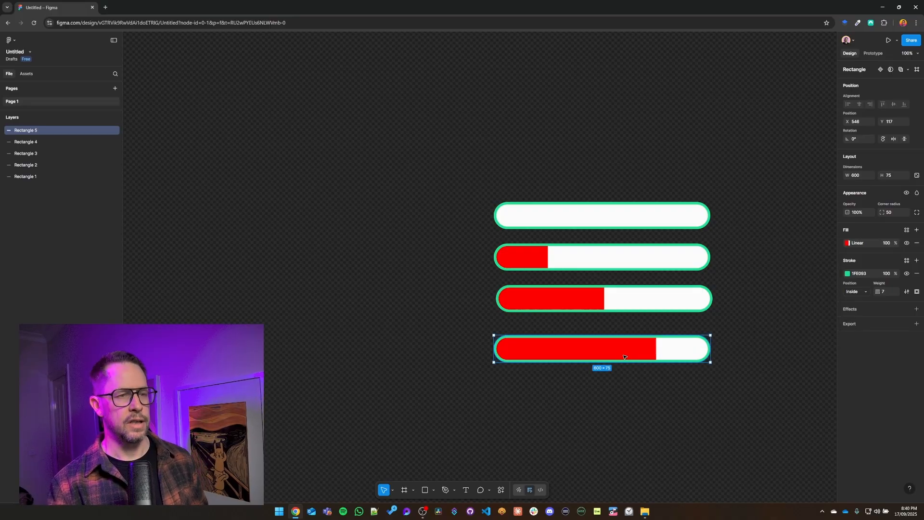
pyautogui.moveTo(629, 360); pyautogui.dragTo(627, 405)
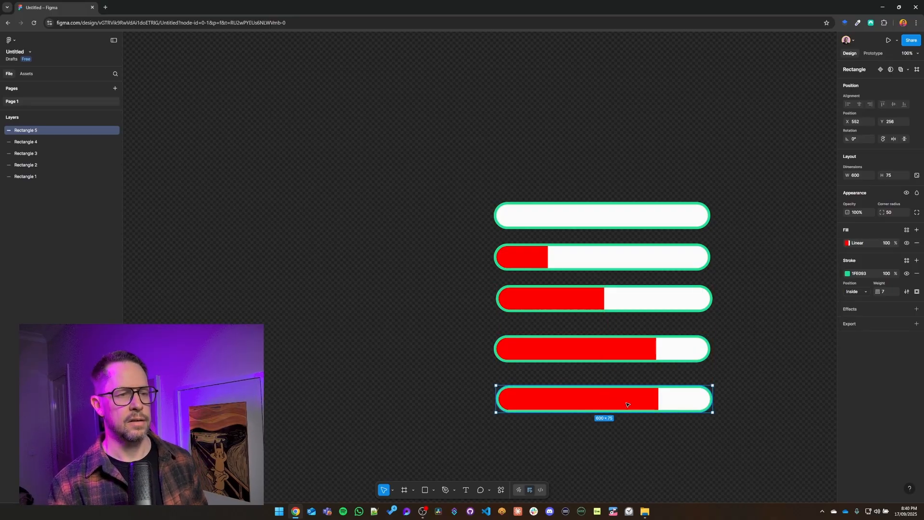
pyautogui.click(848, 243)
pyautogui.click(763, 334)
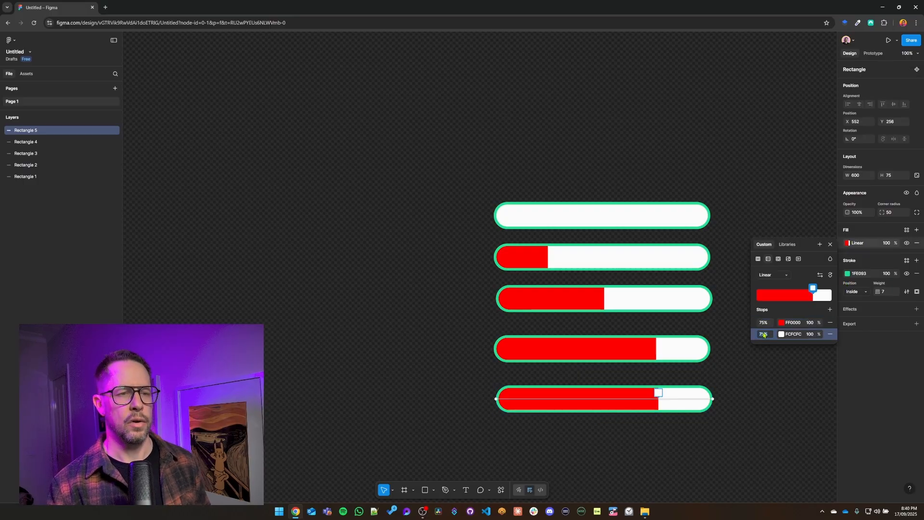
pyautogui.write('100')
pyautogui.press('Return')
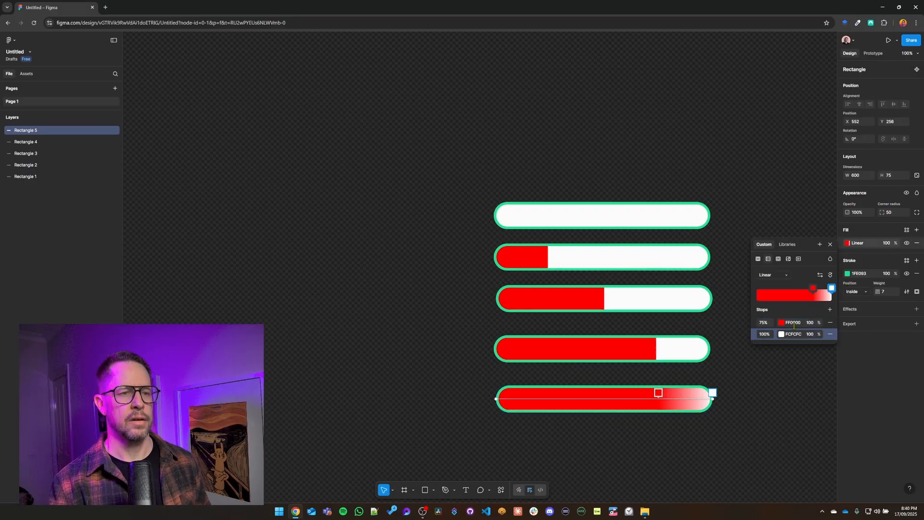
# Set the lowest bar's red gradient stop to 100% so the whole bar is filled, and close the fill settings
pyautogui.click(764, 323)
pyautogui.write('10')
pyautogui.press('Return')
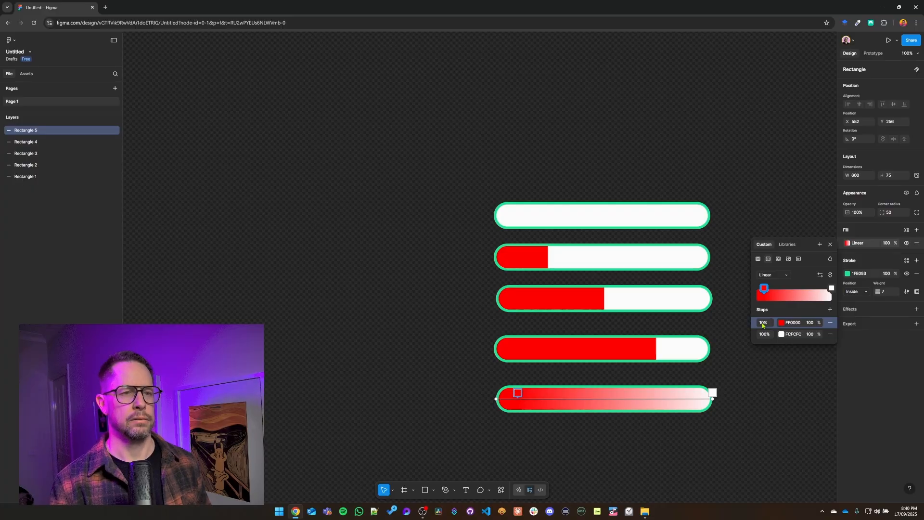
pyautogui.click(763, 323)
pyautogui.write('100')
pyautogui.press('Return')
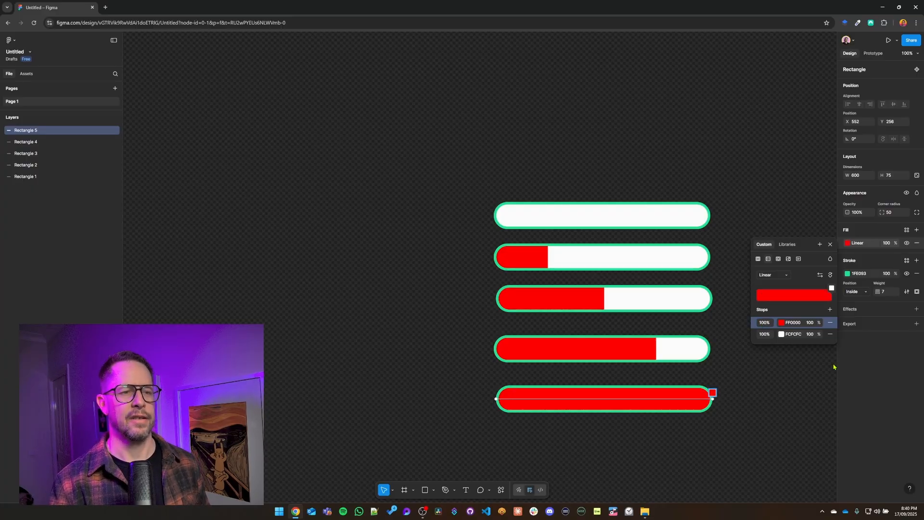
pyautogui.press('Escape')
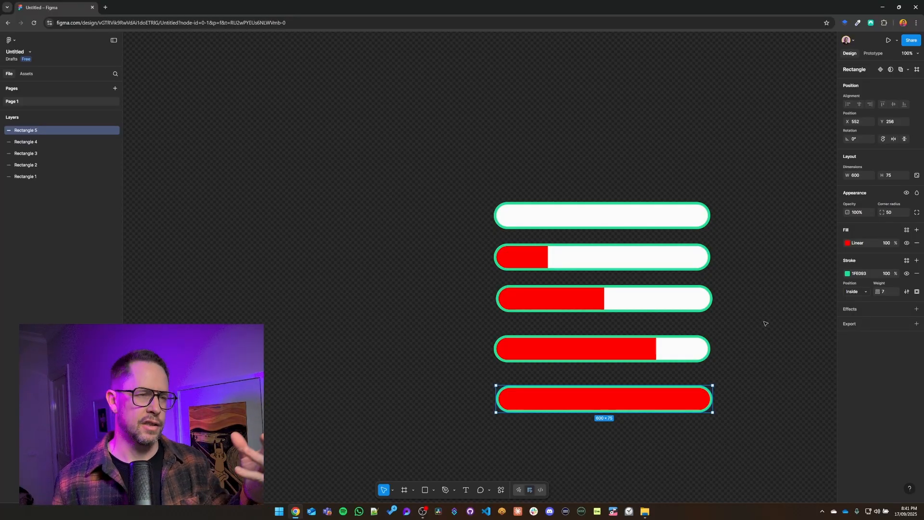
# Add a 1x PNG export setting to the empty white bar
pyautogui.scroll(-1, 780, 265)
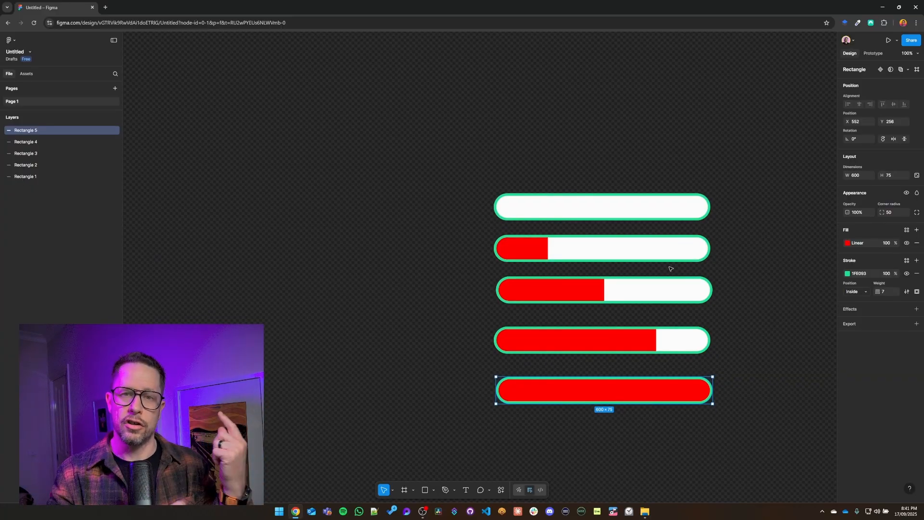
pyautogui.click(748, 242)
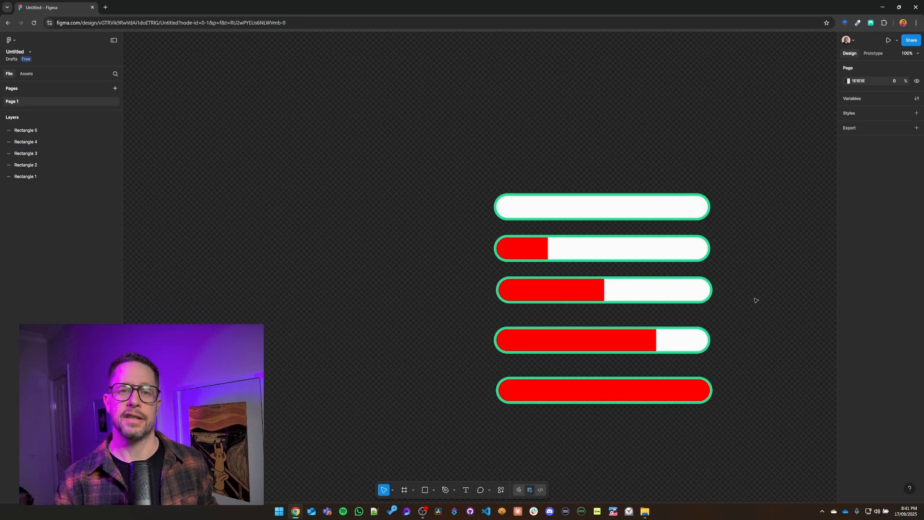
pyautogui.click(663, 205)
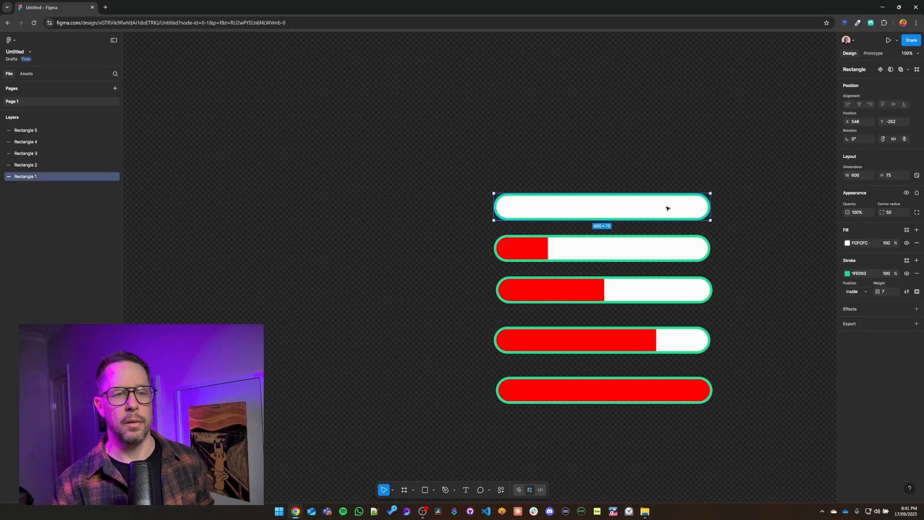
pyautogui.click(862, 327)
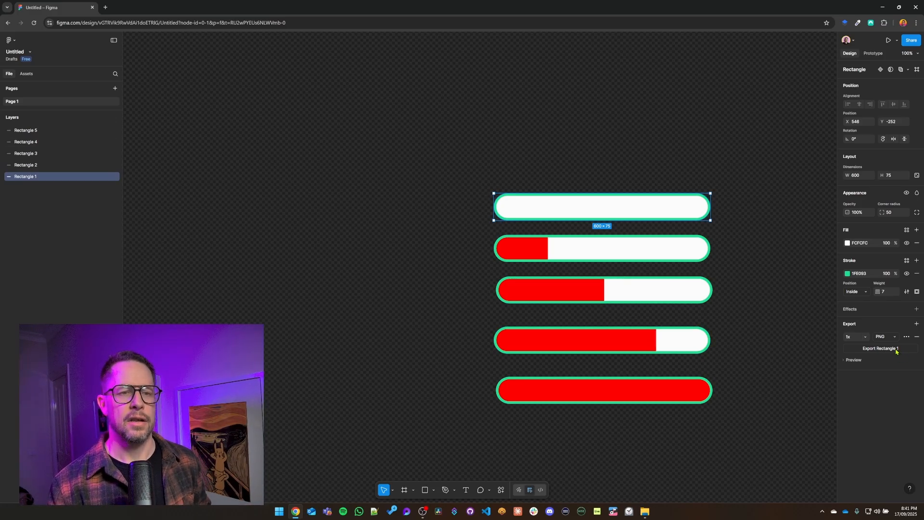
pyautogui.click(762, 307)
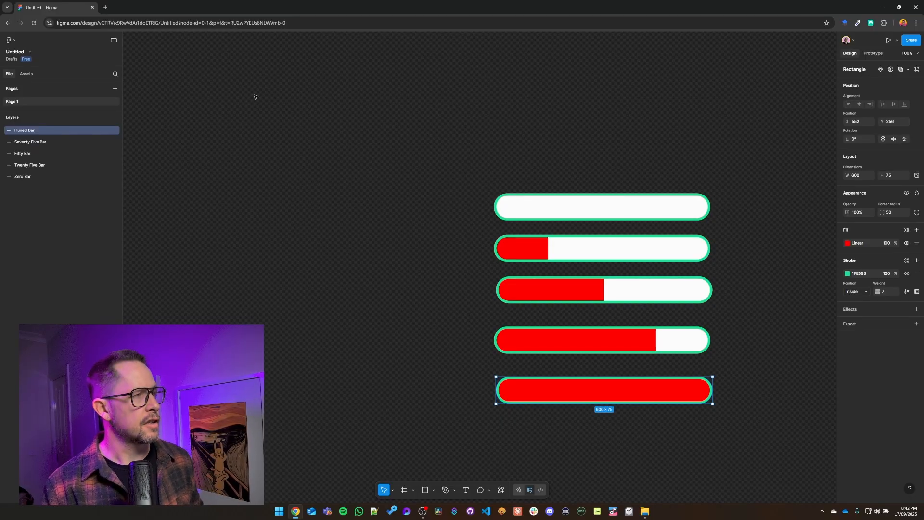
# Check which bar each layer belongs to, going from Zero Bar up to Huned Bar
pyautogui.click(24, 177)
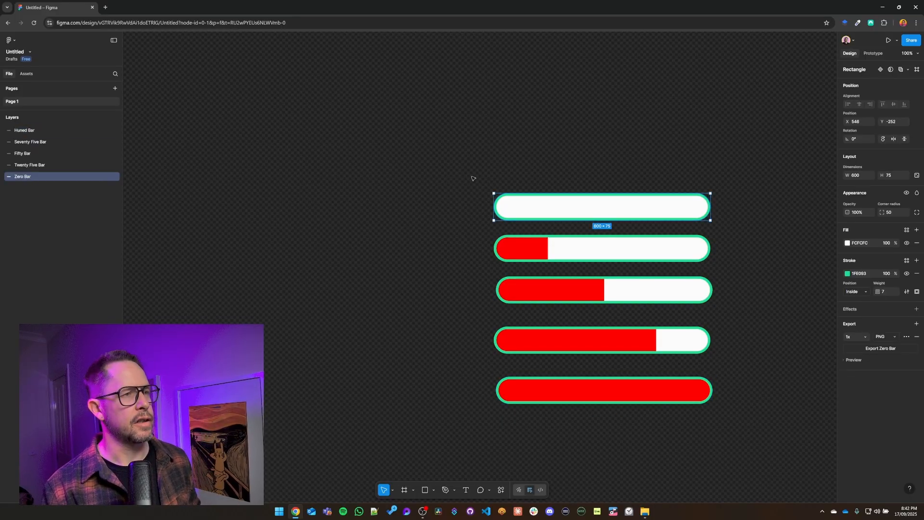
pyautogui.click(72, 165)
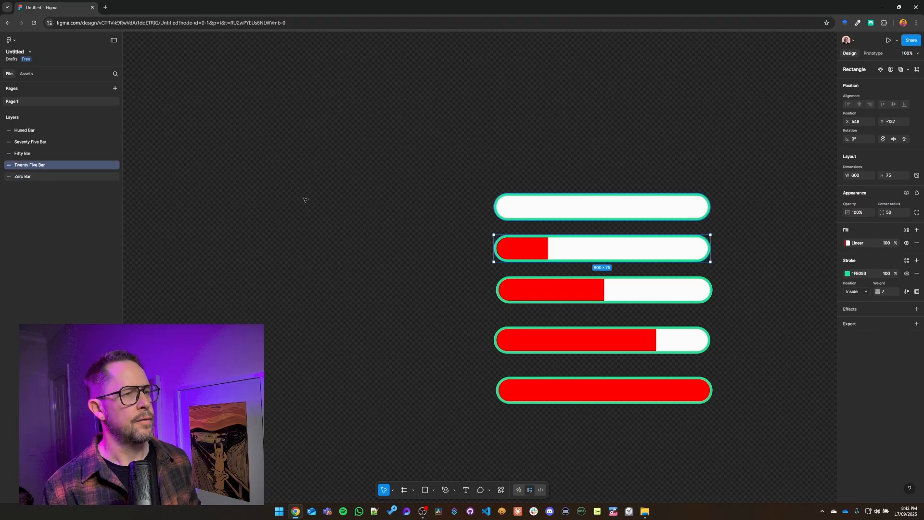
pyautogui.click(18, 154)
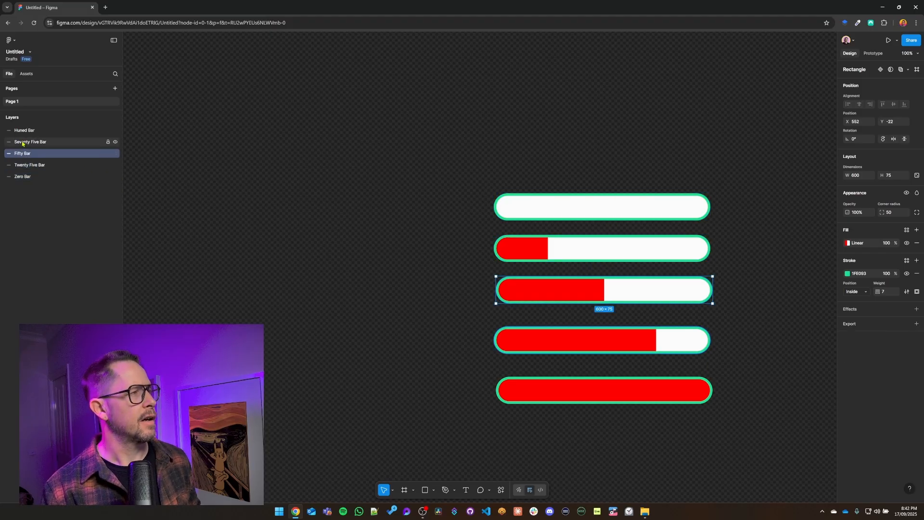
pyautogui.click(23, 143)
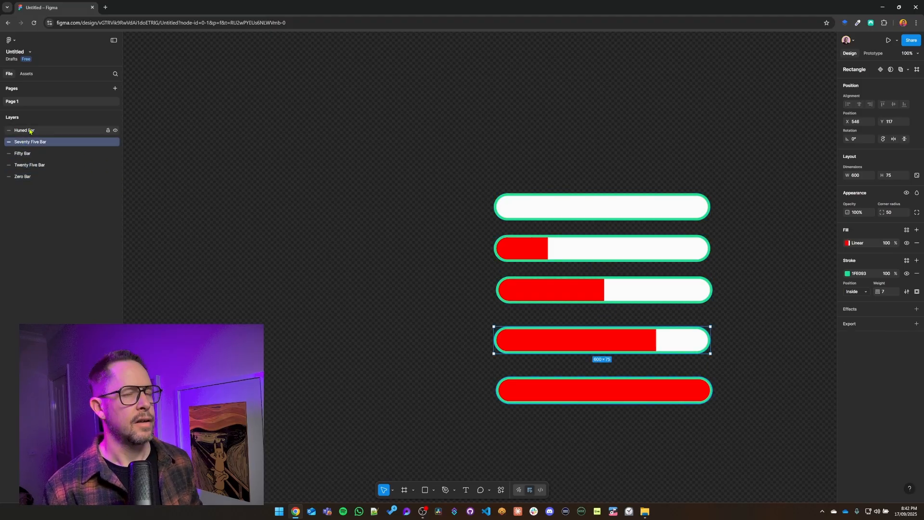
pyautogui.click(30, 130)
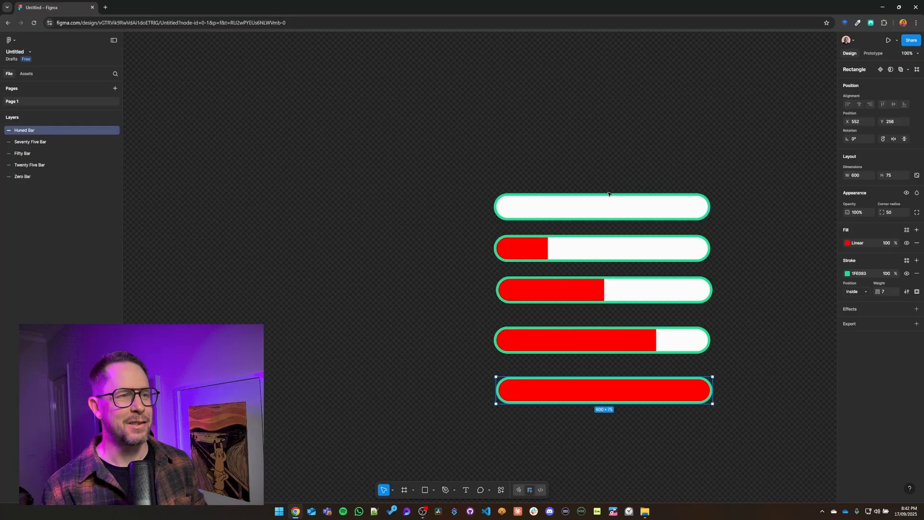
# Export the Zero Bar as a PNG image named Zero Bar into the Streak folder in Downloads
pyautogui.click(647, 209)
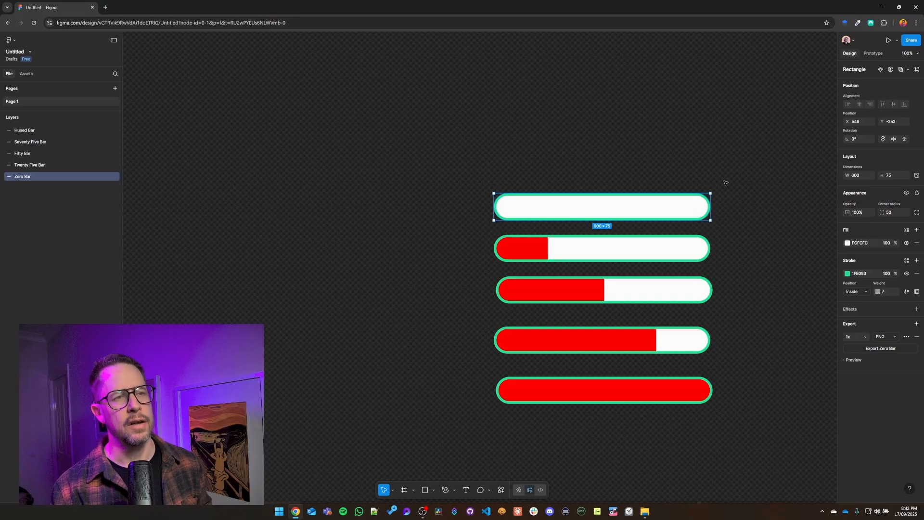
pyautogui.click(714, 166)
pyautogui.click(678, 214)
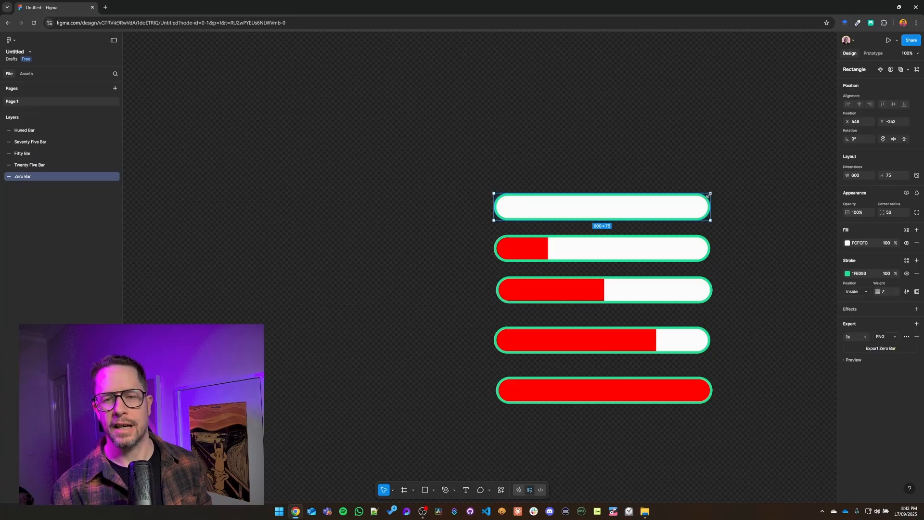
pyautogui.click(883, 348)
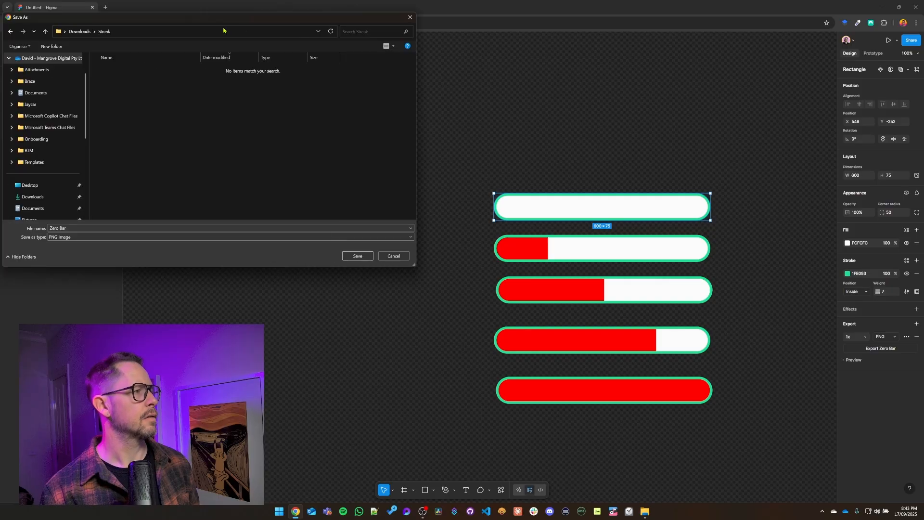
pyautogui.moveTo(274, 23); pyautogui.dragTo(274, 28)
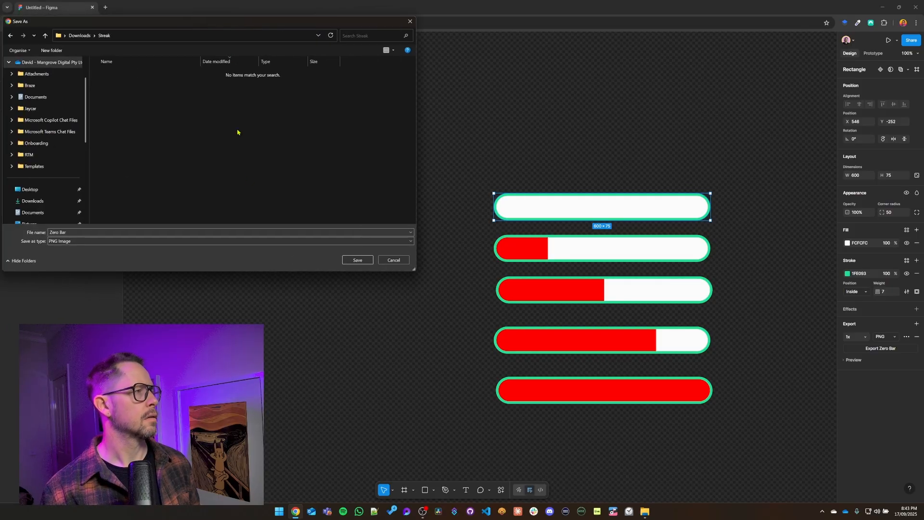
pyautogui.click(356, 260)
# Export the Twenty Five Bar and the Fifty Bar as 1x PNG images into the Streak folder
pyautogui.click(604, 243)
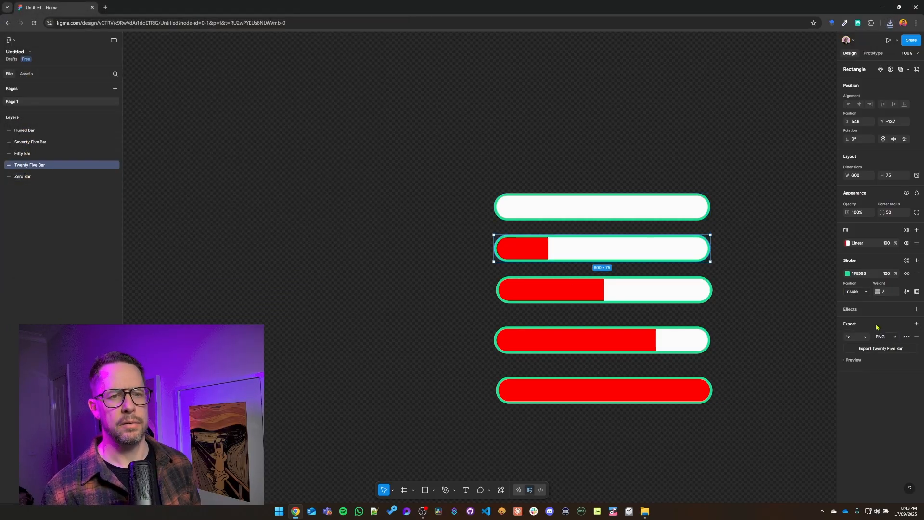
pyautogui.click(884, 349)
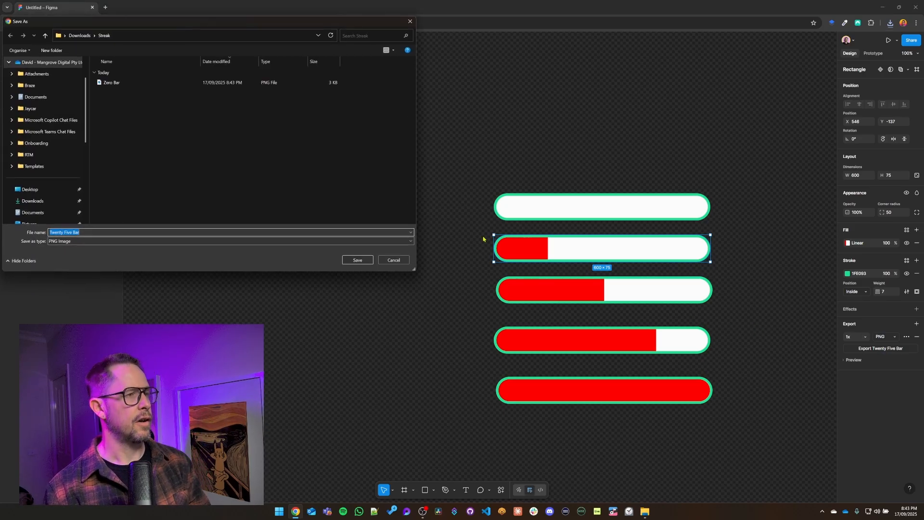
pyautogui.click(357, 260)
pyautogui.click(605, 288)
pyautogui.click(916, 324)
pyautogui.click(881, 348)
pyautogui.click(357, 260)
# Export the Seventy Five Bar and the Huned Bar as 1x PNG images into the Streak folder
pyautogui.click(605, 340)
pyautogui.click(916, 324)
pyautogui.click(881, 349)
pyautogui.click(358, 260)
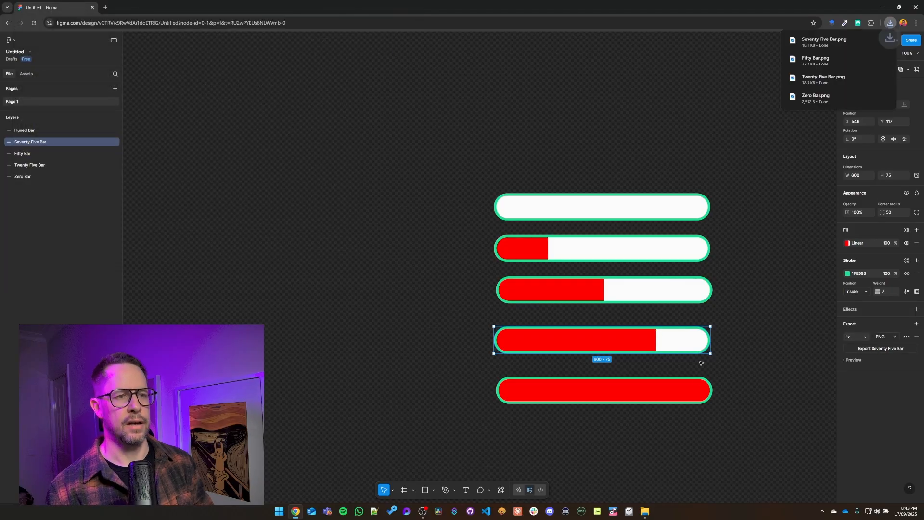
pyautogui.click(604, 389)
pyautogui.click(917, 324)
pyautogui.click(881, 349)
pyautogui.press('Return')
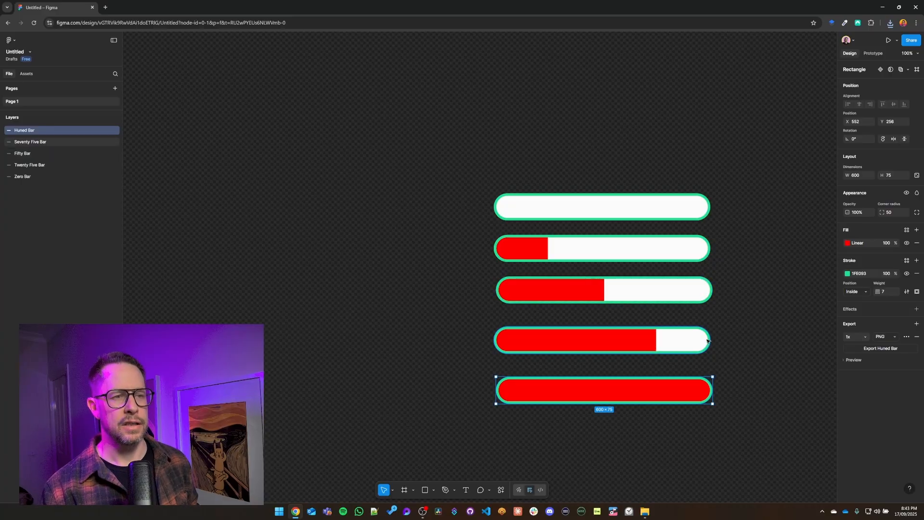
# Soften the Fifty Bar's gradient by moving its red stop to about 10% and its white stop to about 75%
pyautogui.click(627, 298)
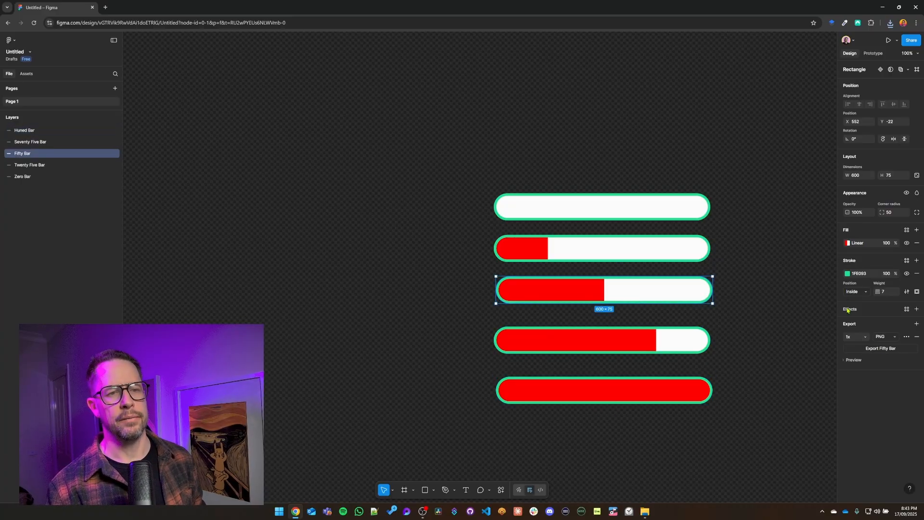
pyautogui.click(848, 243)
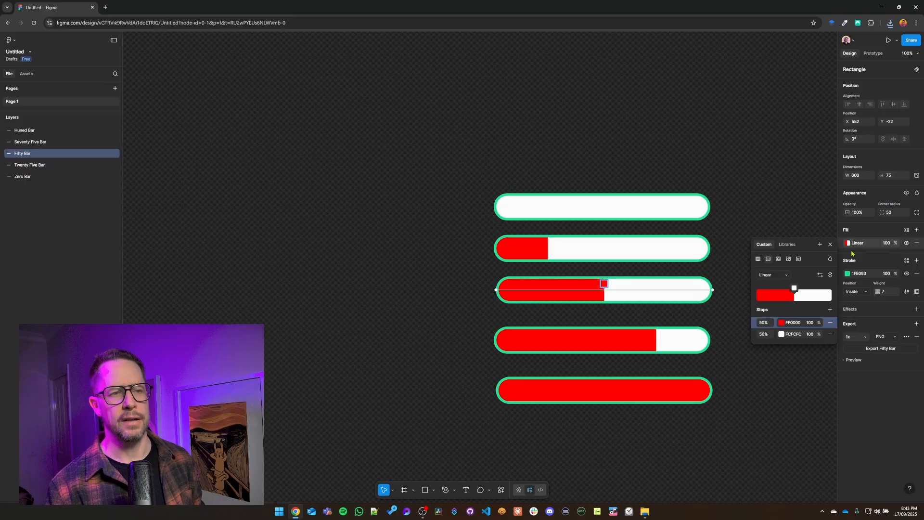
pyautogui.moveTo(795, 288)
pyautogui.mouseDown()
pyautogui.moveTo(785, 288)
pyautogui.moveTo(813, 289)
pyautogui.moveTo(779, 290)
pyautogui.mouseUp()
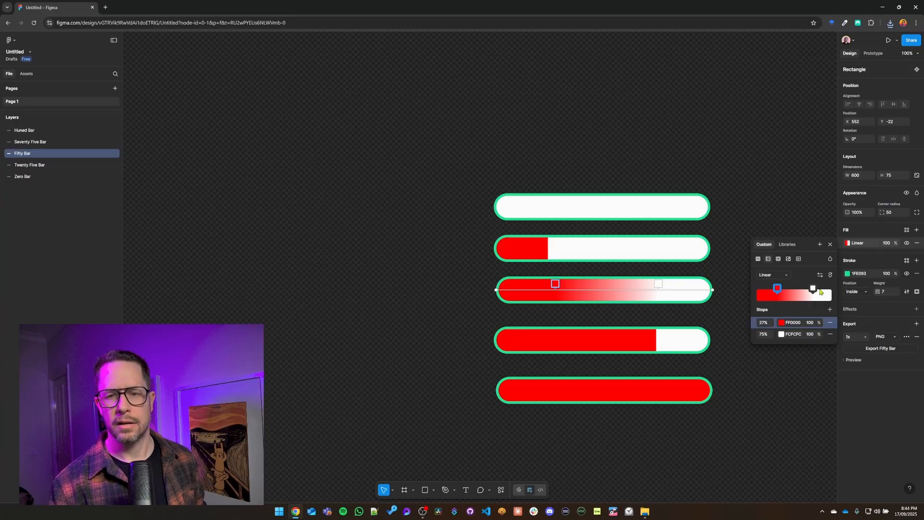
pyautogui.moveTo(778, 288); pyautogui.dragTo(813, 289)
# Add a middle stop at about 49% to the Fifty Bar's gradient and color it medium green
pyautogui.click(793, 293)
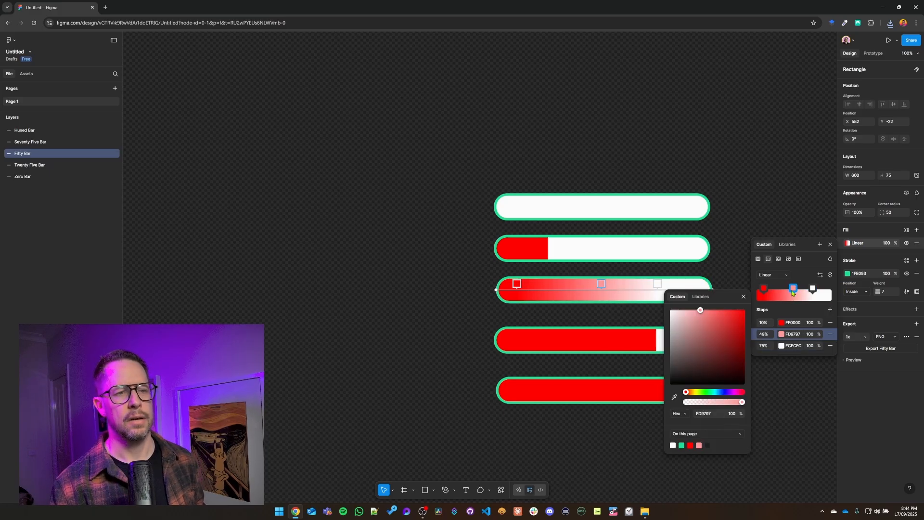
pyautogui.moveTo(687, 392); pyautogui.dragTo(706, 392)
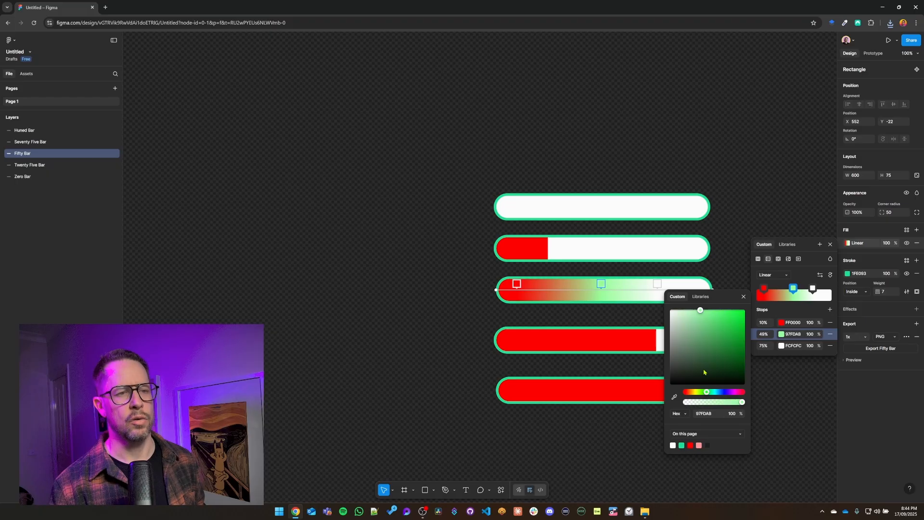
pyautogui.click(710, 331)
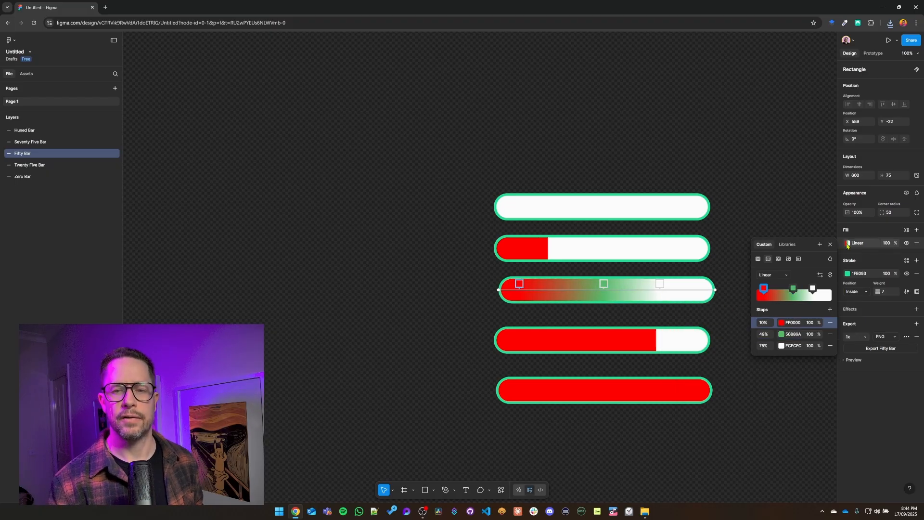
# Move the Fifty Bar gradient's green stop to 41% and white stop to 88%, and add a dark blue stop at 57%
pyautogui.moveTo(813, 289); pyautogui.dragTo(785, 289)
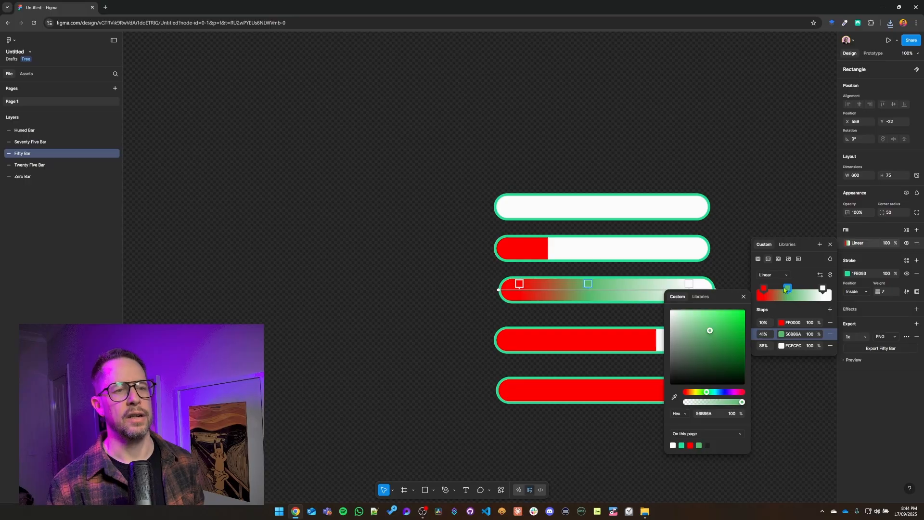
pyautogui.click(800, 294)
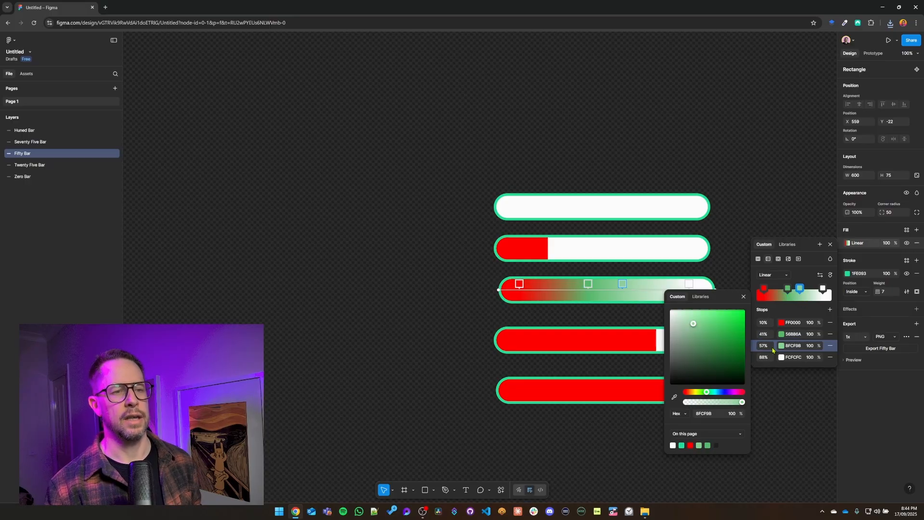
pyautogui.moveTo(709, 392); pyautogui.dragTo(726, 392)
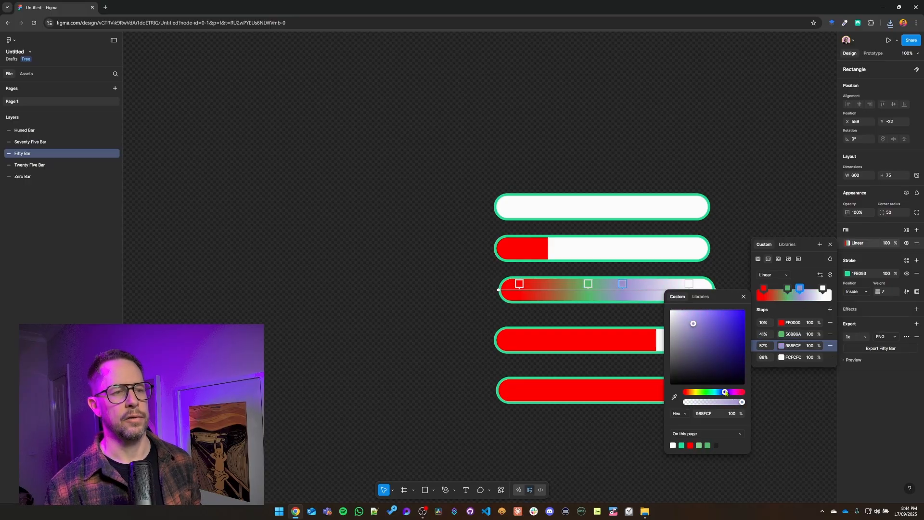
pyautogui.click(725, 352)
# Add further gradient stops to the Fifty Bar at 72% and 44%, and move the first green stop to about 29%
pyautogui.click(655, 290)
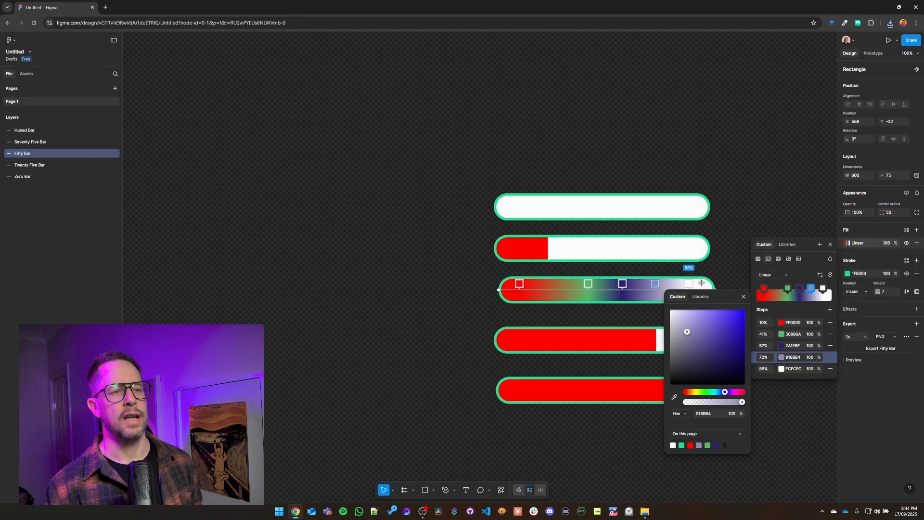
pyautogui.click(786, 294)
pyautogui.moveTo(788, 291); pyautogui.dragTo(775, 292)
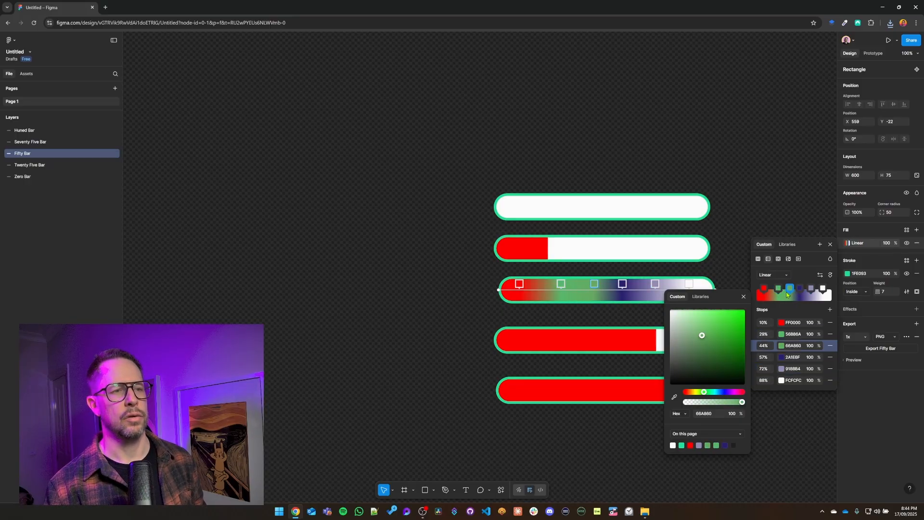
pyautogui.click(610, 302)
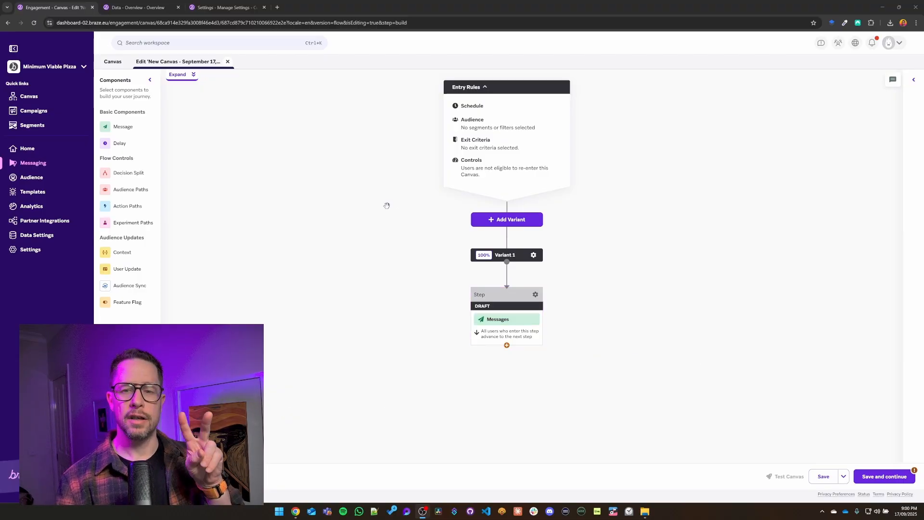
# In the Braze dashboard, review the streak_value custom attribute and its data type
pyautogui.click(228, 6)
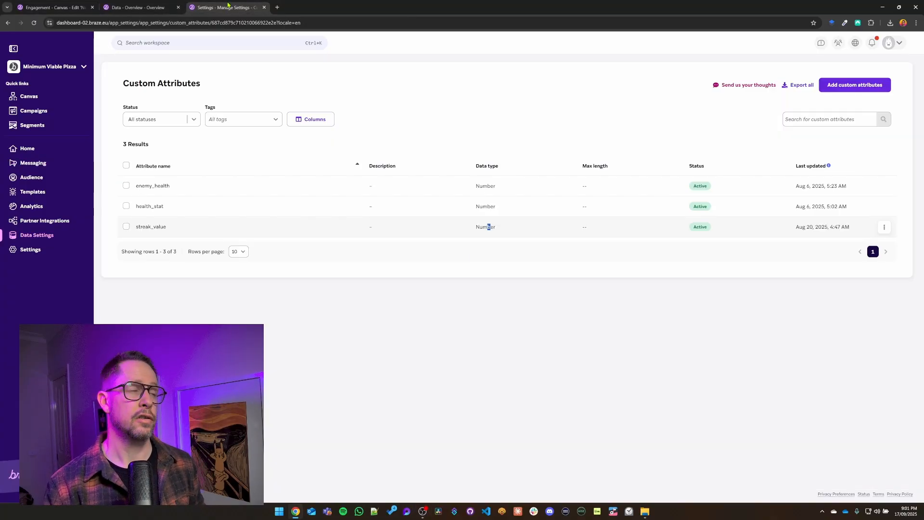
pyautogui.moveTo(140, 227); pyautogui.dragTo(164, 227)
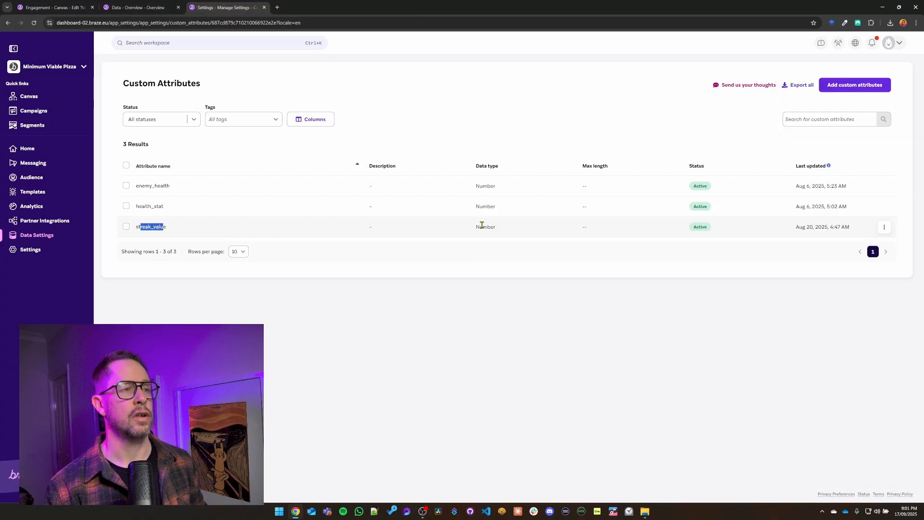
pyautogui.moveTo(482, 227); pyautogui.dragTo(489, 226)
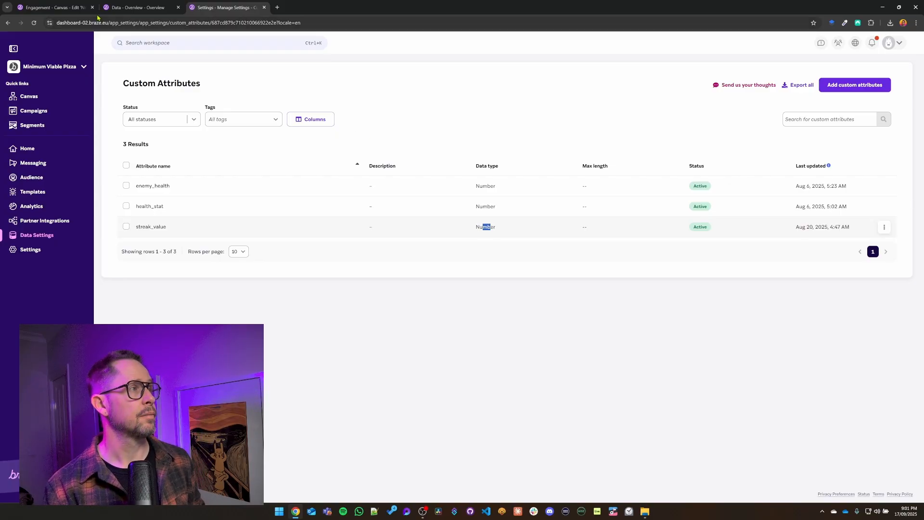
# Upload the five exported bar PNG images from the file folder to the Braze media library
pyautogui.click(112, 8)
pyautogui.click(645, 511)
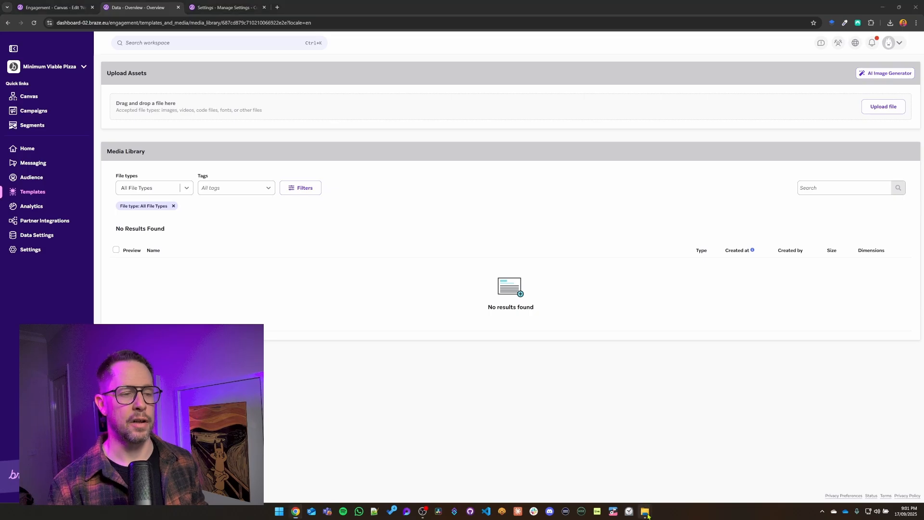
pyautogui.click(630, 479)
pyautogui.moveTo(561, 284); pyautogui.dragTo(231, 120)
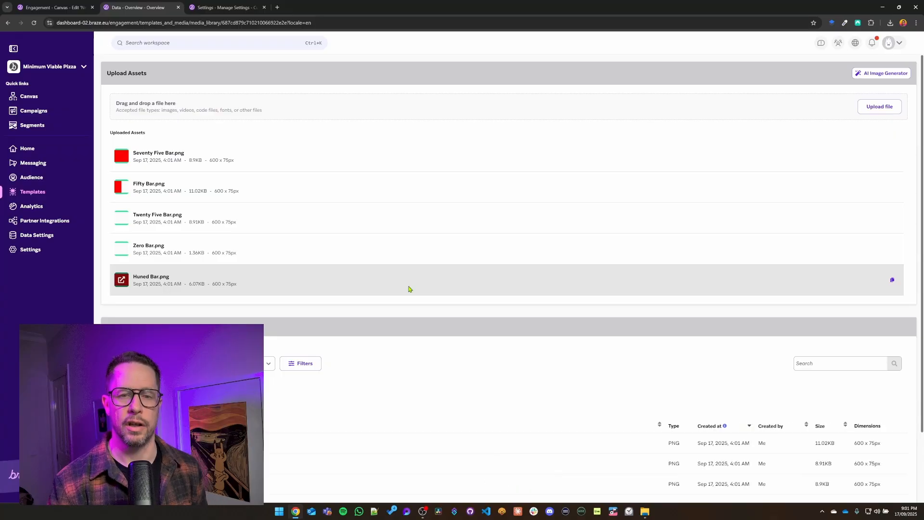
pyautogui.scroll(-2, 409, 289)
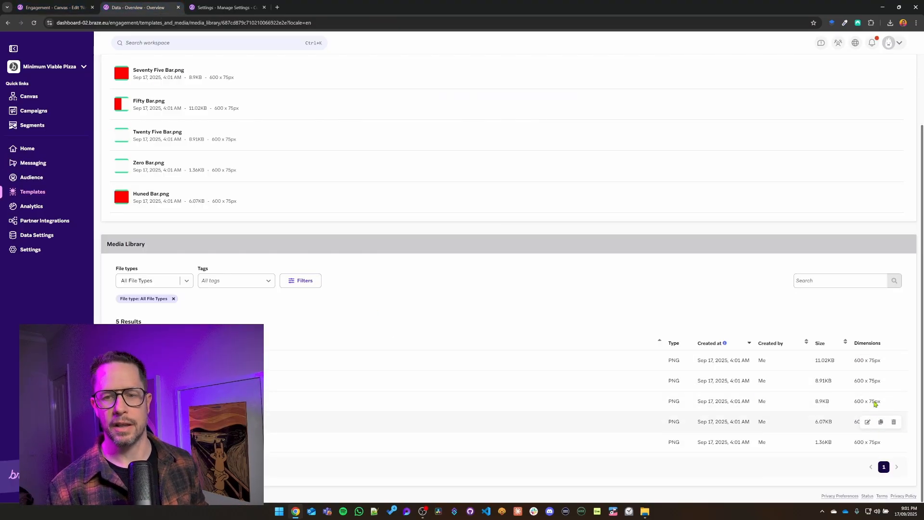
# Add a title block reading "Streak Bar" to the Canvas step's email
pyautogui.click(74, 9)
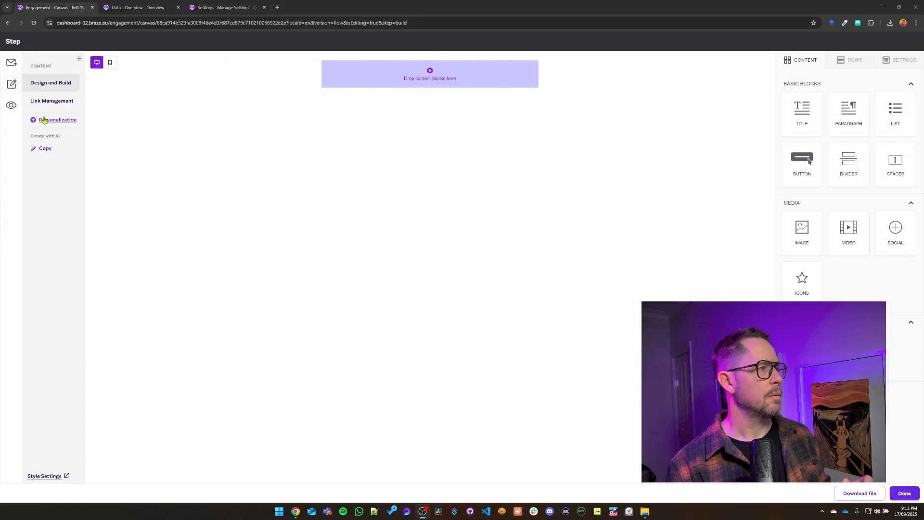
pyautogui.moveTo(802, 110); pyautogui.dragTo(430, 75)
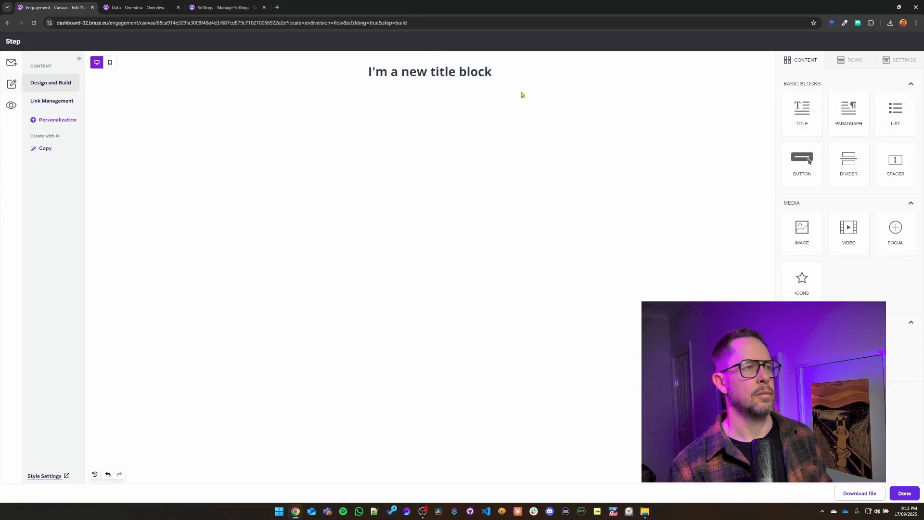
pyautogui.tripleClick(465, 71)
pyautogui.write('Streak Bar')
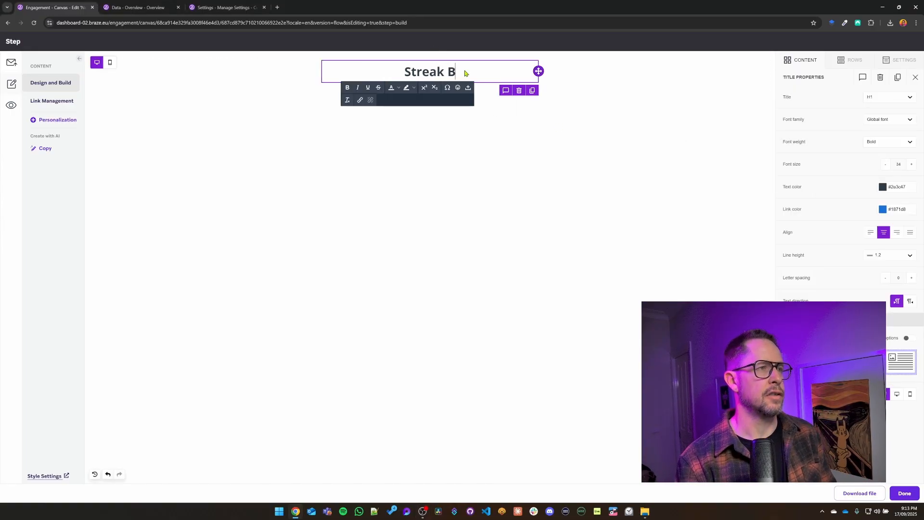
pyautogui.click(480, 64)
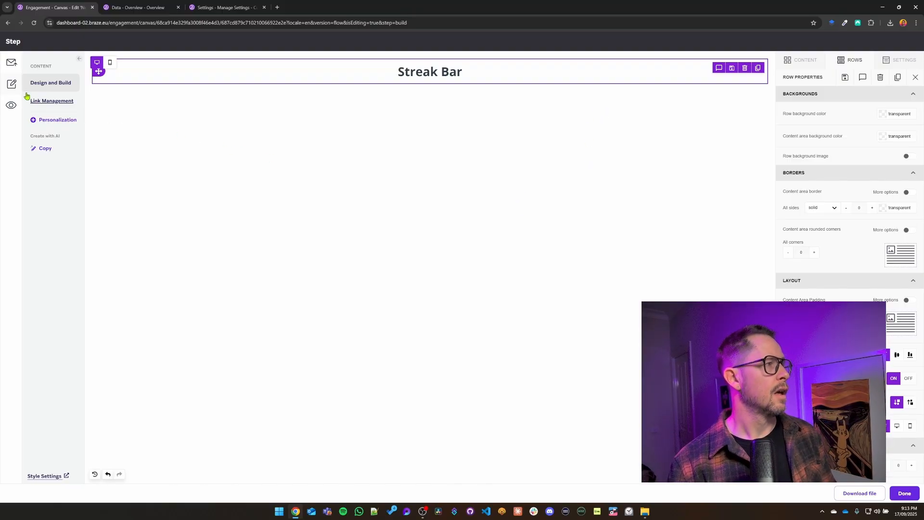
# Place an image block directly beneath the Streak Bar title
pyautogui.click(795, 62)
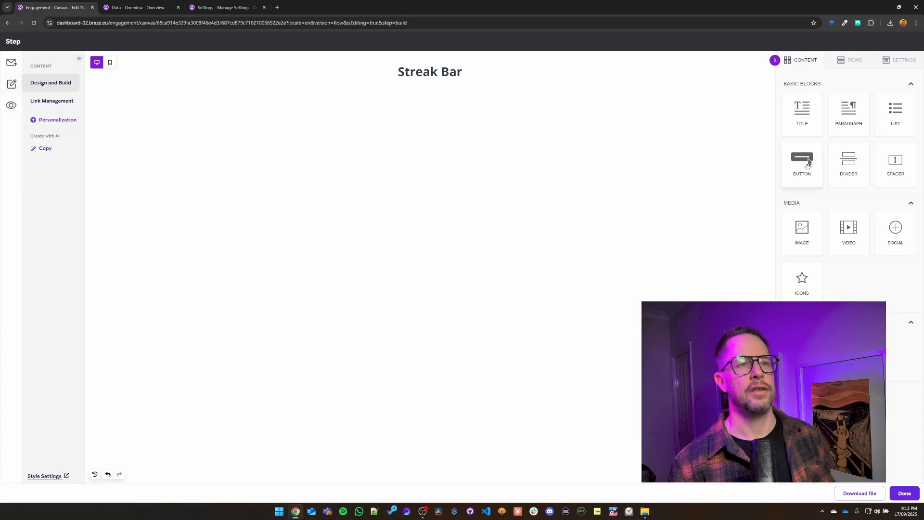
pyautogui.moveTo(818, 239)
pyautogui.mouseDown()
pyautogui.moveTo(831, 248)
pyautogui.moveTo(452, 87)
pyautogui.moveTo(513, 111)
pyautogui.mouseUp()
pyautogui.click(429, 107)
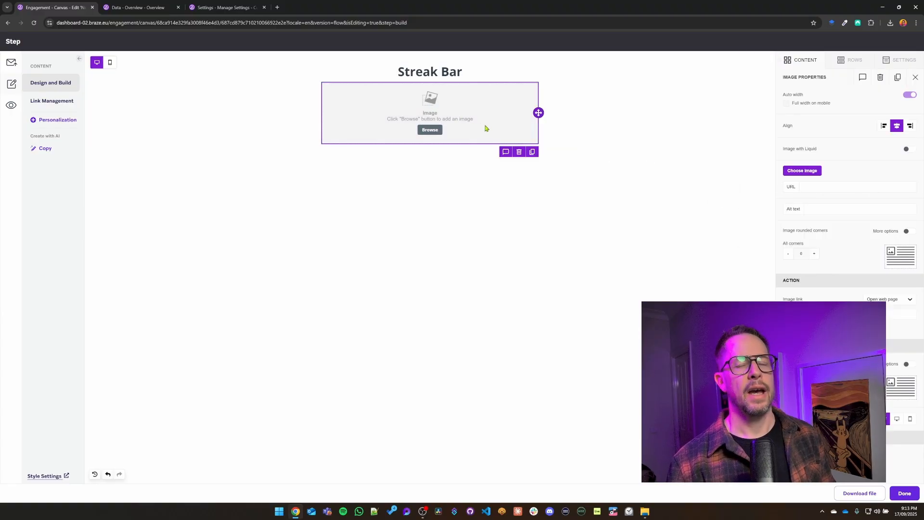
# Fill the image block with Zero Bar.png from the media library and enable Image with Liquid for it
pyautogui.click(430, 130)
pyautogui.click(819, 76)
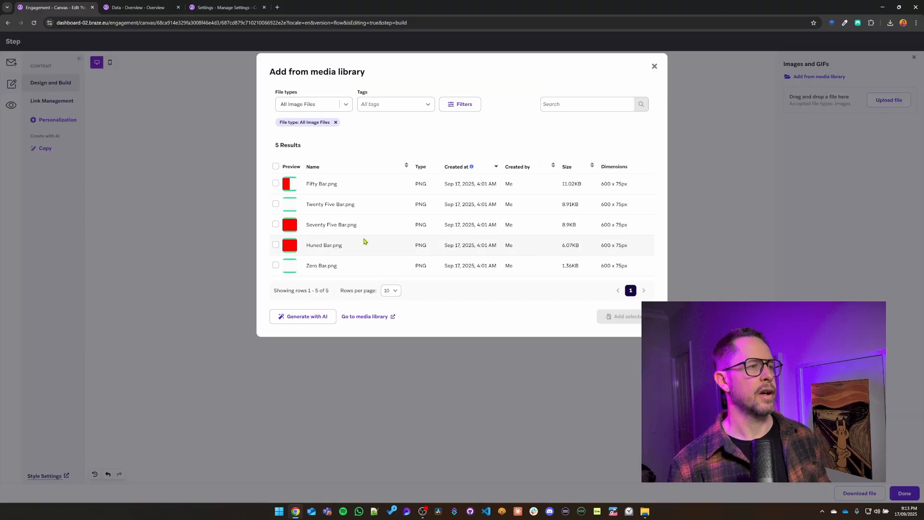
pyautogui.click(276, 264)
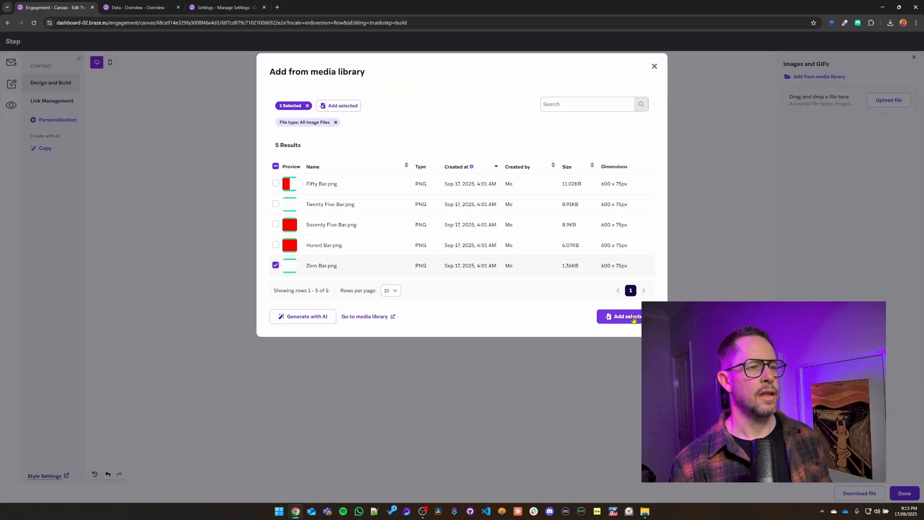
pyautogui.click(621, 316)
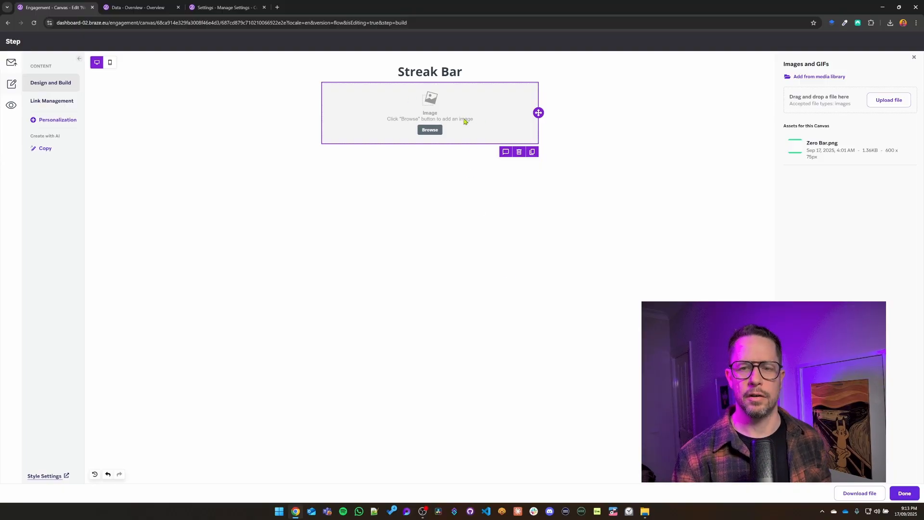
pyautogui.click(889, 150)
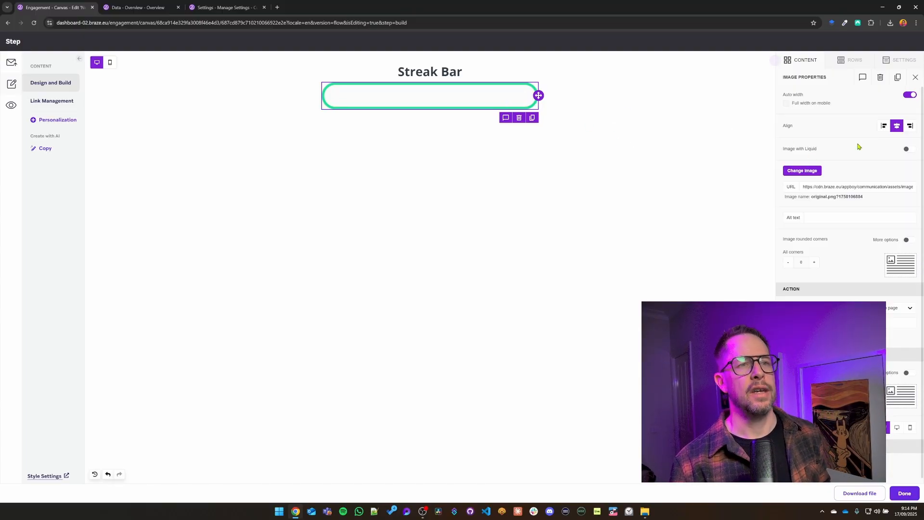
pyautogui.click(909, 150)
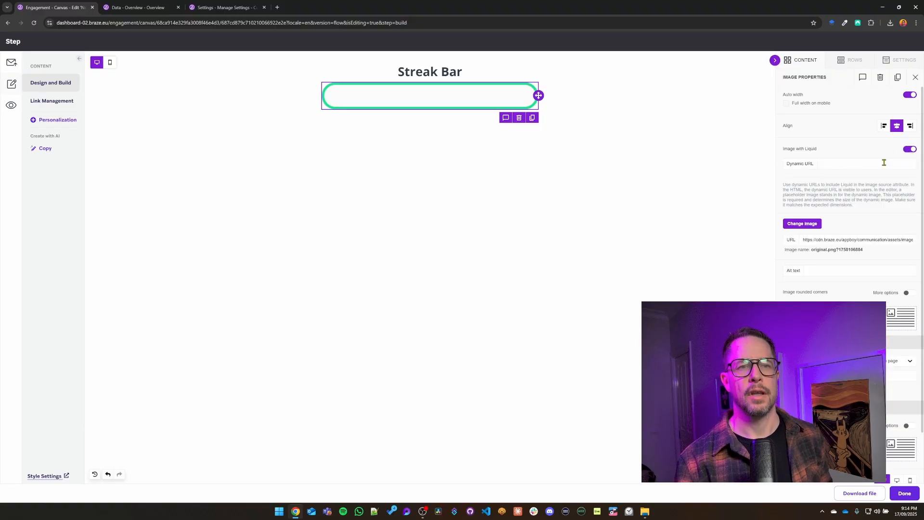
pyautogui.click(830, 164)
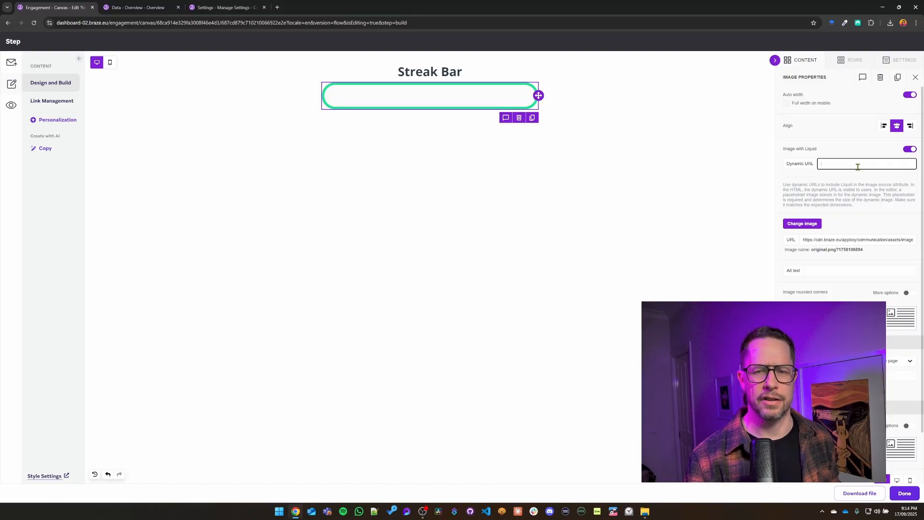
# Place an HTML block beneath the bar image and open its properties
pyautogui.click(811, 63)
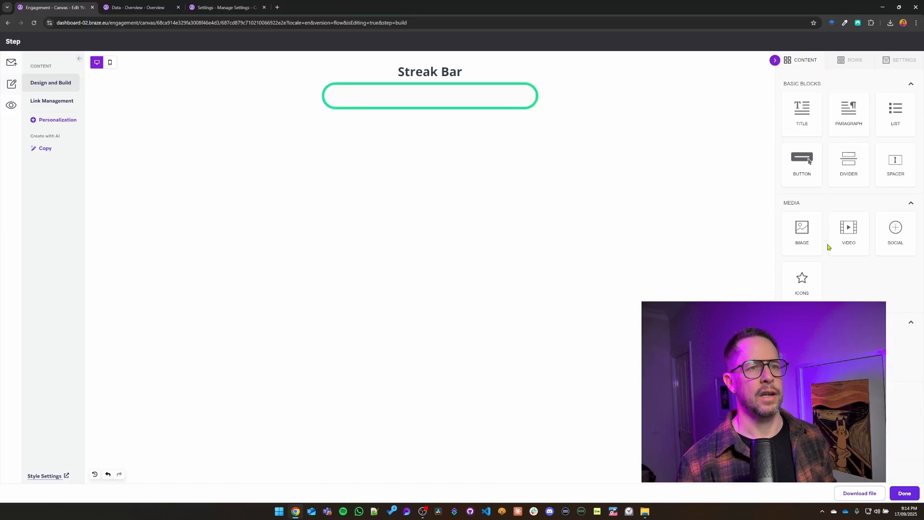
pyautogui.moveTo(802, 351)
pyautogui.mouseDown()
pyautogui.moveTo(573, 159)
pyautogui.moveTo(470, 103)
pyautogui.moveTo(478, 113)
pyautogui.mouseUp()
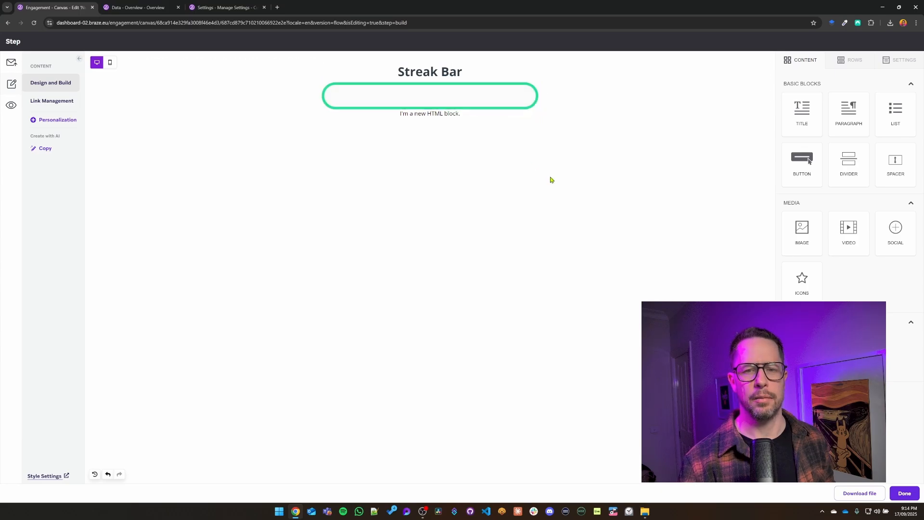
pyautogui.click(470, 115)
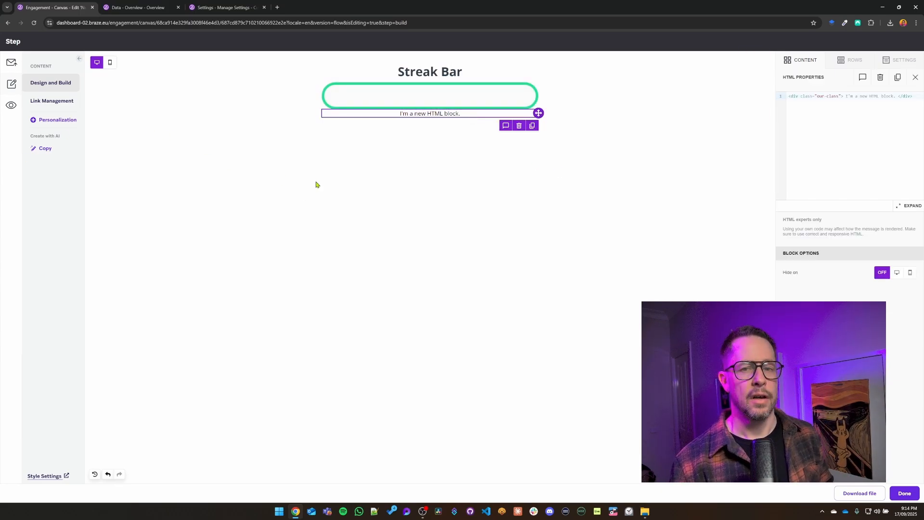
# Generate a personalization Liquid snippet for the custom attribute streak_value and copy it
pyautogui.click(58, 120)
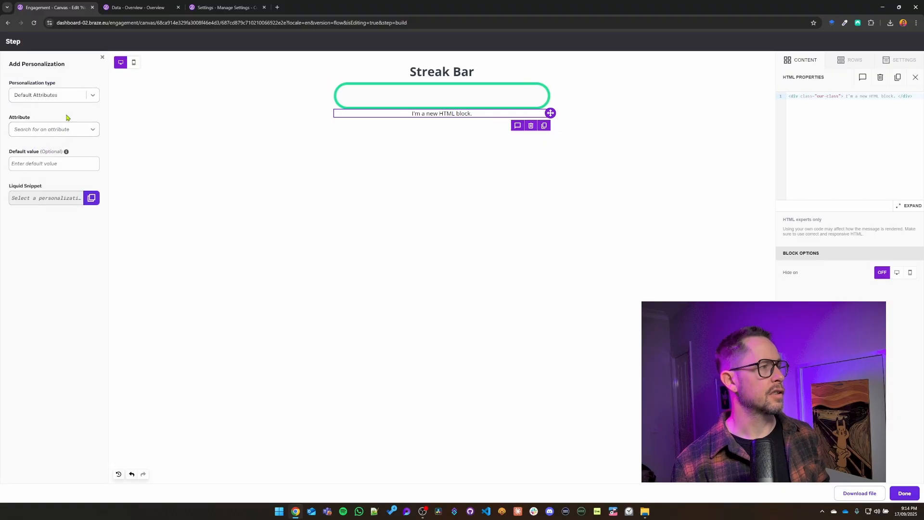
pyautogui.click(67, 94)
pyautogui.click(55, 136)
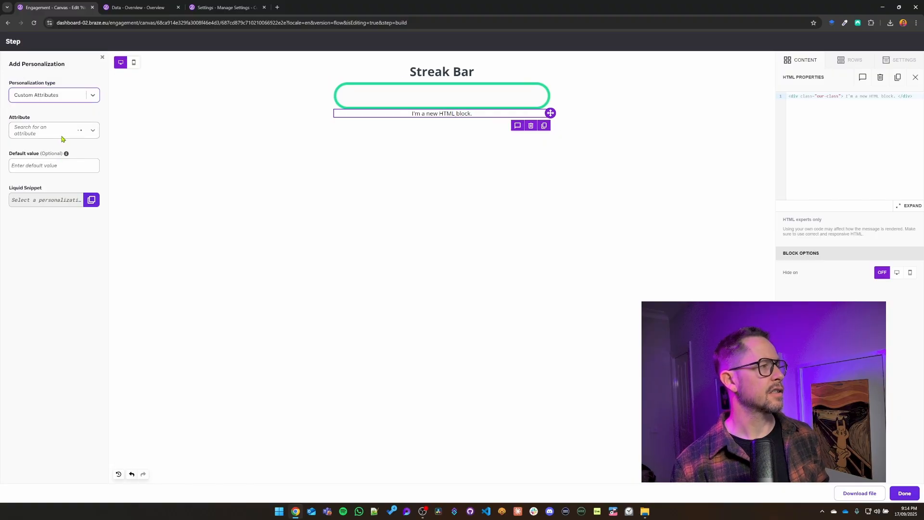
pyautogui.click(49, 131)
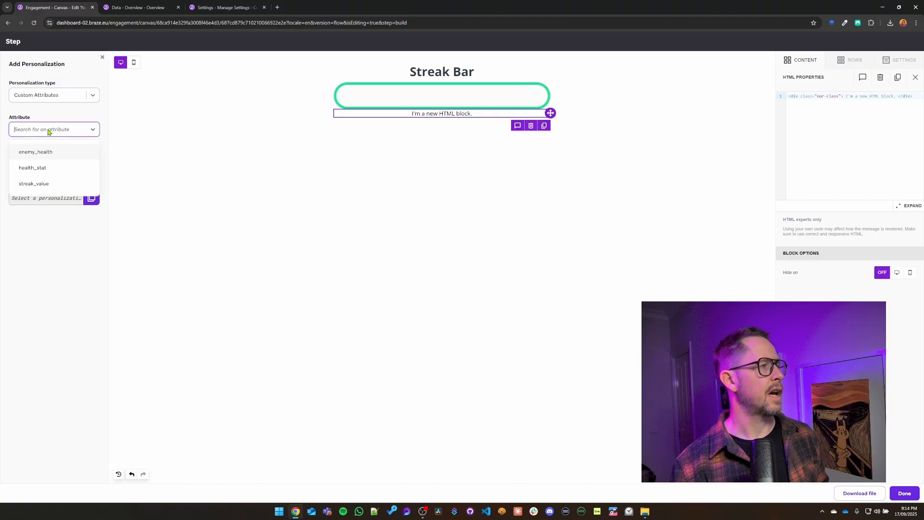
pyautogui.click(39, 186)
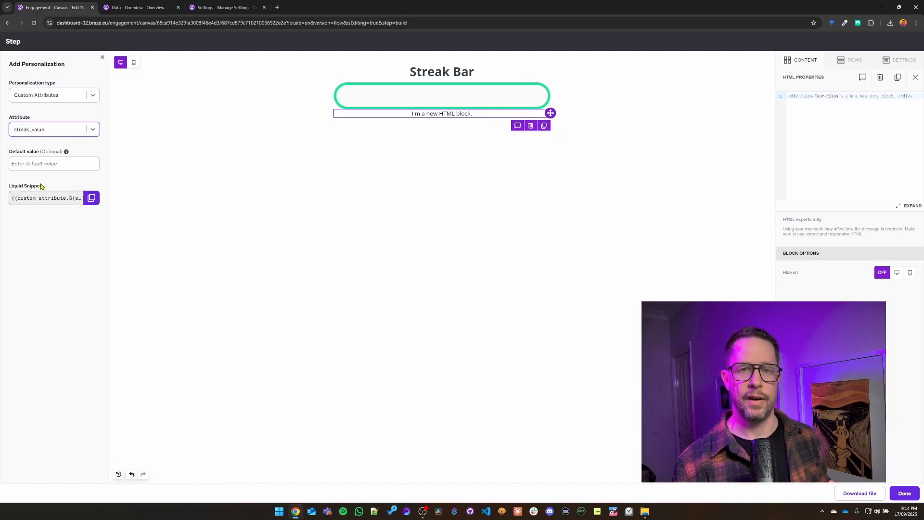
pyautogui.click(92, 198)
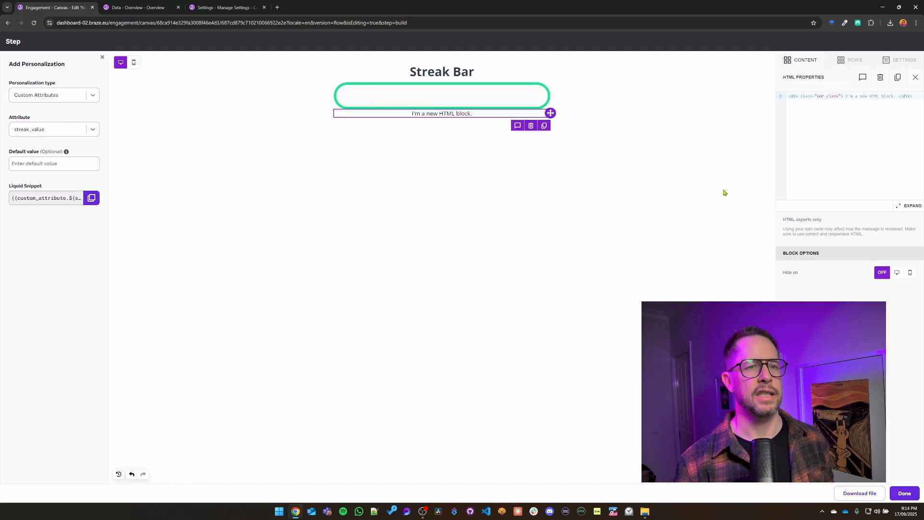
# Replace the HTML block's placeholder code with the opening Liquid condition {% if {{custom_attribute.${streak_value}}} == 25 %} in the expanded editor
pyautogui.click(910, 206)
pyautogui.hotkey('ctrl', 'a')
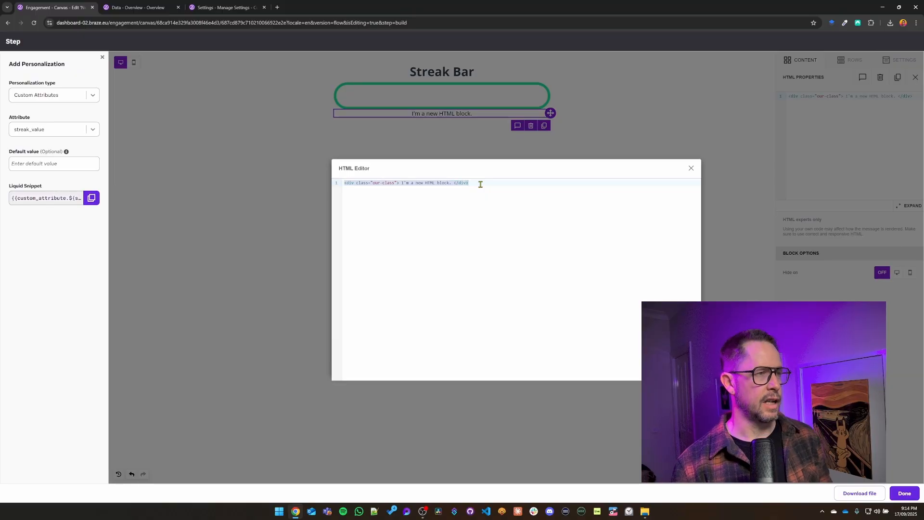
pyautogui.press('BackSpace')
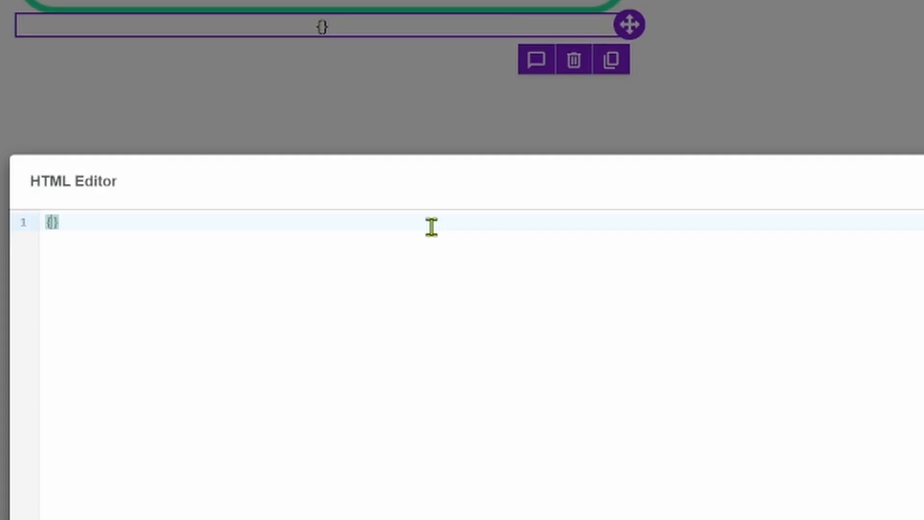
pyautogui.write('{%% ')
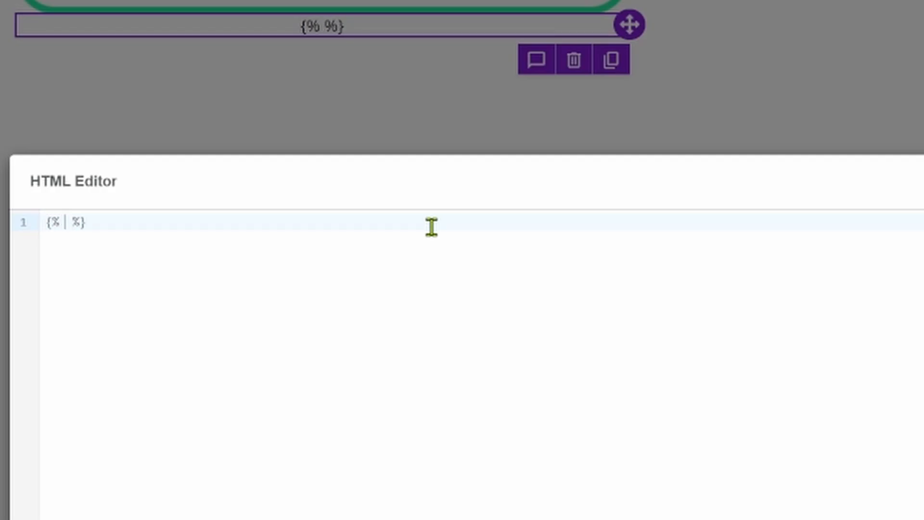
pyautogui.write('  if')
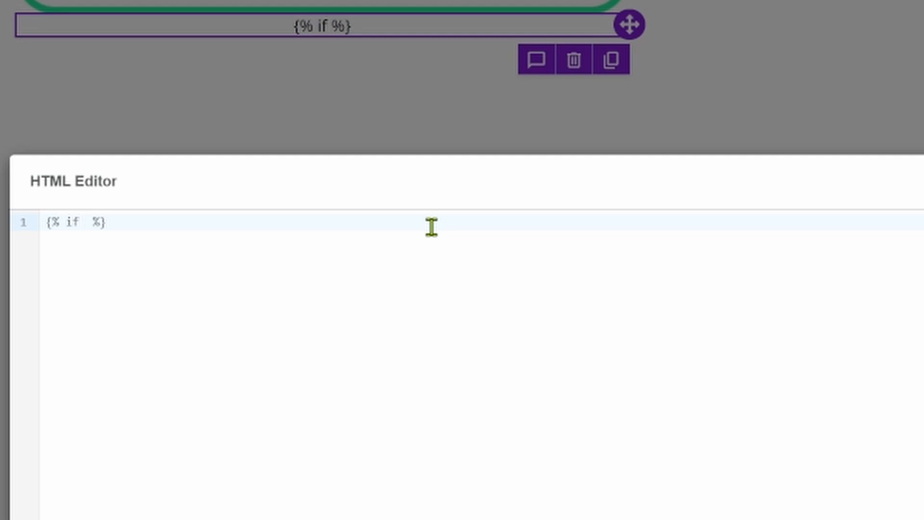
pyautogui.hotkey('ctrl', 'v')
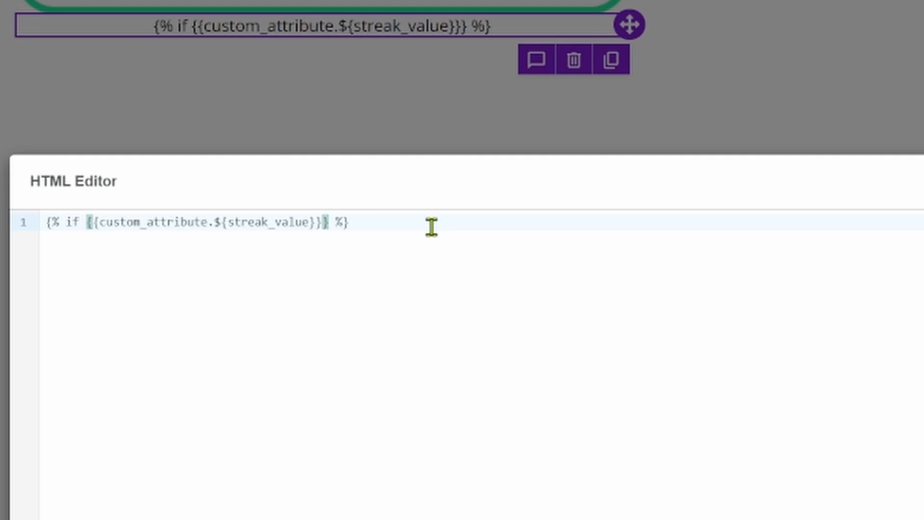
pyautogui.press('Right')
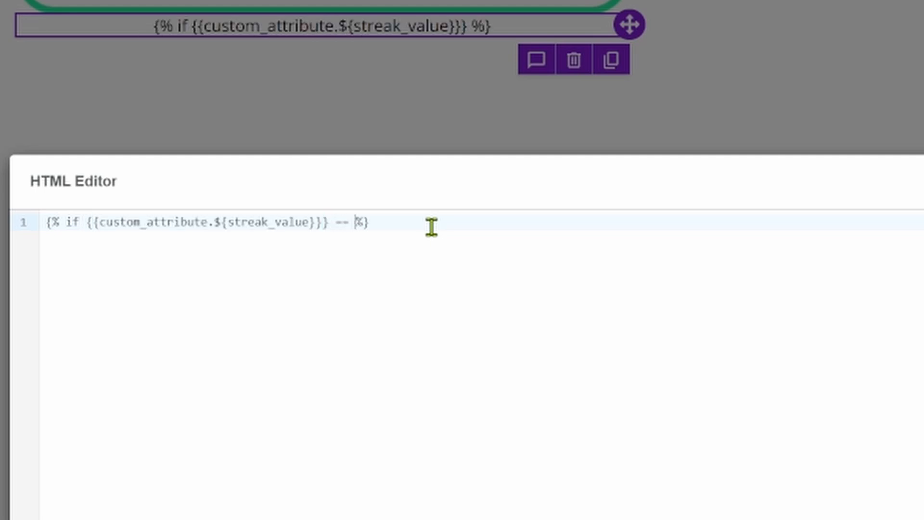
pyautogui.write('25')
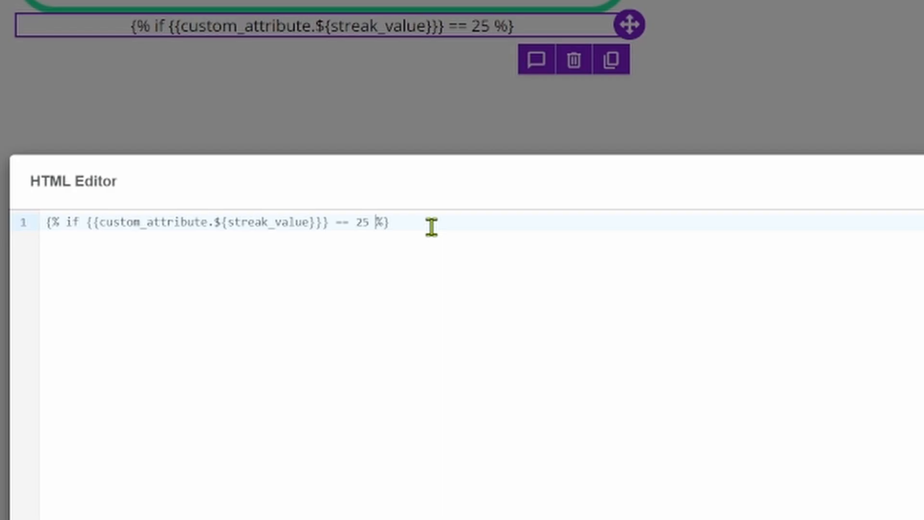
# Copy the asset URL of Twenty Five Bar.png from the media library and paste it on a new line beneath the 25 condition
pyautogui.press('Return')
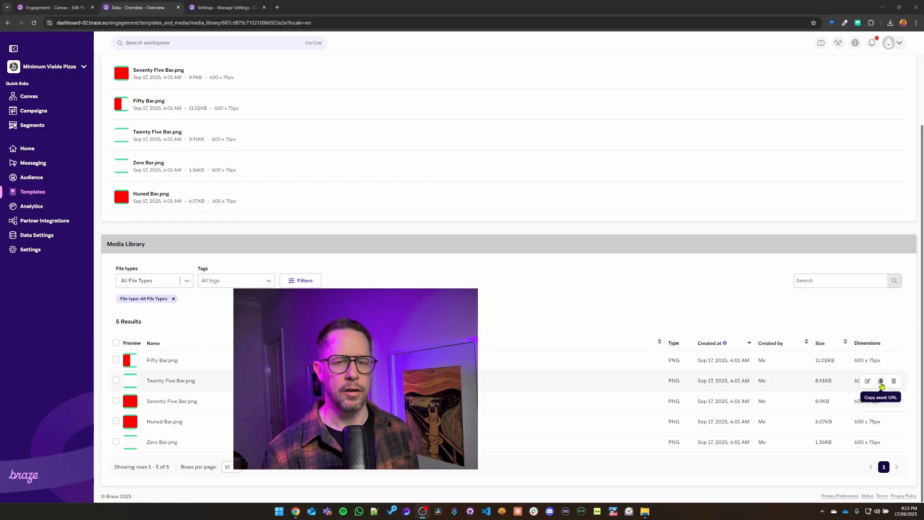
pyautogui.click(881, 383)
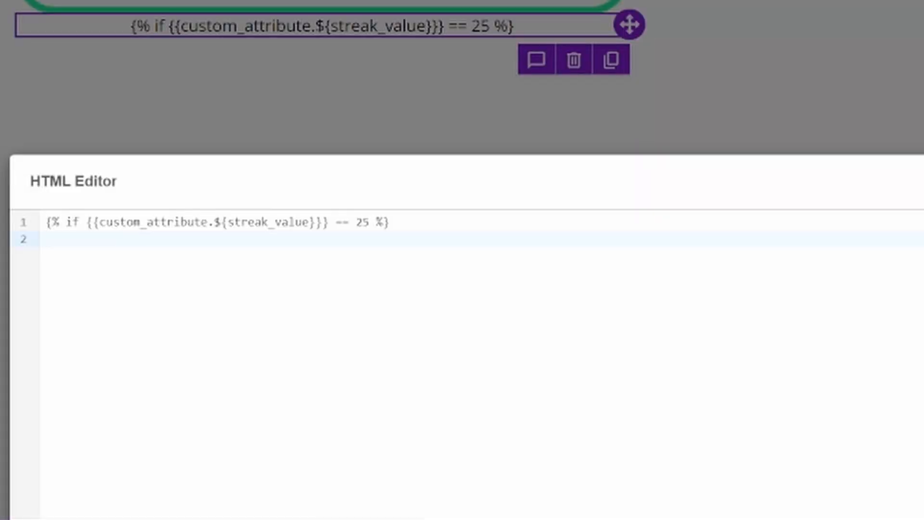
pyautogui.click(267, 241)
pyautogui.hotkey('ctrl', 'v')
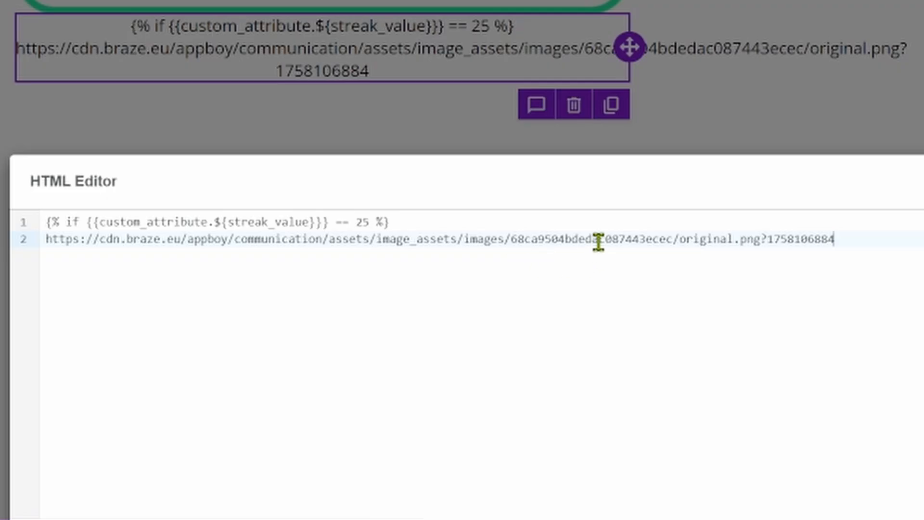
# Duplicate the if condition beneath the first image URL and change the copy to an elsif checking for 50
pyautogui.moveTo(404, 222); pyautogui.dragTo(45, 203)
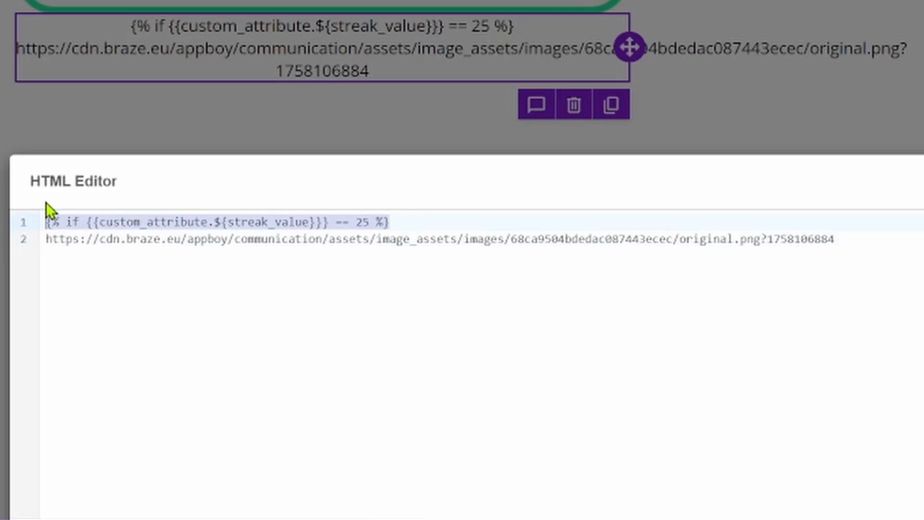
pyautogui.hotkey('ctrl', 'c')
pyautogui.click(874, 234)
pyautogui.press('Return')
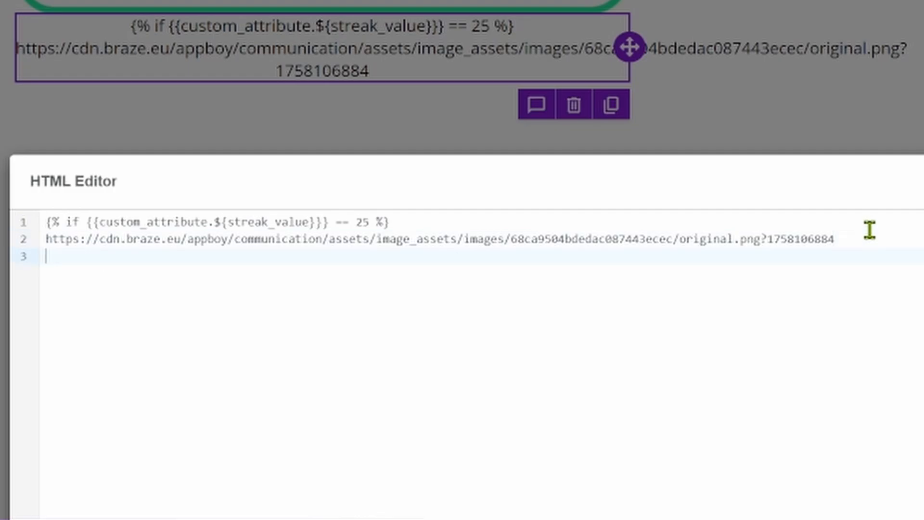
pyautogui.hotkey('ctrl', 'v')
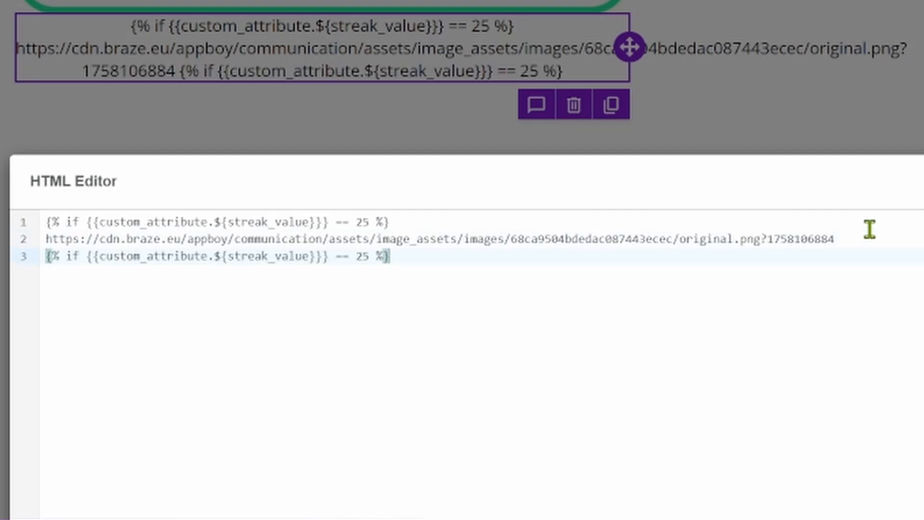
pyautogui.click(368, 258)
pyautogui.press('BackSpace')
pyautogui.press('BackSpace')
pyautogui.write('50')
pyautogui.click(82, 258)
pyautogui.press('BackSpace')
pyautogui.press('BackSpace')
pyautogui.write('elsi')
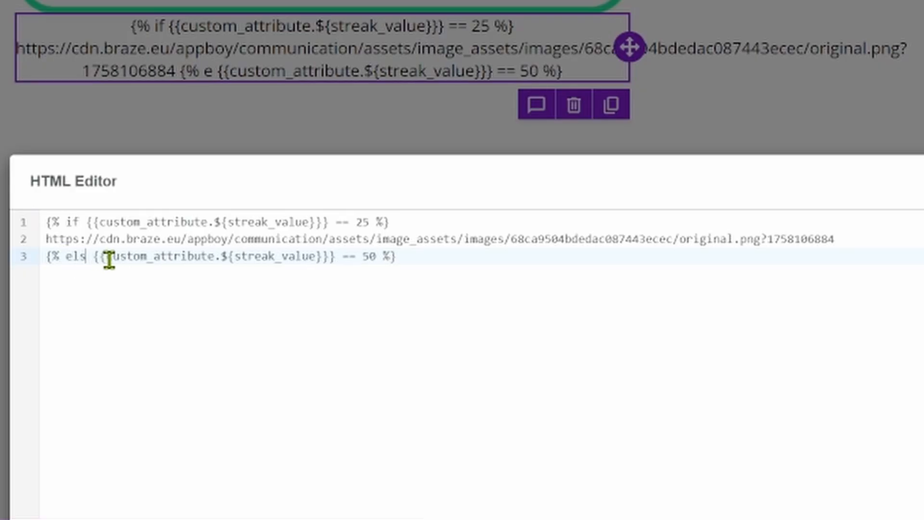
pyautogui.write('f')
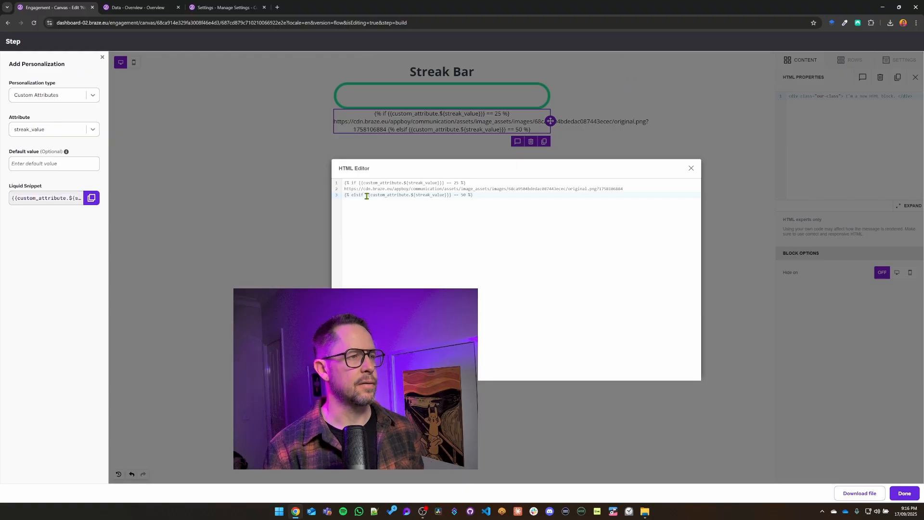
# Copy the asset URL of Fifty Bar.png from the media library and paste it on a new line beneath the 50 condition
pyautogui.click(487, 196)
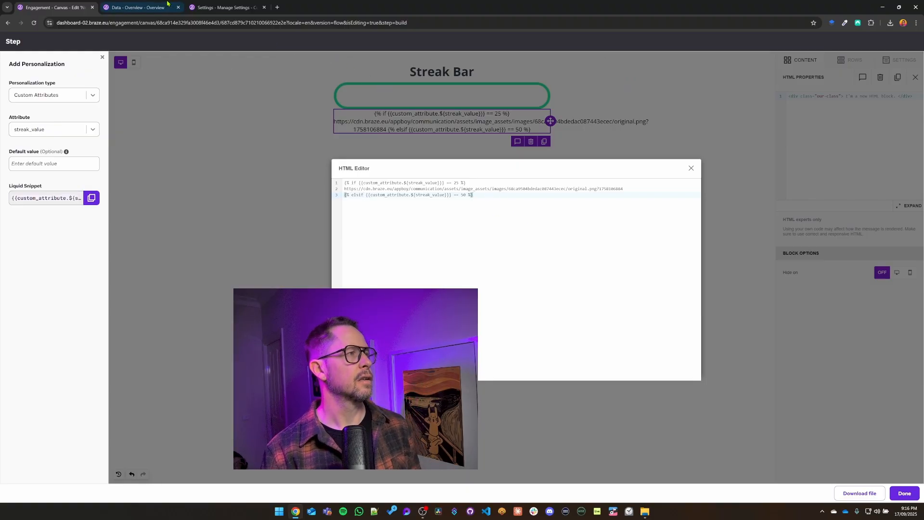
pyautogui.click(168, 6)
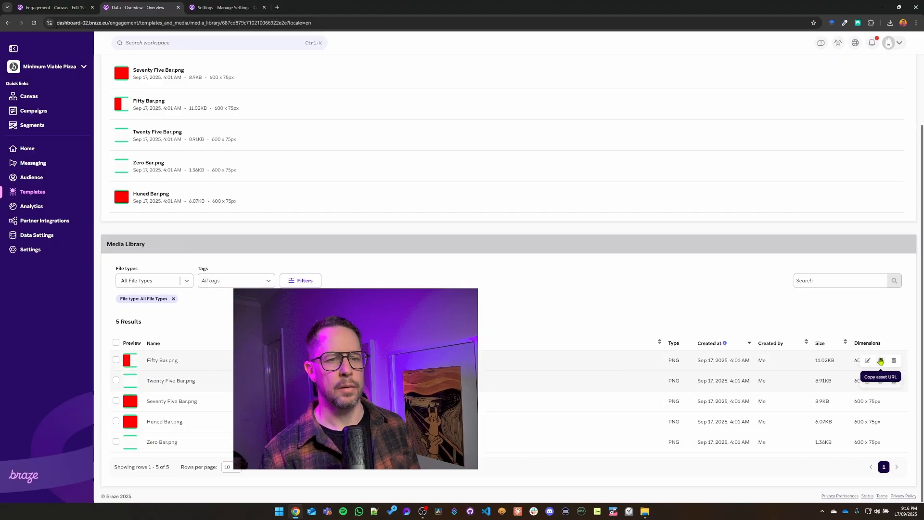
pyautogui.click(881, 361)
pyautogui.click(53, 7)
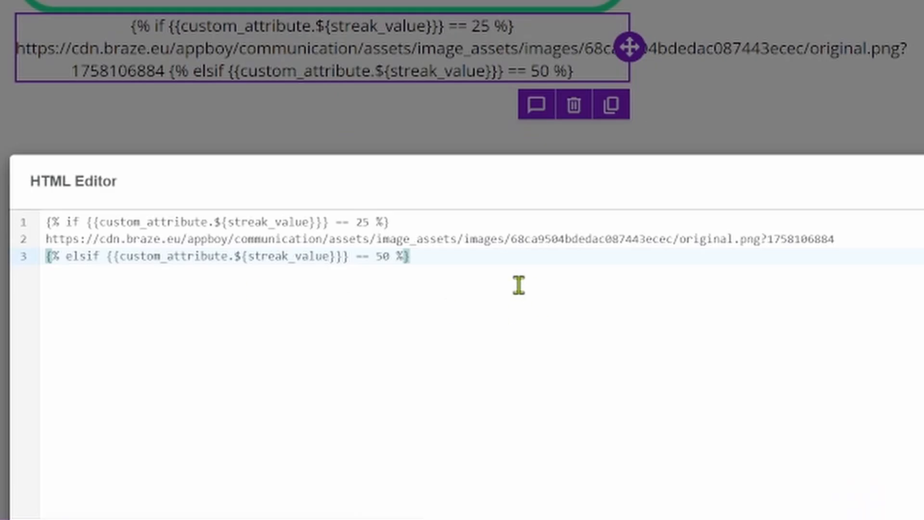
pyautogui.press('Return')
pyautogui.hotkey('ctrl', 'v')
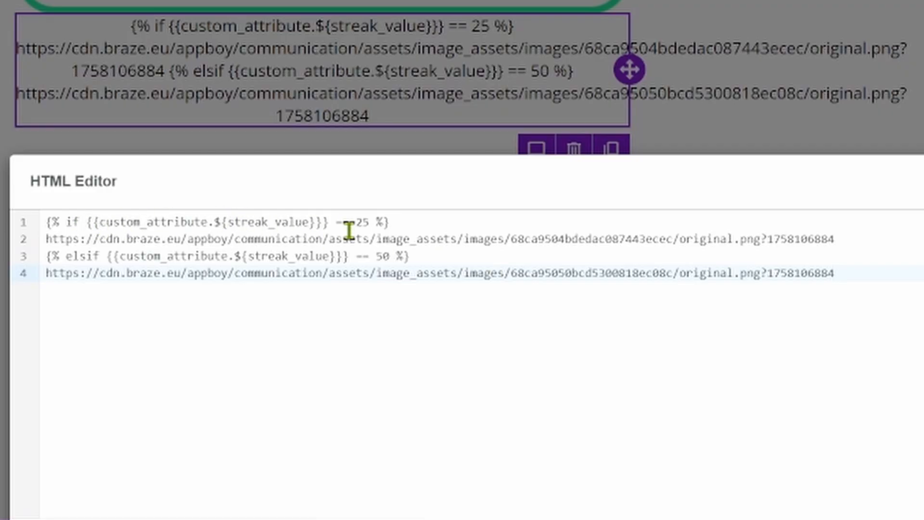
# Copy the elsif condition line and paste it twice on separate lines beneath the Fifty Bar.png URL
pyautogui.click(416, 238)
pyautogui.moveTo(423, 261); pyautogui.dragTo(33, 254)
pyautogui.click(99, 247)
pyautogui.moveTo(408, 256); pyautogui.dragTo(52, 253)
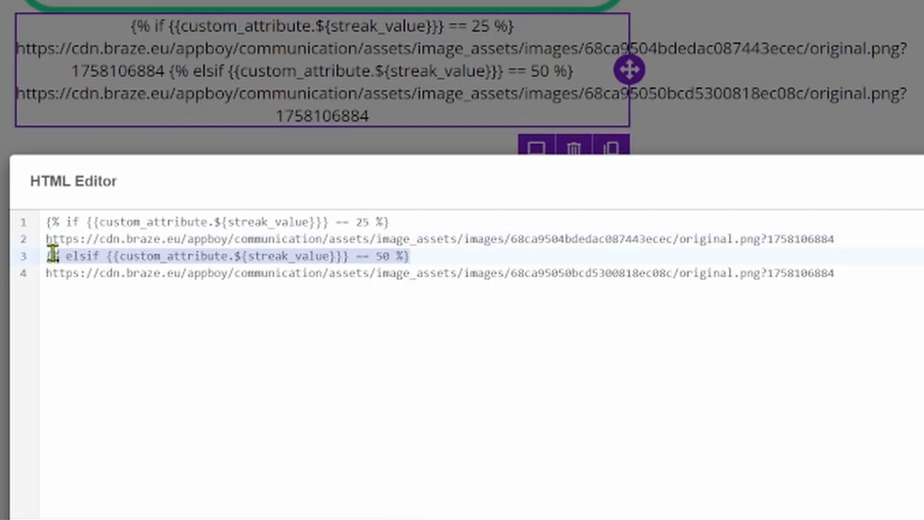
pyautogui.click(859, 267)
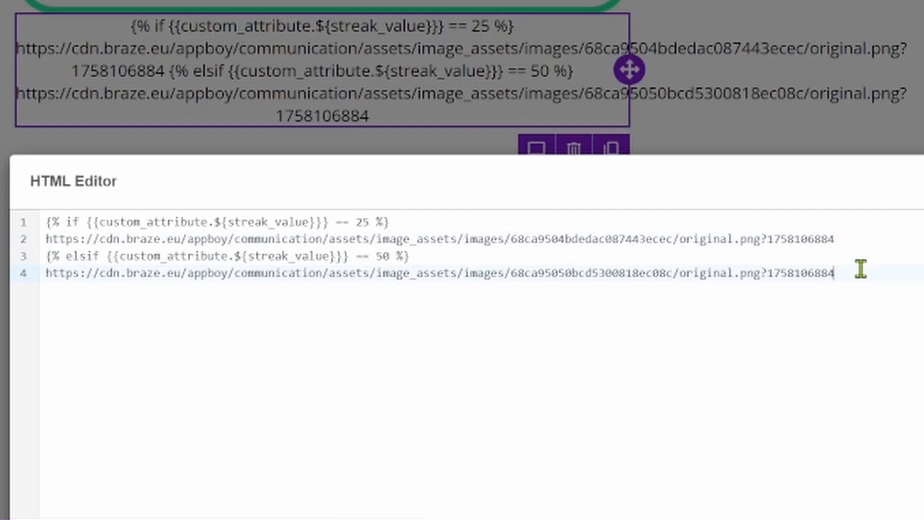
pyautogui.press('Return')
pyautogui.hotkey('ctrl', 'v')
pyautogui.press('Return')
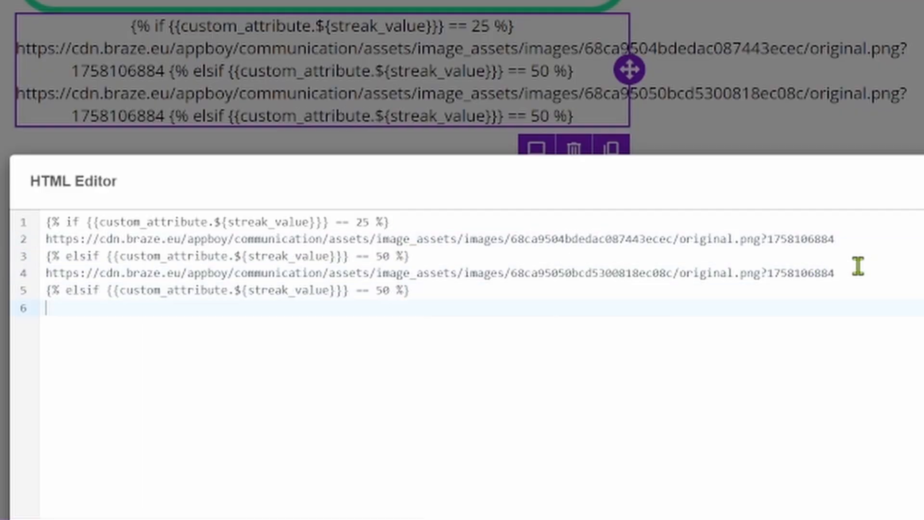
pyautogui.hotkey('ctrl', 'v')
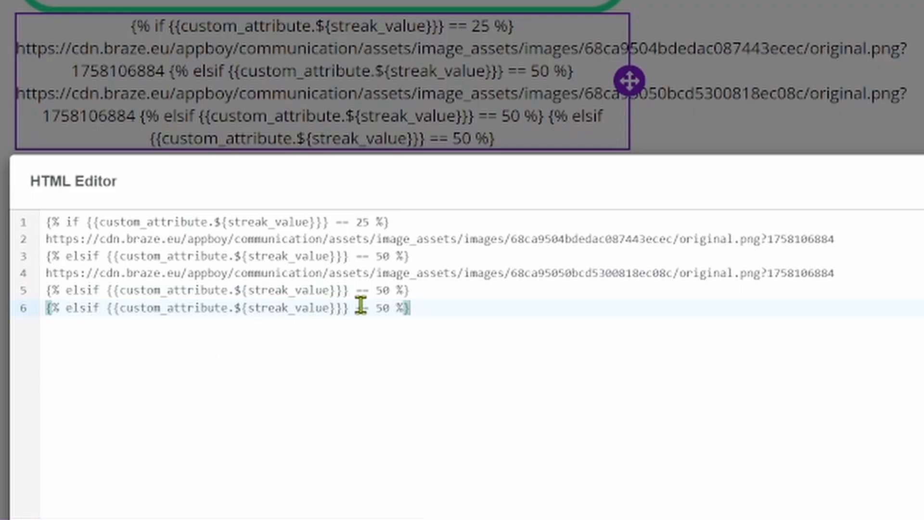
# Change the compared values in the two pasted elsif lines to 75 and 100
pyautogui.click(384, 289)
pyautogui.press('BackSpace')
pyautogui.press('Delete')
pyautogui.write('75')
pyautogui.click(388, 310)
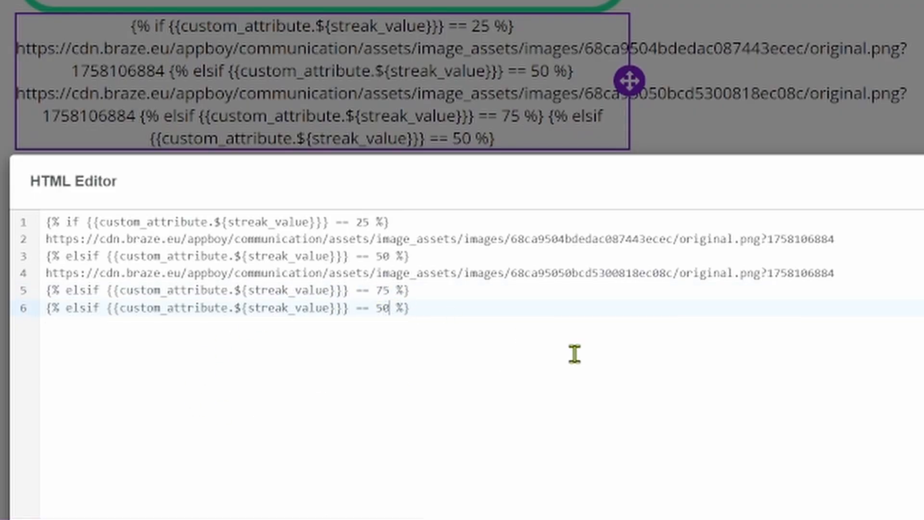
pyautogui.press('BackSpace')
pyautogui.press('Delete')
pyautogui.write('100')
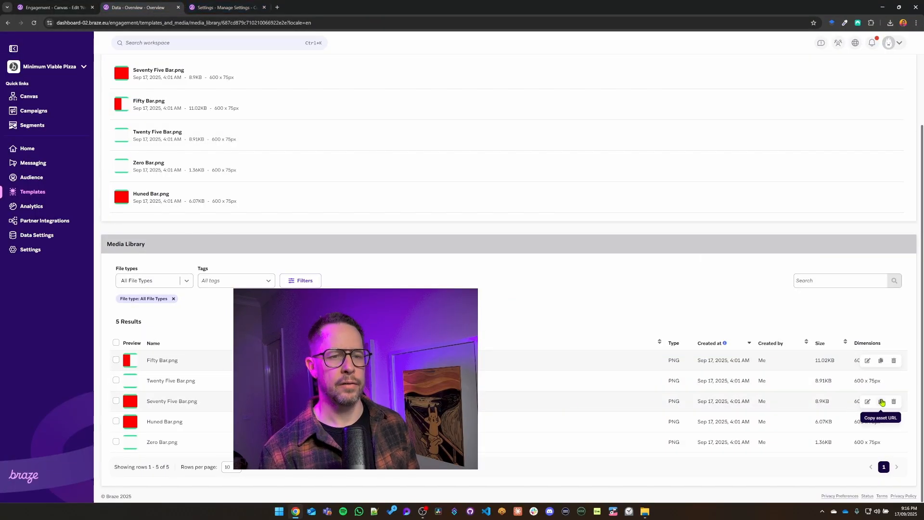
# Copy the asset URL of Seventy Five Bar.png from the media library and paste it on a new line beneath the 75 condition
pyautogui.click(881, 401)
pyautogui.click(53, 8)
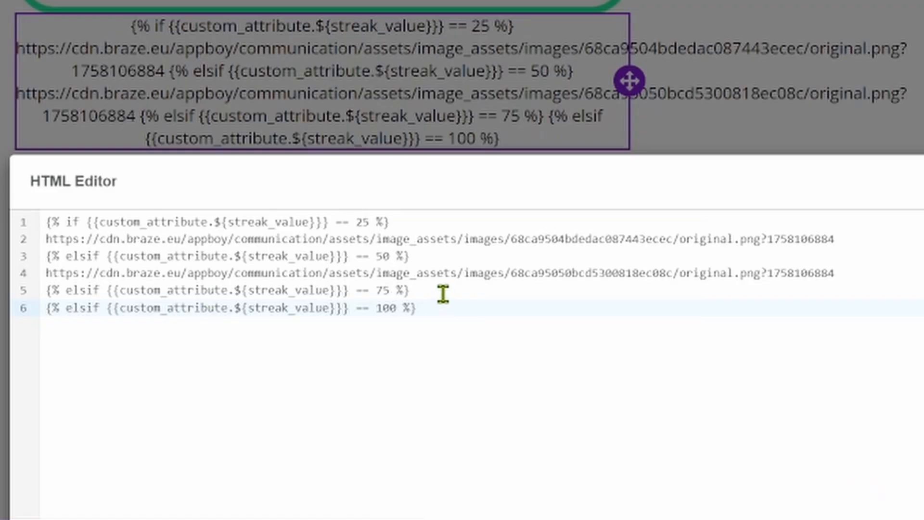
pyautogui.click(484, 208)
pyautogui.press('Return')
pyautogui.hotkey('ctrl', 'v')
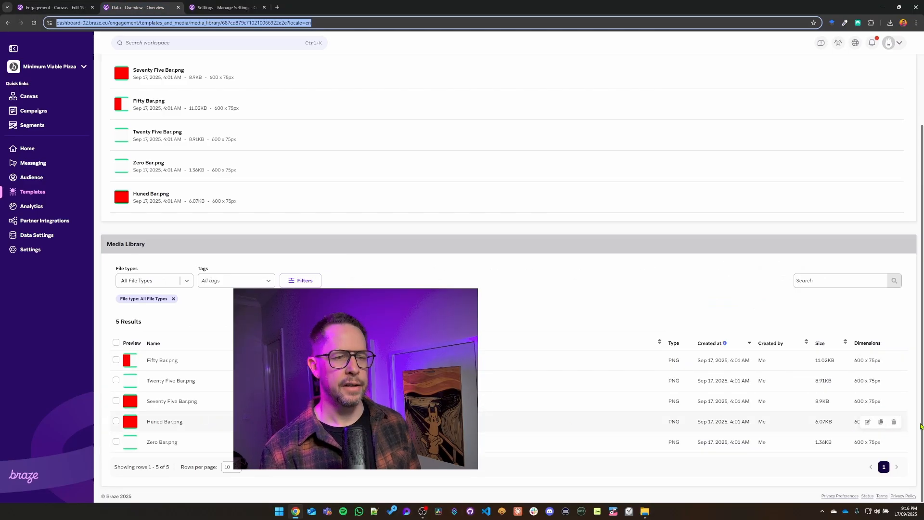
# Copy the asset URL of Huned Bar.png from the media library and paste it on a new line beneath the 100 condition
pyautogui.click(881, 422)
pyautogui.click(53, 8)
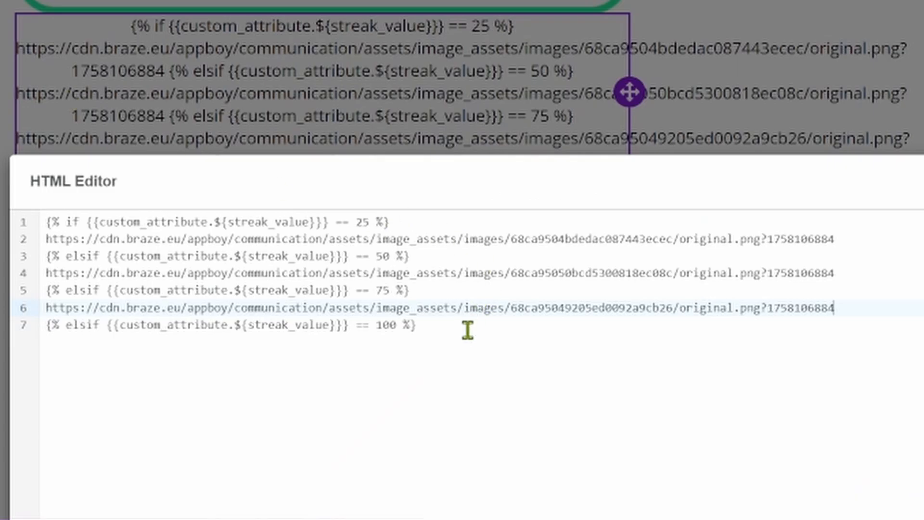
pyautogui.click(557, 348)
pyautogui.press('Return')
pyautogui.hotkey('ctrl', 'v')
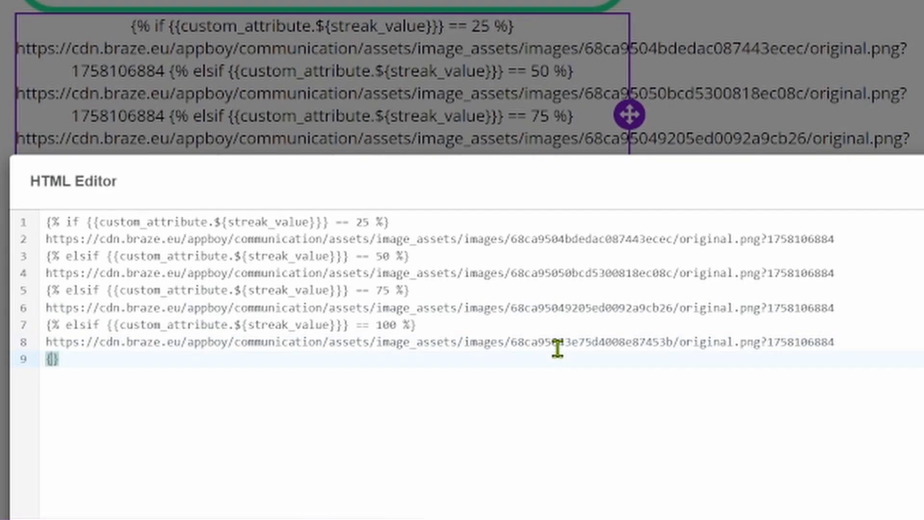
# Add an {% else %} branch after the 100 case and paste the media library asset URL of Zero Bar.png beneath it
pyautogui.write('else %')
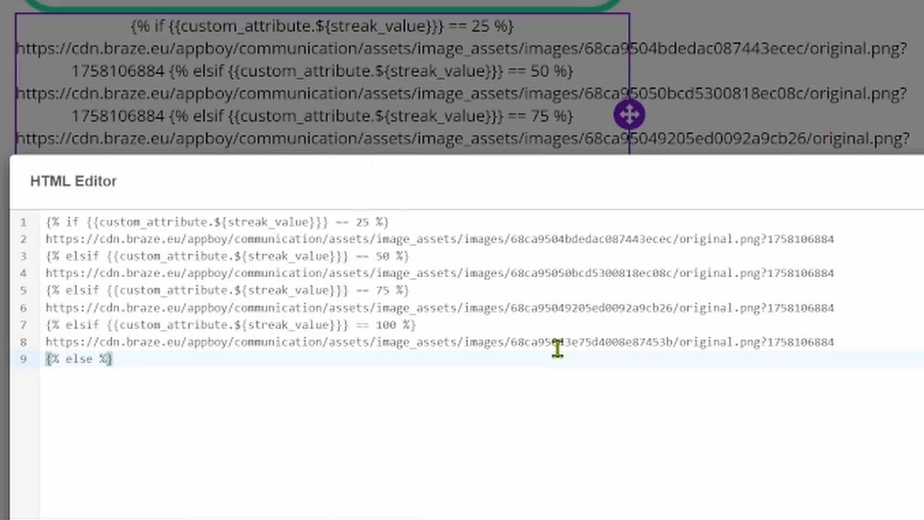
pyautogui.press('End')
pyautogui.press('Return')
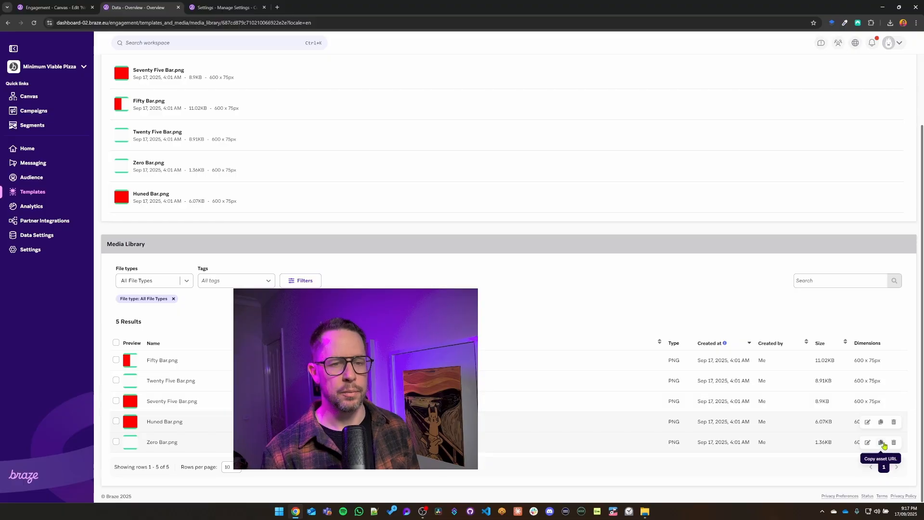
pyautogui.click(881, 442)
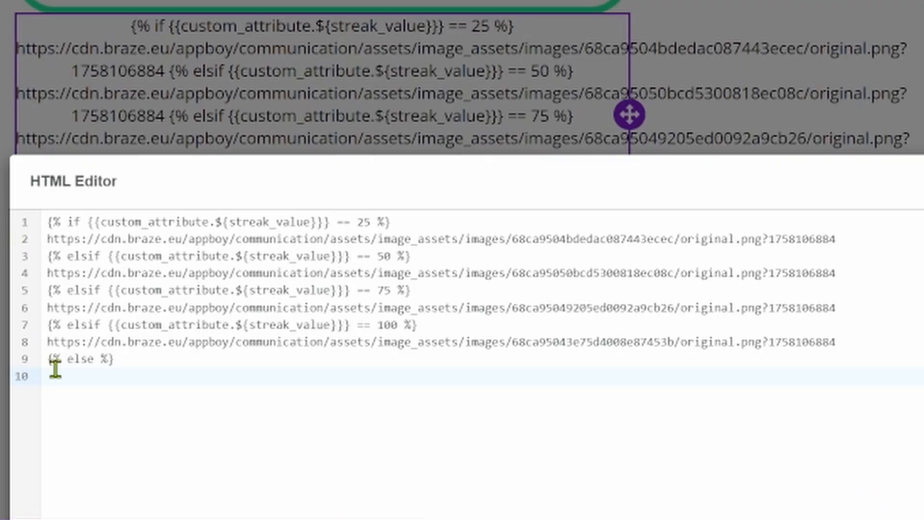
pyautogui.hotkey('ctrl', 'v')
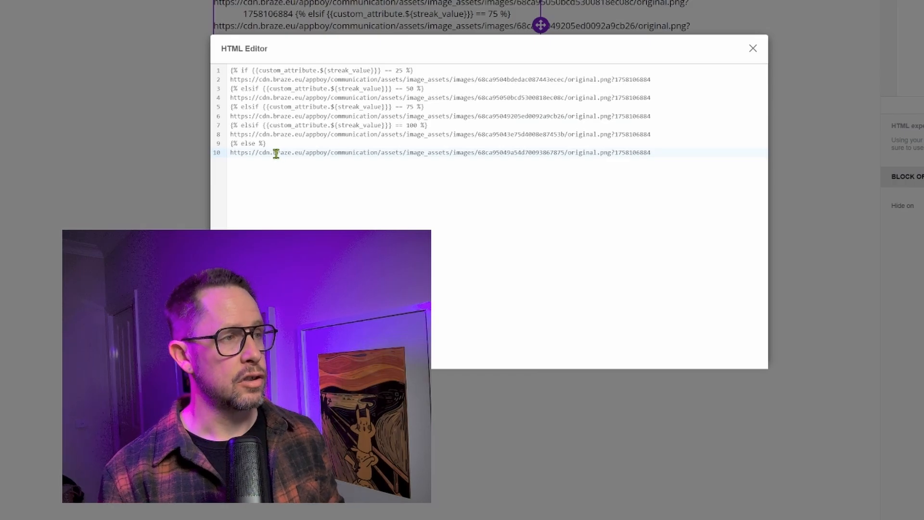
# Close the conditional with {% endif %} on a new line after the Zero Bar.png URL
pyautogui.click(662, 155)
pyautogui.press('Return')
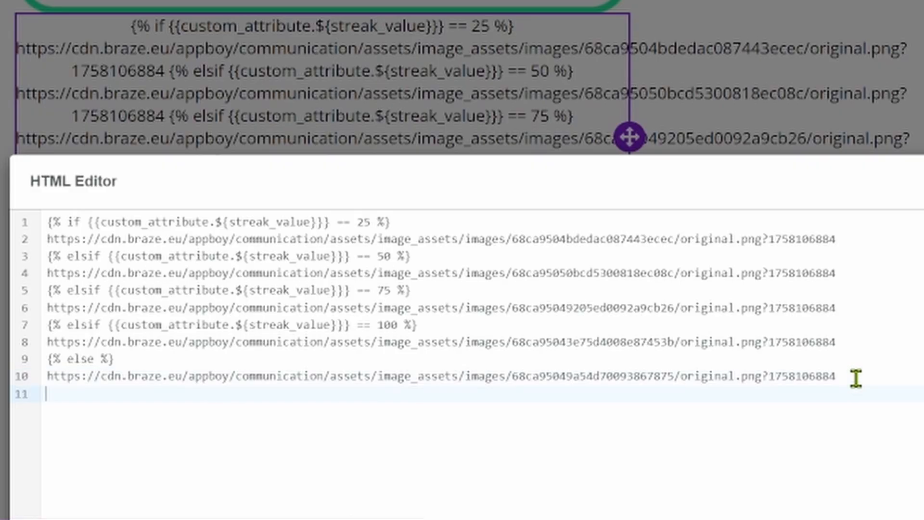
pyautogui.write('{%e%')
pyautogui.press('Left')
pyautogui.write('emnd')
pyautogui.press('BackSpace')
pyautogui.press('BackSpace')
pyautogui.press('BackSpace')
pyautogui.press('BackSpace')
pyautogui.write('endif')
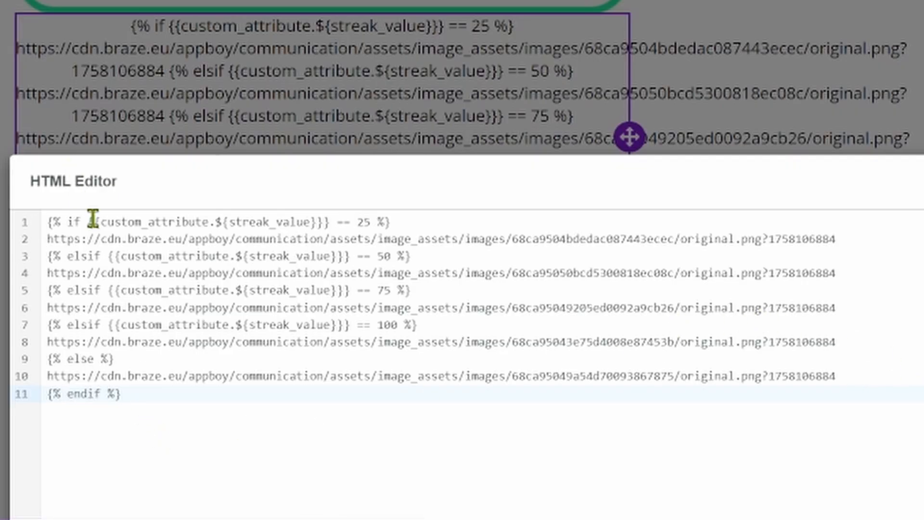
# Copy the complete Liquid conditional from the HTML block and paste it as the Dynamic URL of the streak bar image
pyautogui.hotkey('ctrl', 'a')
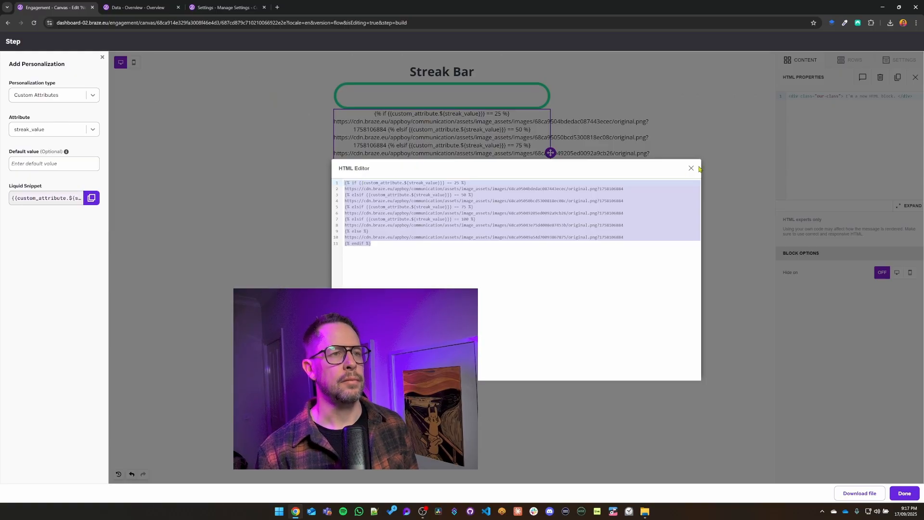
pyautogui.click(692, 169)
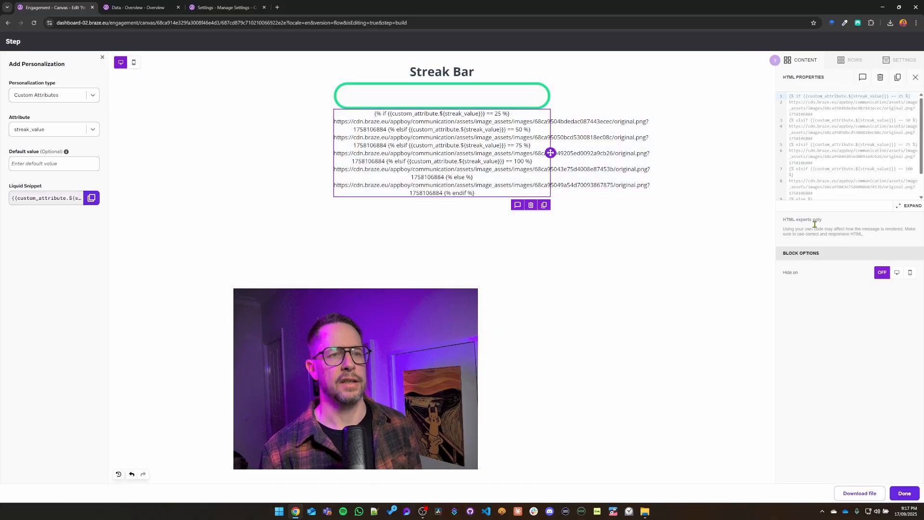
pyautogui.click(515, 90)
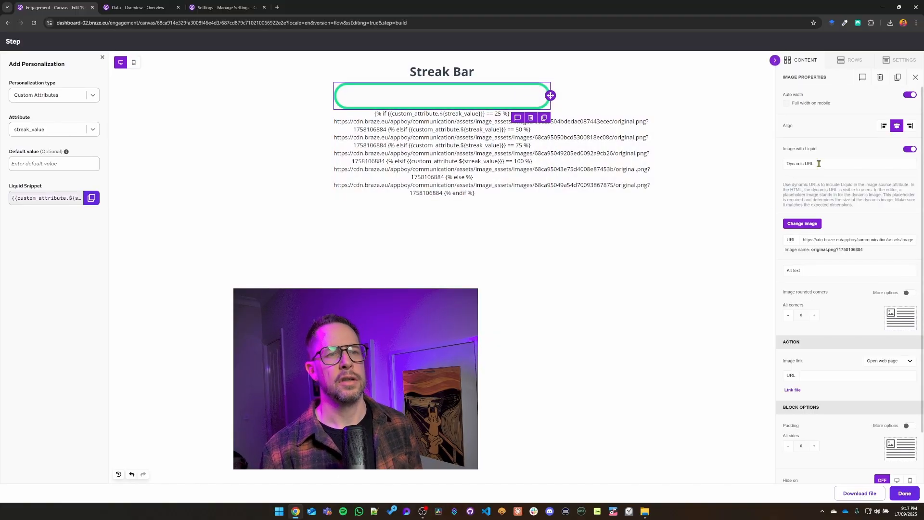
pyautogui.click(844, 163)
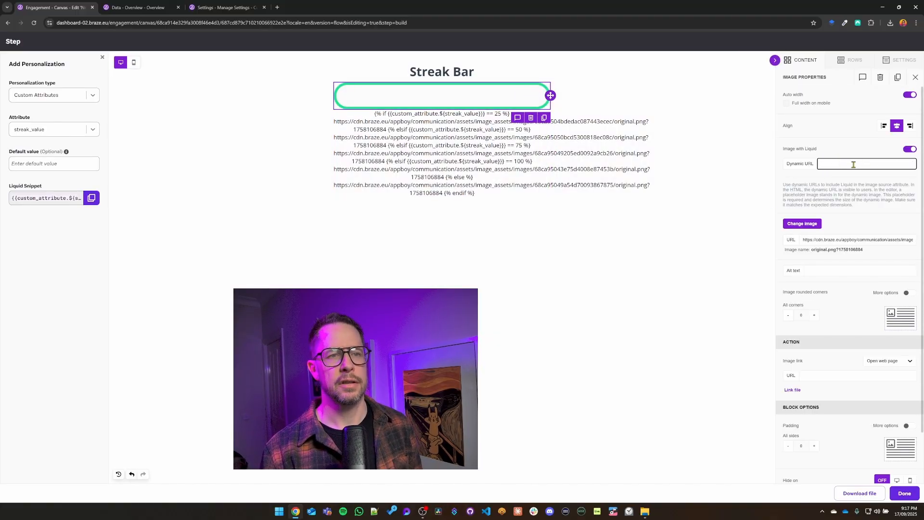
pyautogui.hotkey('ctrl', 'v')
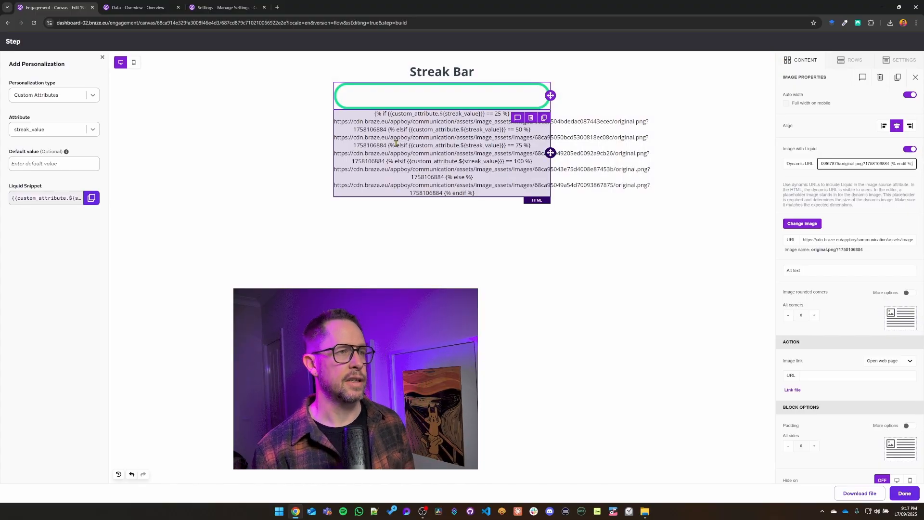
pyautogui.click(102, 57)
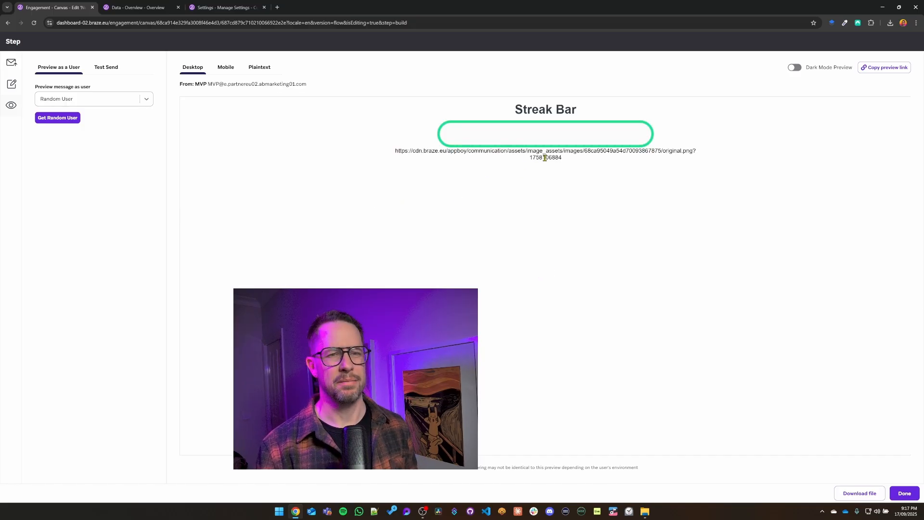
# Preview the message as a custom user with the streak_value attribute set to 25
pyautogui.click(82, 98)
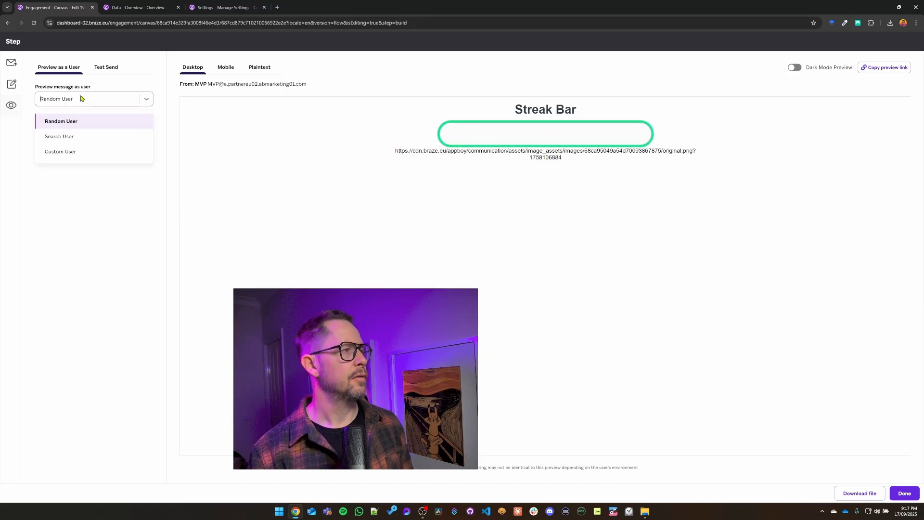
pyautogui.click(61, 151)
pyautogui.scroll(-4, 85, 339)
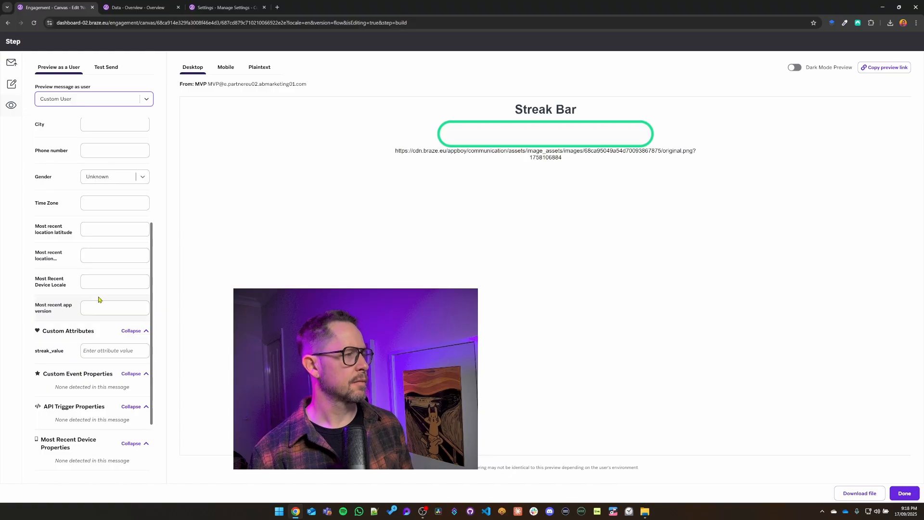
pyautogui.click(112, 349)
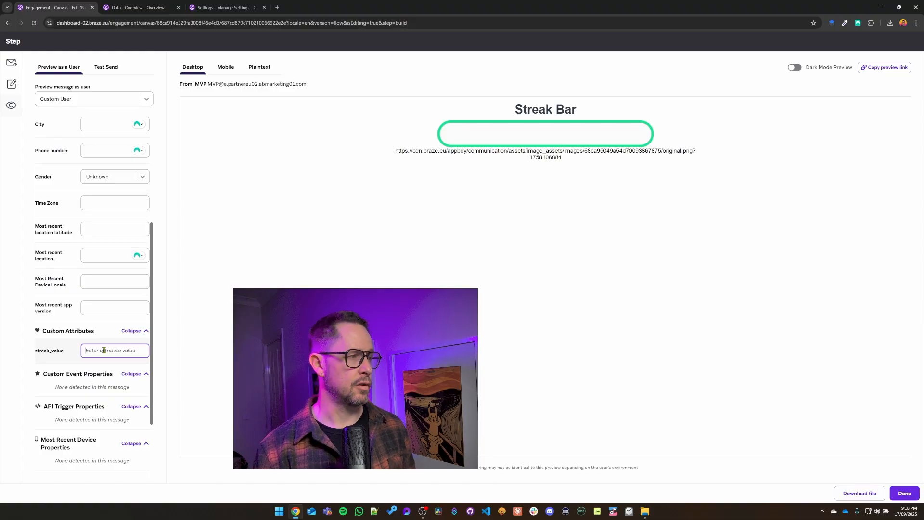
pyautogui.write('25')
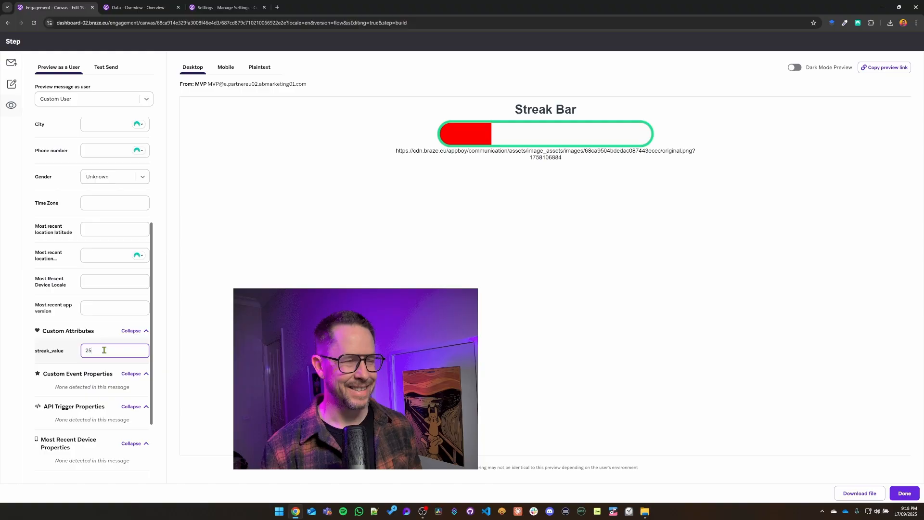
# Test the preview with streak_value set to 50, 75 and 100 in turn
pyautogui.press('BackSpace')
pyautogui.press('BackSpace')
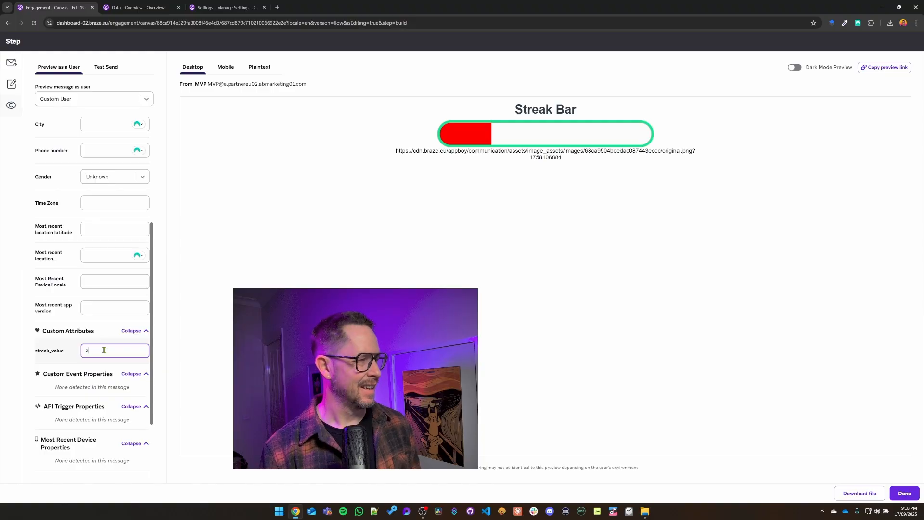
pyautogui.write('50')
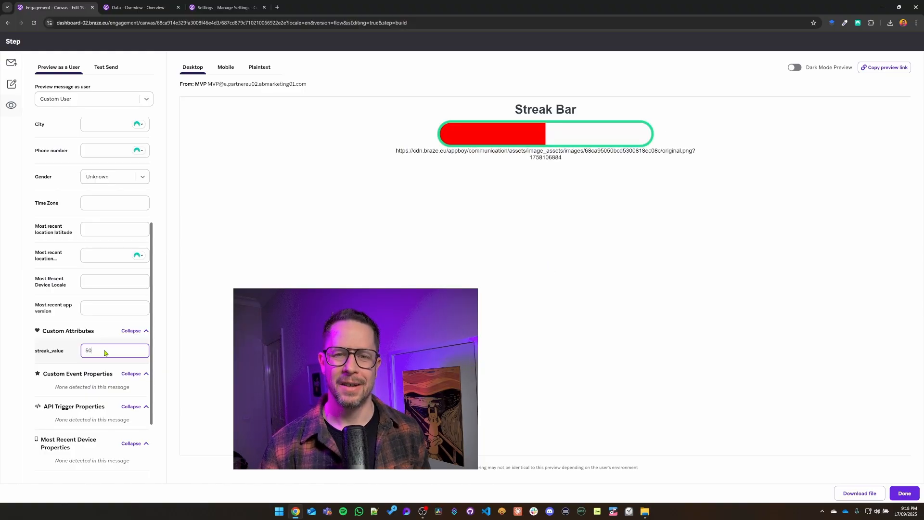
pyautogui.press('BackSpace')
pyautogui.press('BackSpace')
pyautogui.write('75')
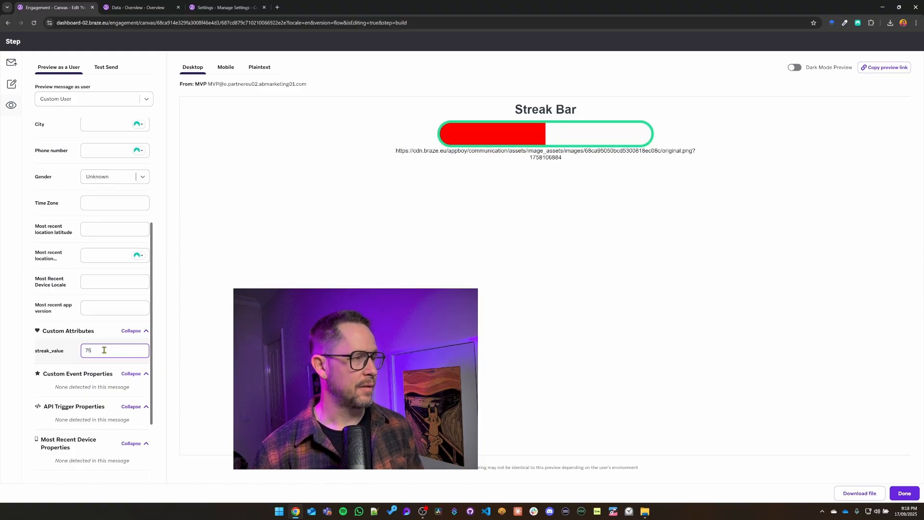
pyautogui.press('BackSpace')
pyautogui.press('BackSpace')
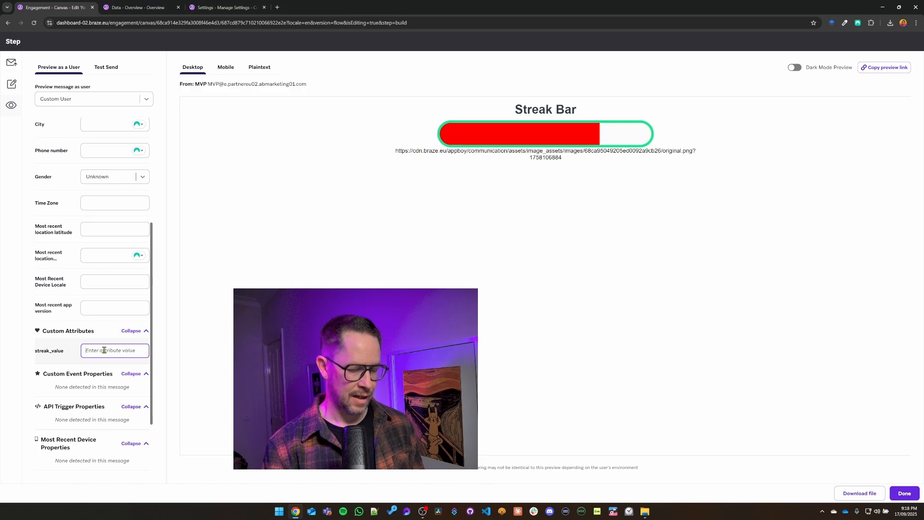
pyautogui.write('100')
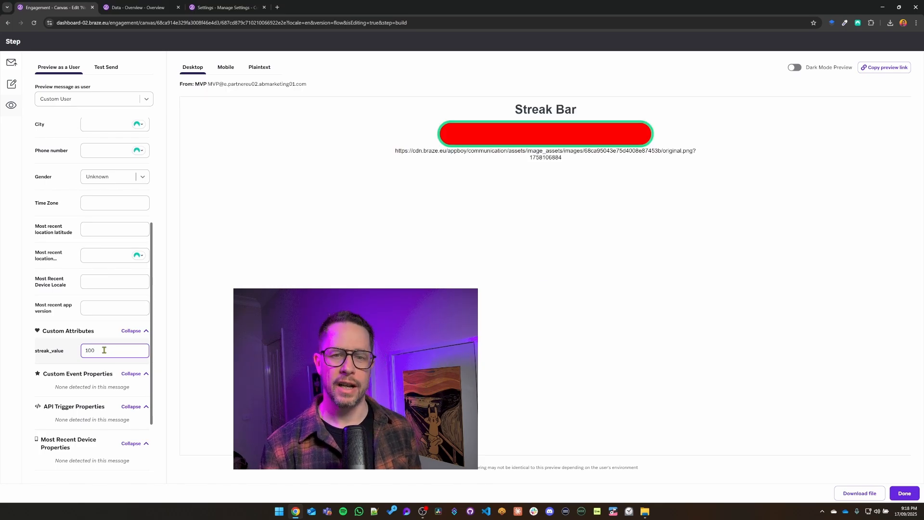
# Test the preview with streak_value set to 144 and to 2, which match none of the exact conditions
pyautogui.press('BackSpace')
pyautogui.press('BackSpace')
pyautogui.write('44')
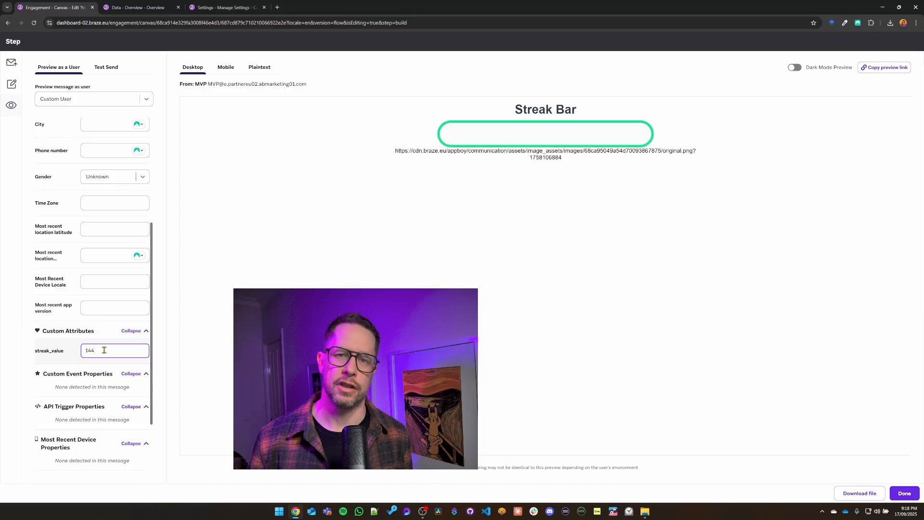
pyautogui.press('BackSpace')
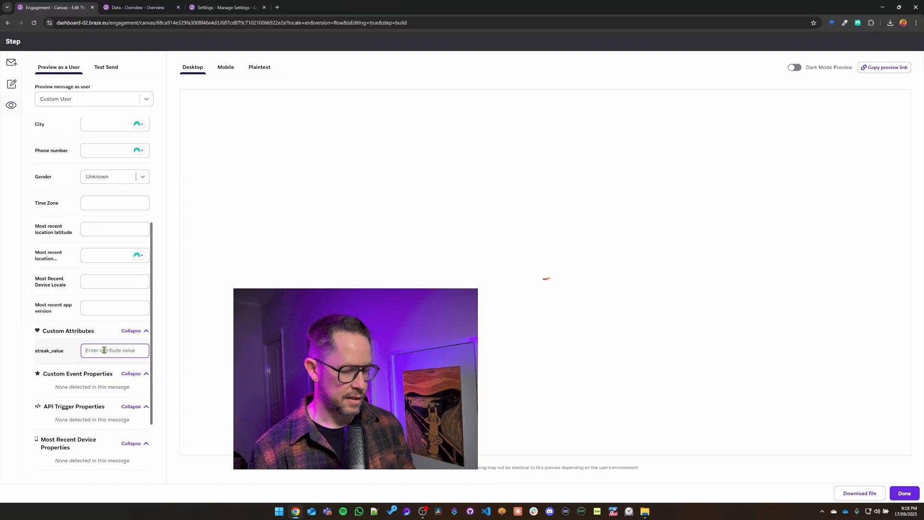
pyautogui.write('2')
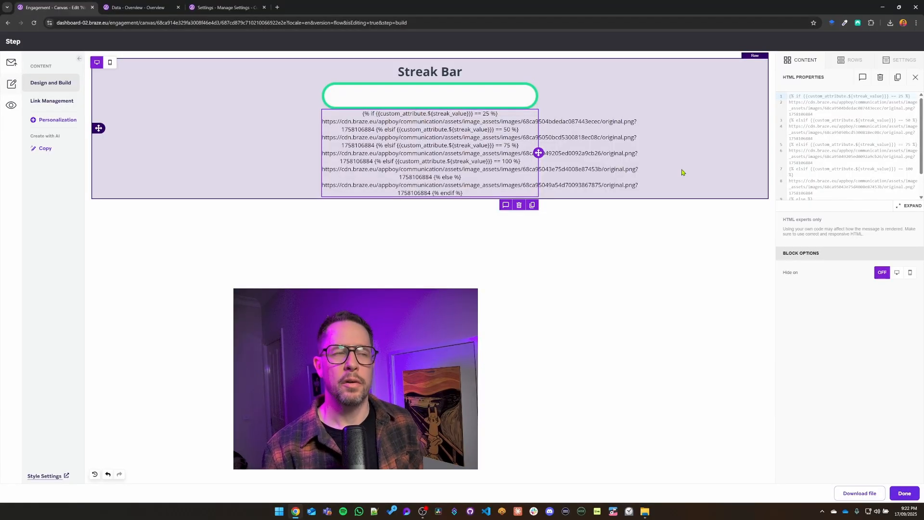
# In the expanded HTML editor, change the comparison operator of the first condition to <=
pyautogui.click(912, 206)
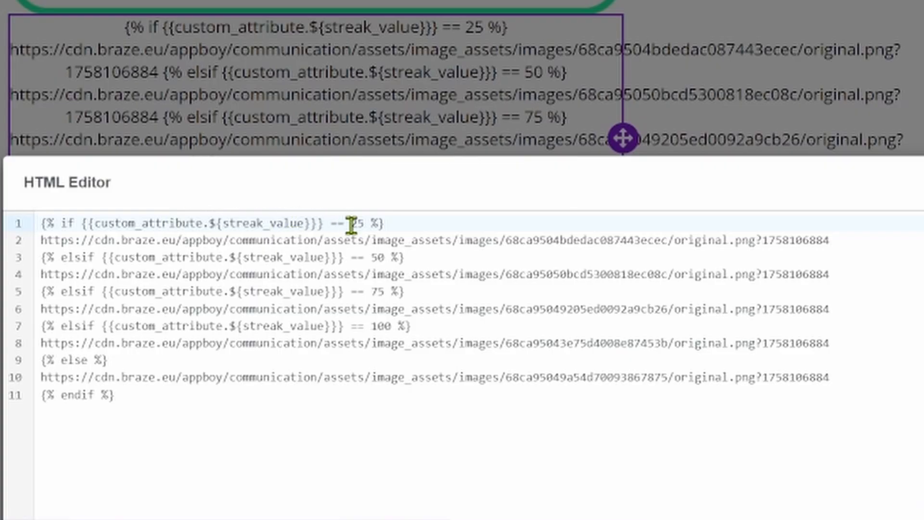
pyautogui.press('BackSpace')
pyautogui.press('BackSpace')
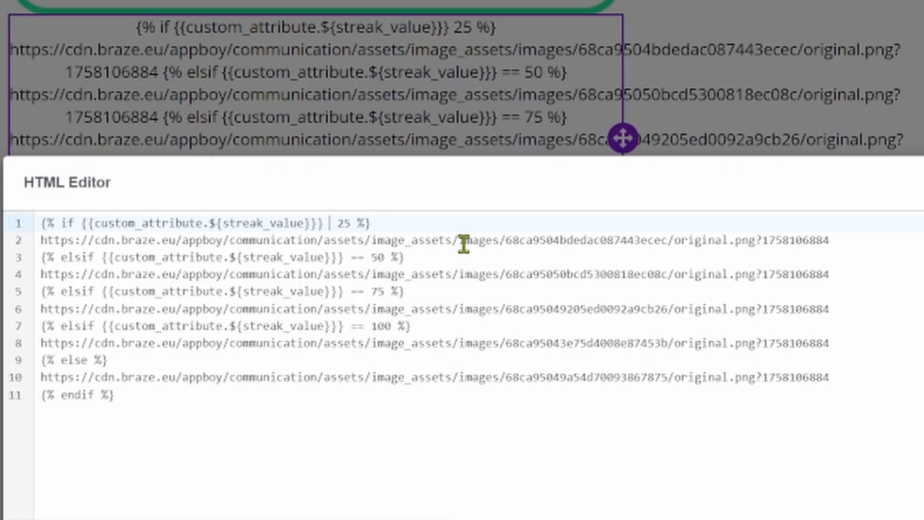
pyautogui.write('<=')
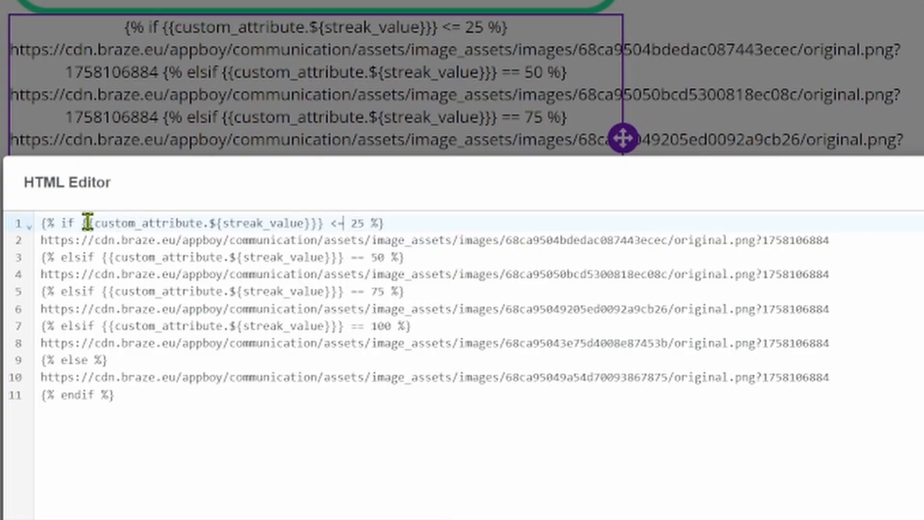
# Extend the first condition after 25 with "and {{custom_attribute.${streak_value}}} > 0"
pyautogui.click(365, 224)
pyautogui.write('nad')
pyautogui.press('BackSpace')
pyautogui.press('BackSpace')
pyautogui.press('BackSpace')
pyautogui.write('and')
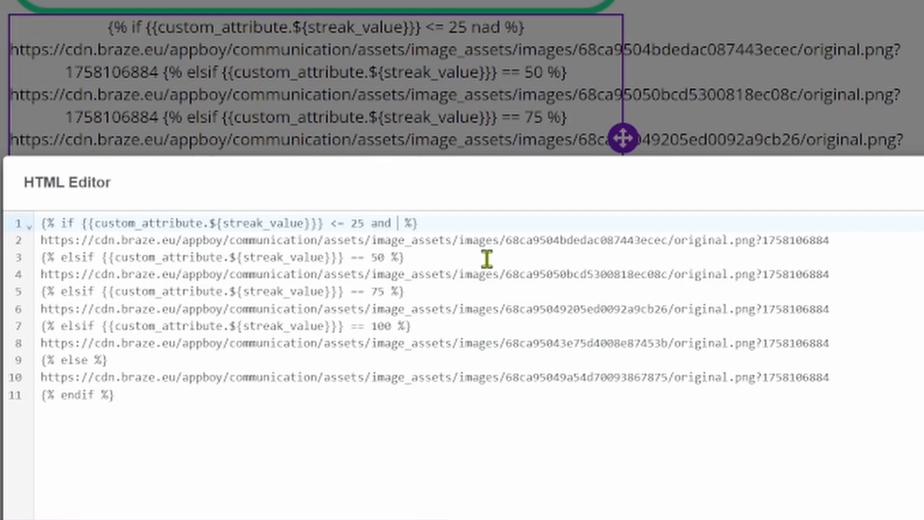
pyautogui.moveTo(81, 221); pyautogui.dragTo(323, 221)
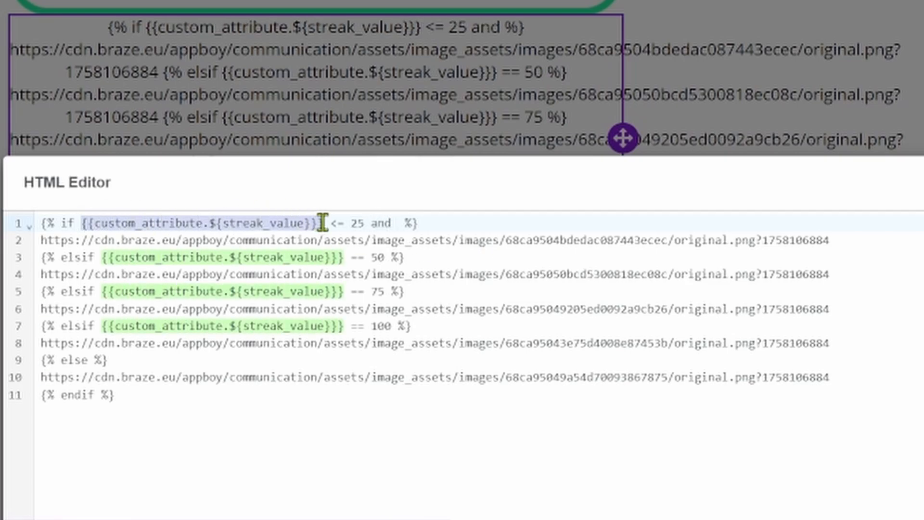
pyautogui.hotkey('ctrl', 'c')
pyautogui.click(398, 223)
pyautogui.hotkey('ctrl', 'v')
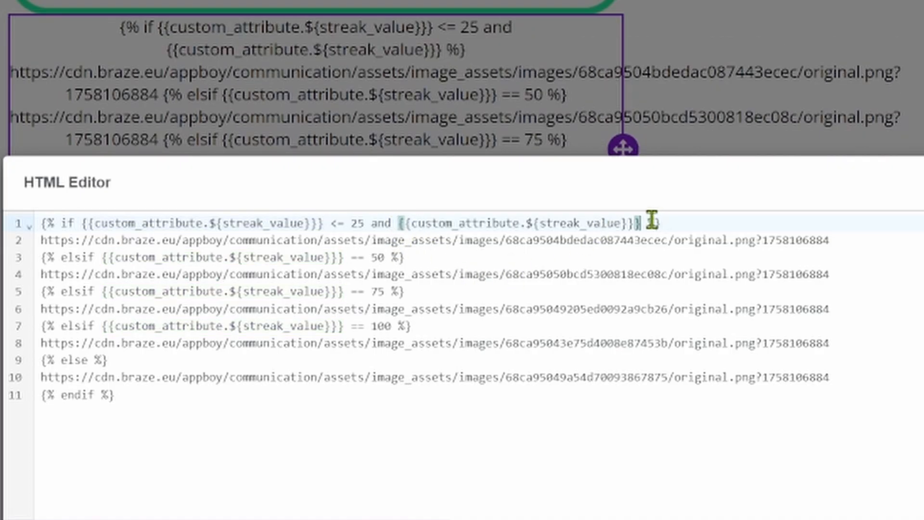
pyautogui.write('>0')
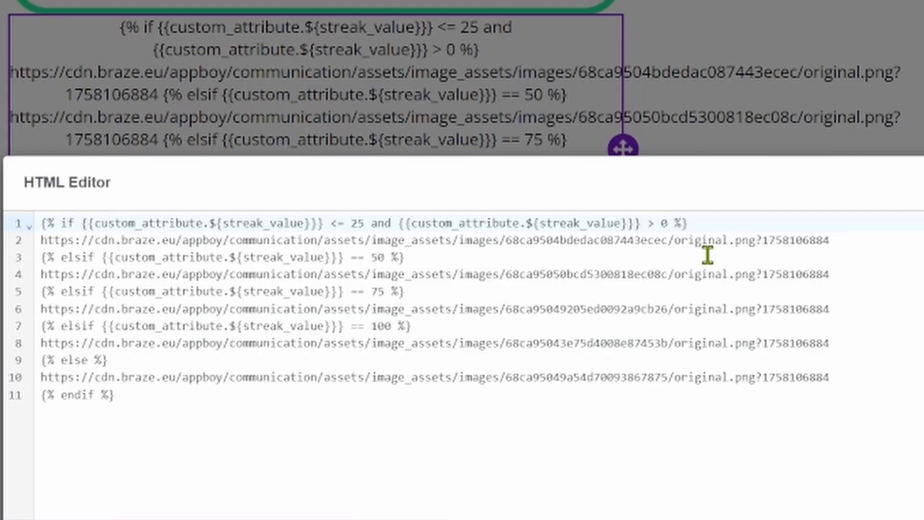
# Swap the two comparisons in the first condition so it tests streak_value > 0 and streak_value <= 25
pyautogui.click(364, 225)
pyautogui.hotkey('ctrl', 'shift', 'Left')
pyautogui.hotkey('ctrl', 'shift', 'Left')
pyautogui.write('> 0')
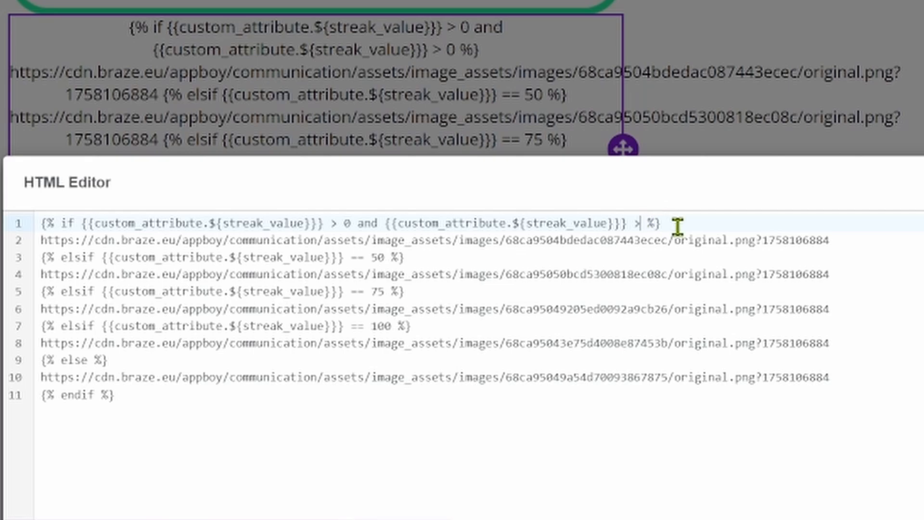
pyautogui.press('BackSpace')
pyautogui.press('BackSpace')
pyautogui.press('BackSpace')
pyautogui.write('<= 25')
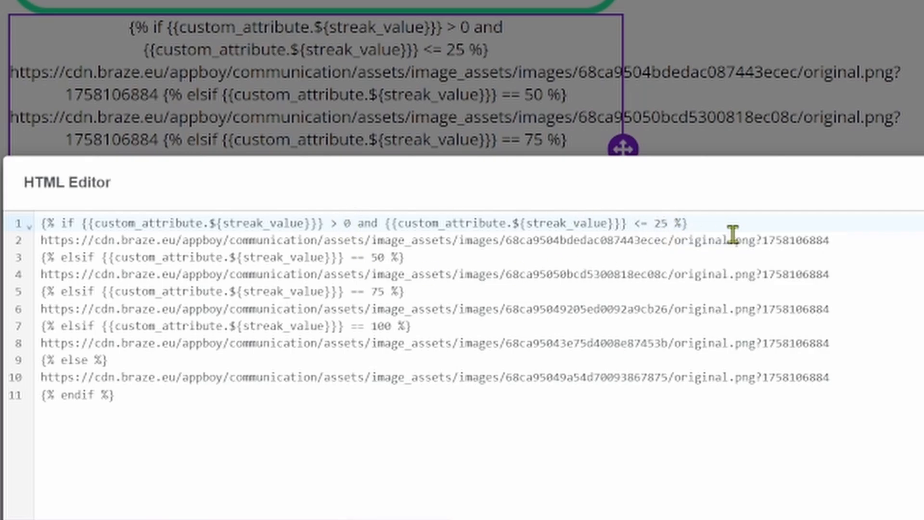
# Copy the updated Liquid conditional and replace the streak bar image's Dynamic URL with it
pyautogui.hotkey('ctrl', 'a')
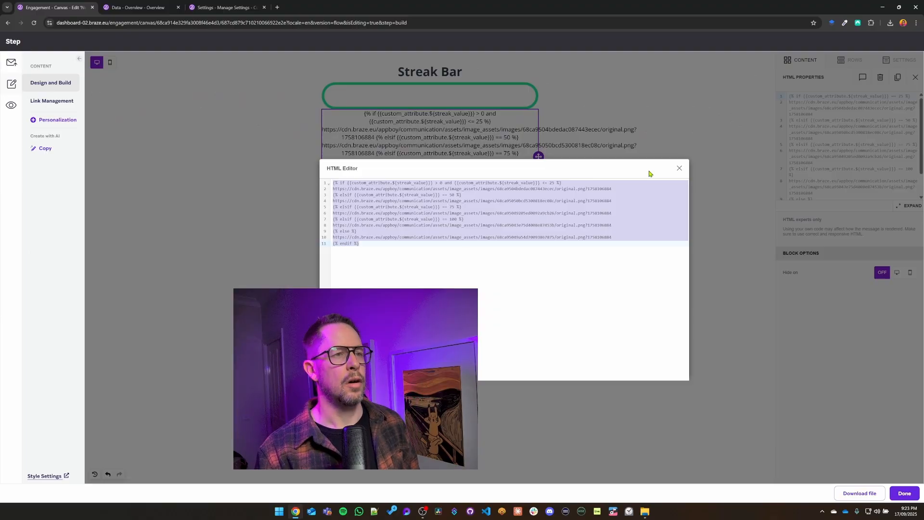
pyautogui.click(679, 168)
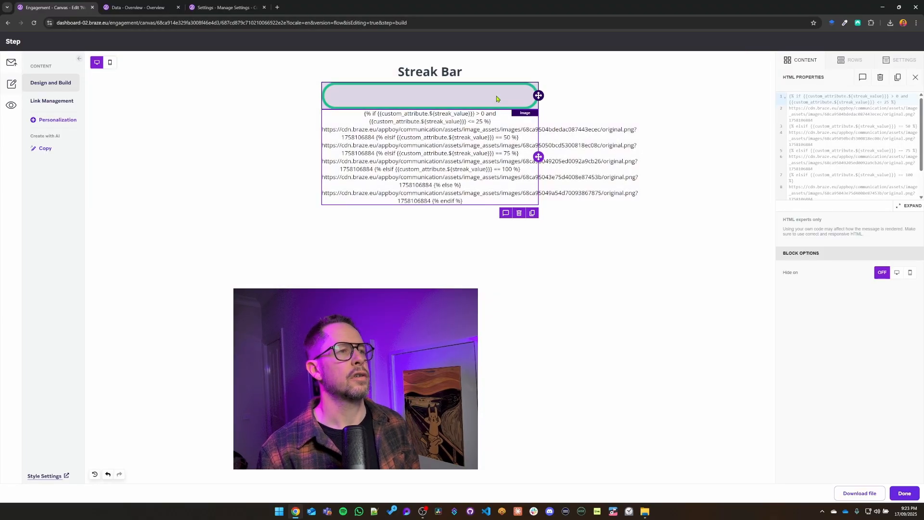
pyautogui.click(496, 97)
pyautogui.click(840, 163)
pyautogui.hotkey('ctrl', 'a')
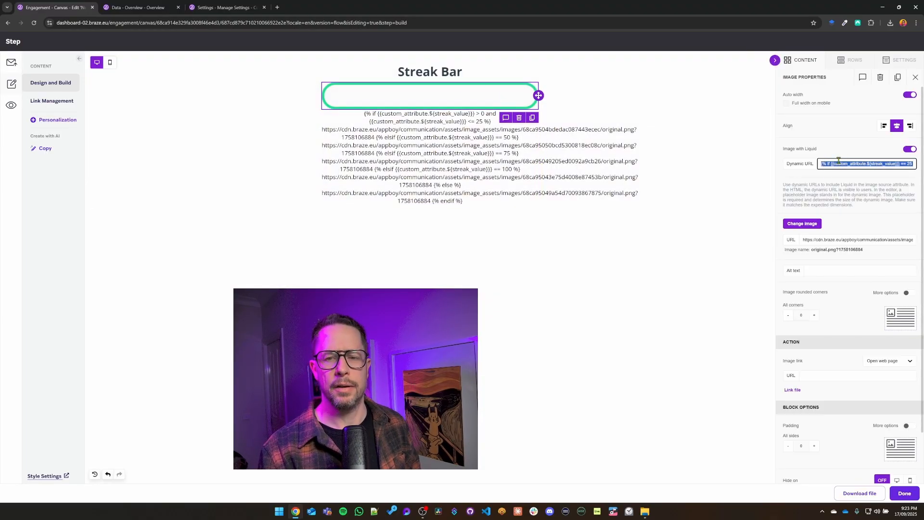
pyautogui.hotkey('ctrl', 'v')
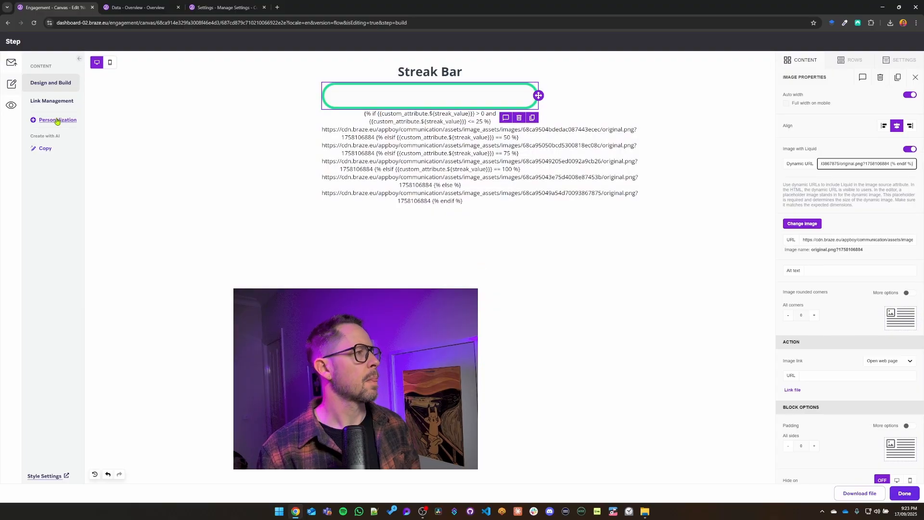
# Preview the updated message as the custom user with a streak_value of 2
pyautogui.click(11, 105)
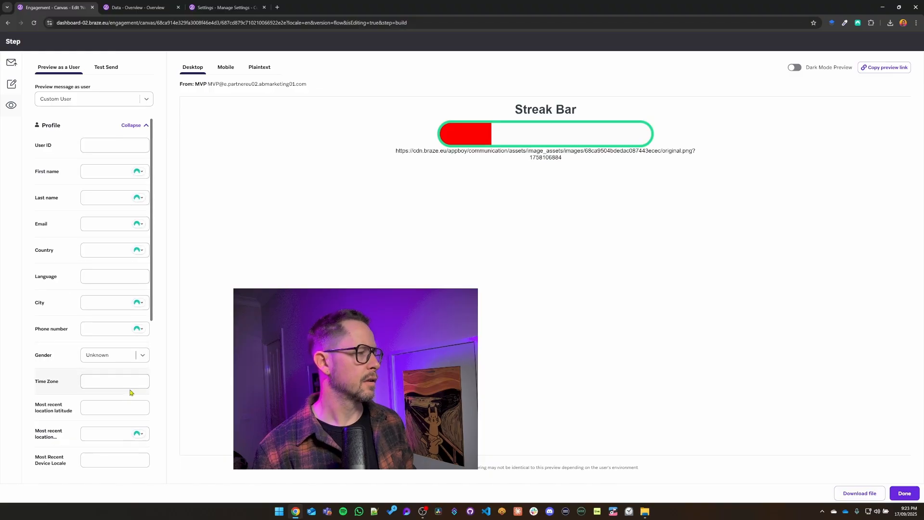
pyautogui.scroll(-3, 129, 388)
pyautogui.click(129, 386)
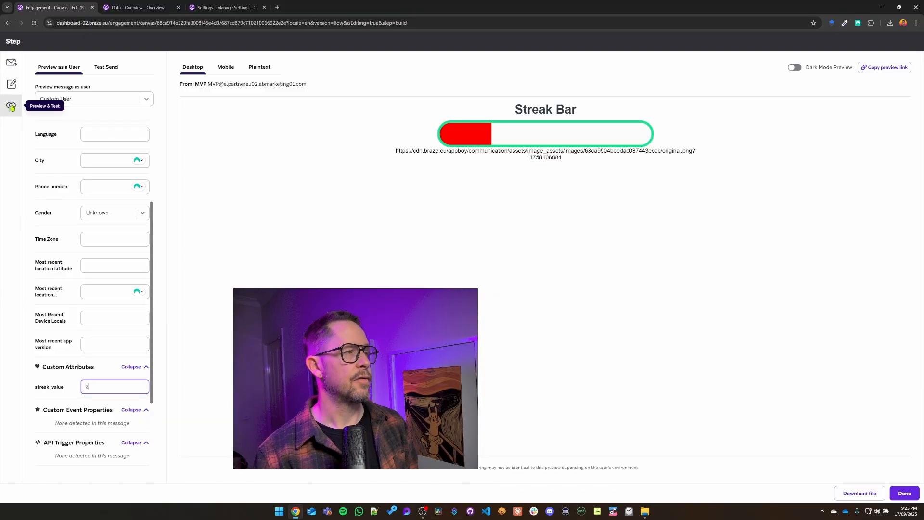
# Return to the message design and open the code of the HTML block holding the Liquid conditional in the expanded editor
pyautogui.click(11, 83)
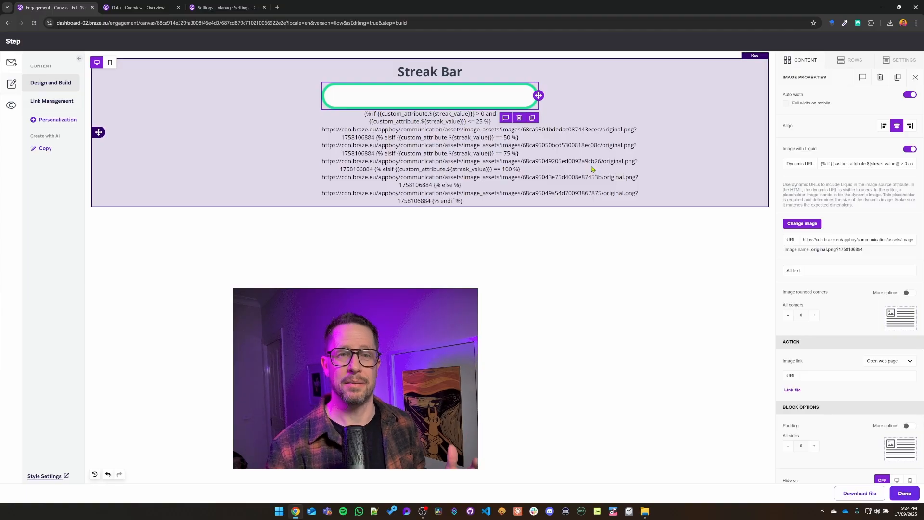
pyautogui.click(616, 175)
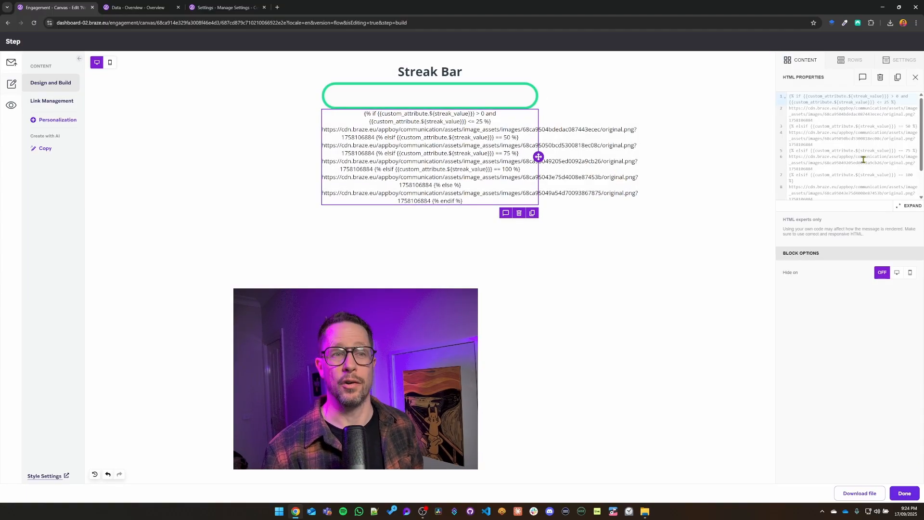
pyautogui.click(849, 150)
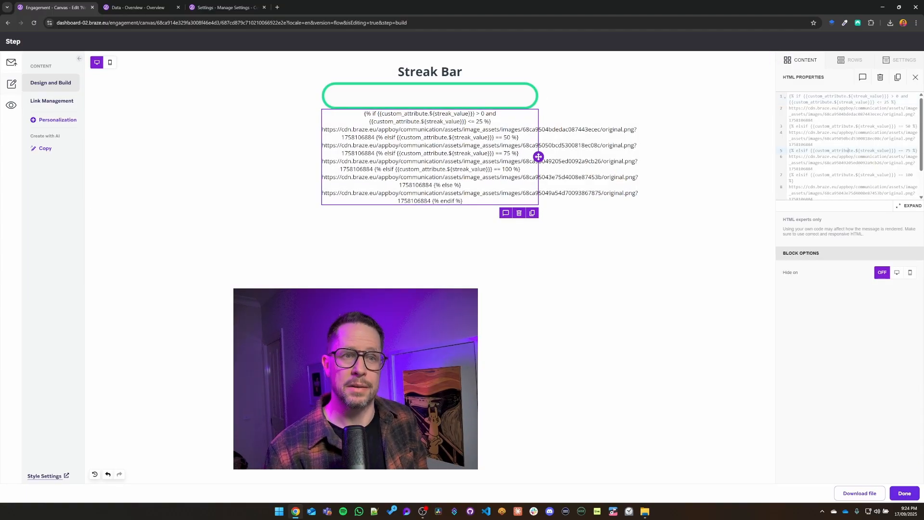
pyautogui.click(911, 206)
pyautogui.click(476, 217)
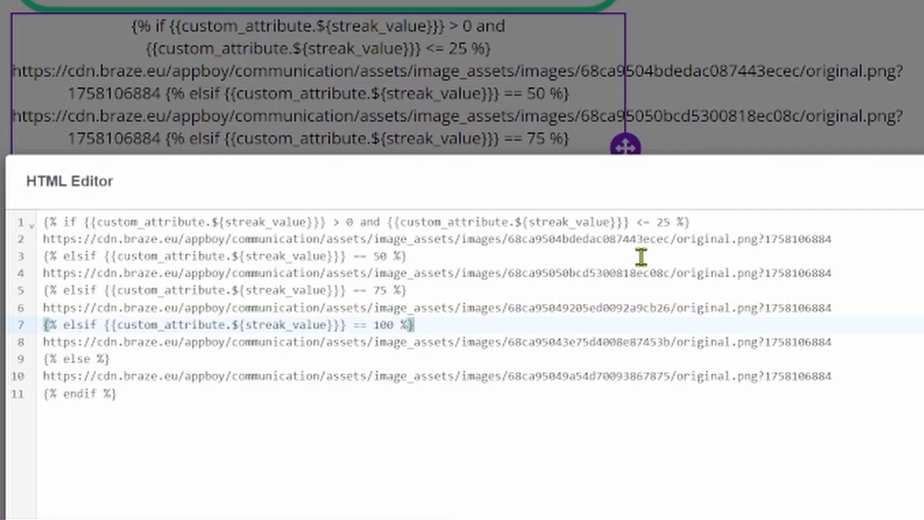
# Change the first condition so it tests streak_value >=25 and streak_value < 50
pyautogui.click(353, 223)
pyautogui.press('BackSpace')
pyautogui.press('BackSpace')
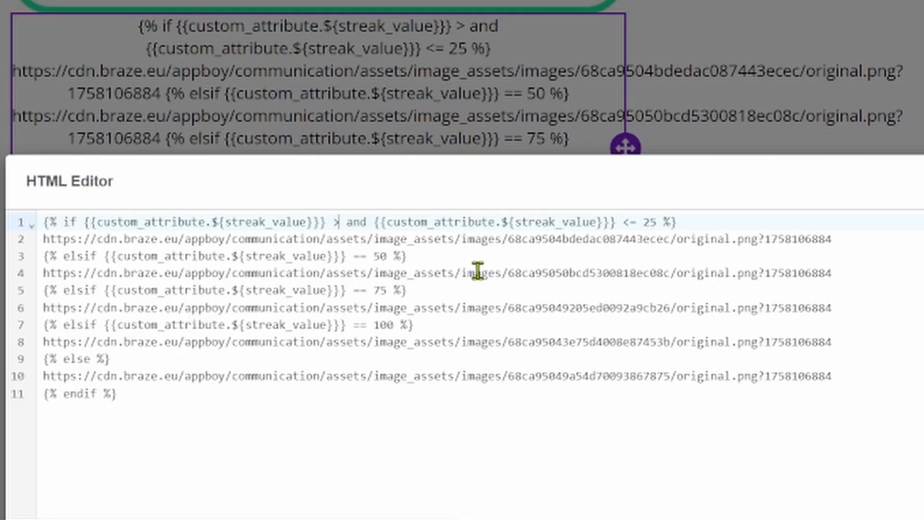
pyautogui.write('=25')
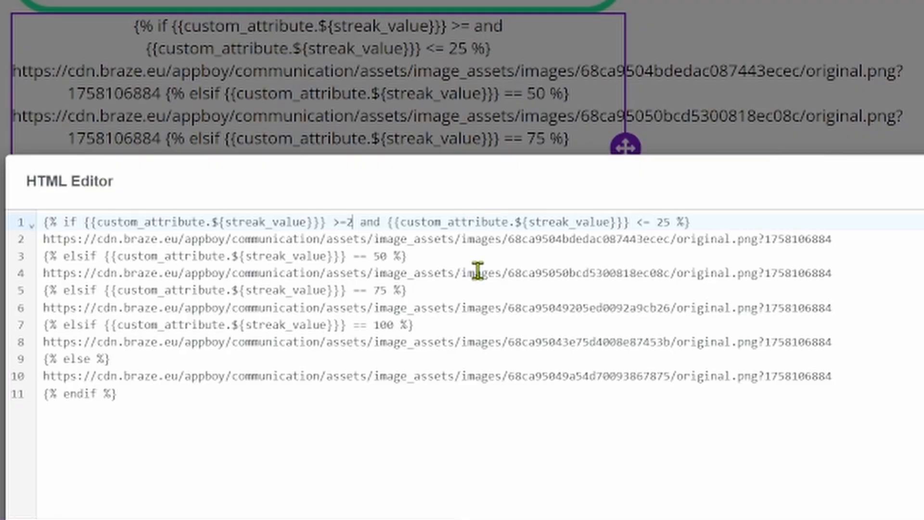
pyautogui.doubleClick(671, 222)
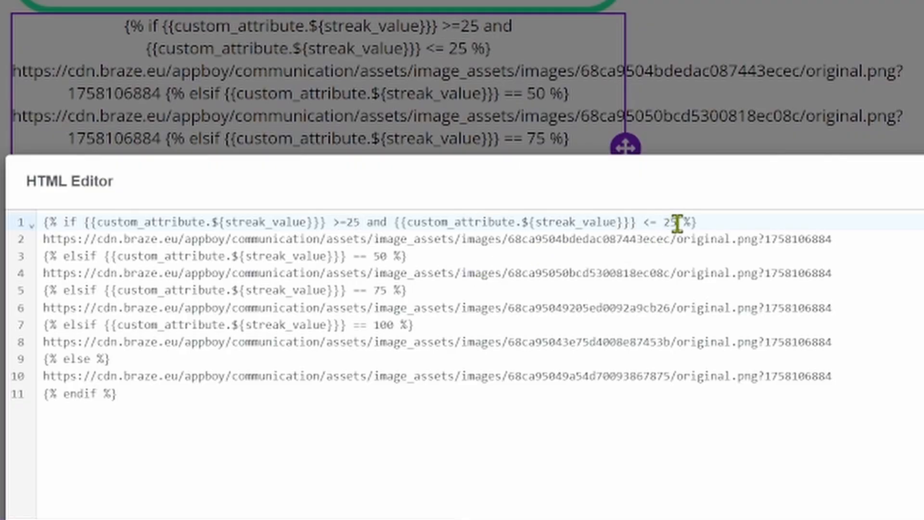
pyautogui.press('BackSpace')
pyautogui.press('BackSpace')
pyautogui.press('BackSpace')
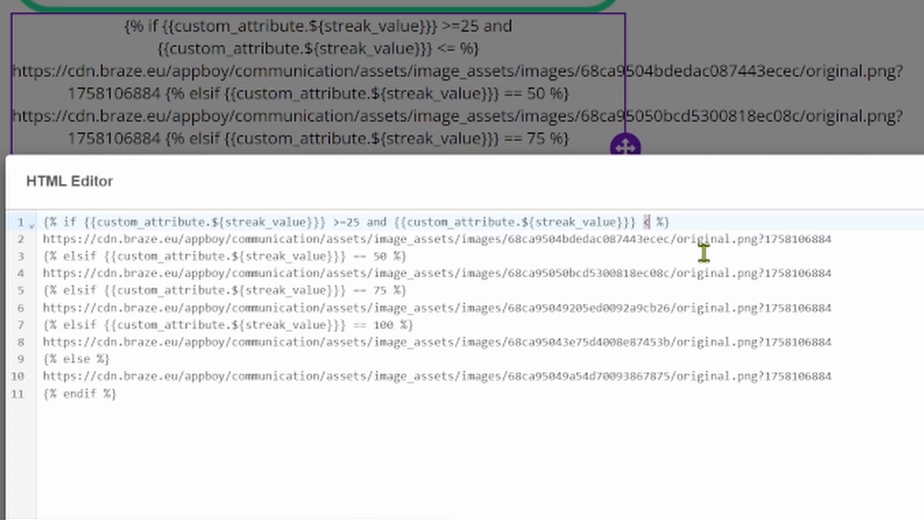
pyautogui.write('50')
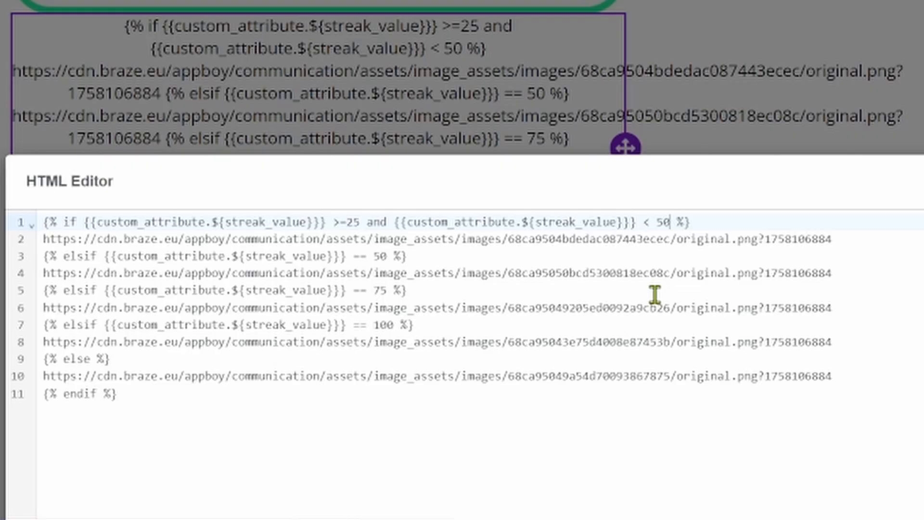
# Change the second condition's comparison from an exact match to streak_value >= 50
pyautogui.click(373, 255)
pyautogui.press('BackSpace')
pyautogui.press('BackSpace')
pyautogui.press('BackSpace')
pyautogui.write('>')
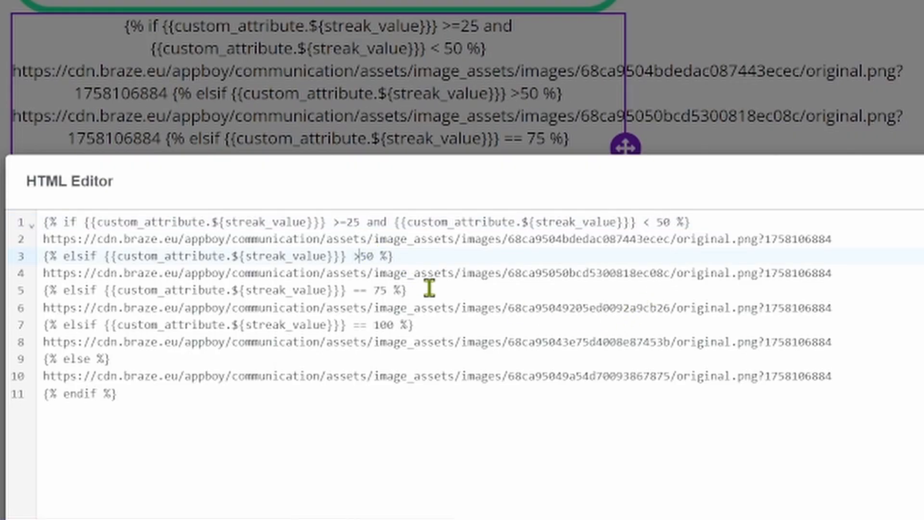
pyautogui.write('=')
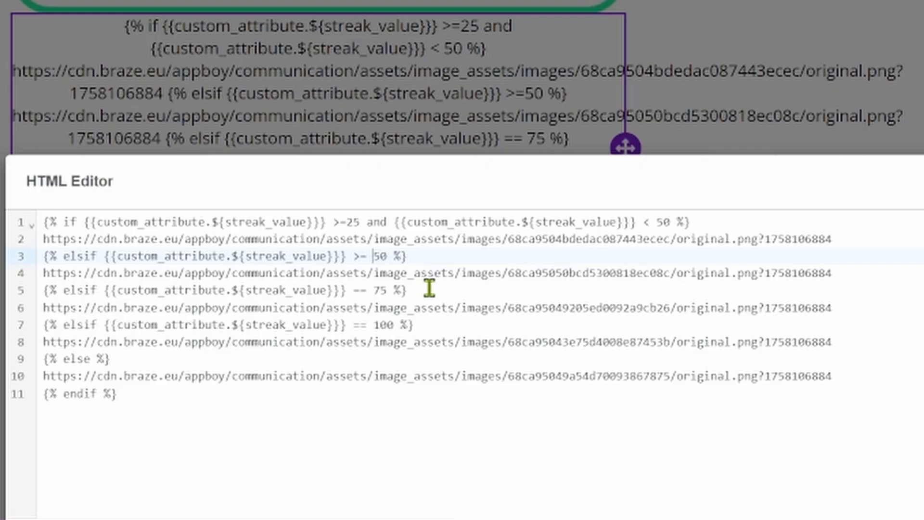
# Extend the second condition after 50 with "and {{custom_attribute.${streak_value}}} < 75"
pyautogui.moveTo(102, 256); pyautogui.dragTo(346, 256)
pyautogui.hotkey('ctrl', 'c')
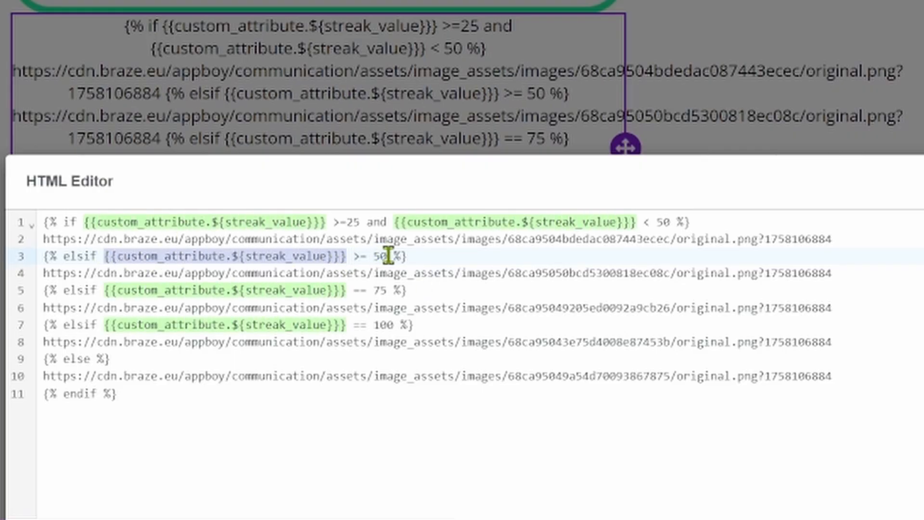
pyautogui.click(388, 256)
pyautogui.write('and')
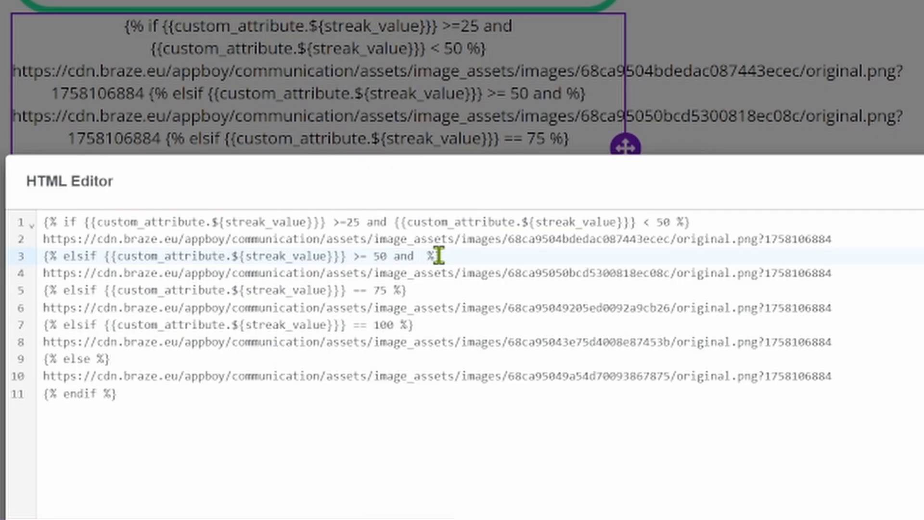
pyautogui.hotkey('ctrl', 'v')
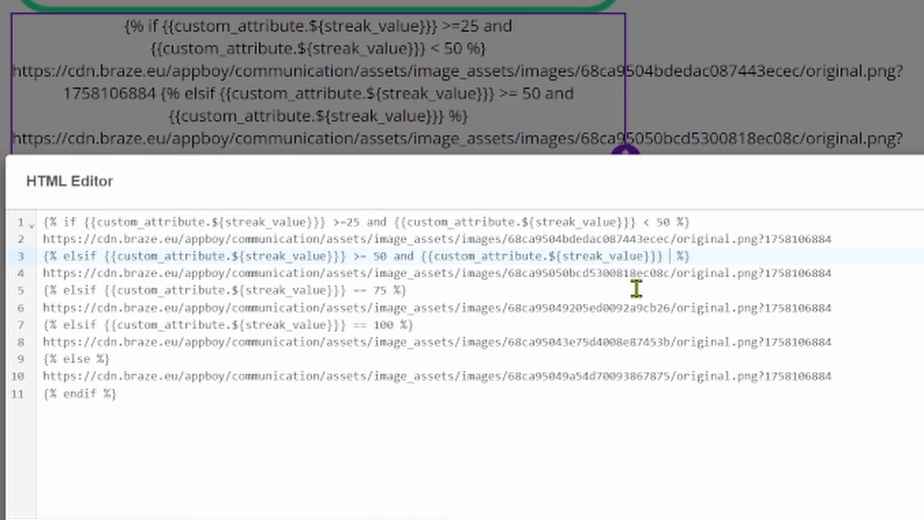
pyautogui.write('<75')
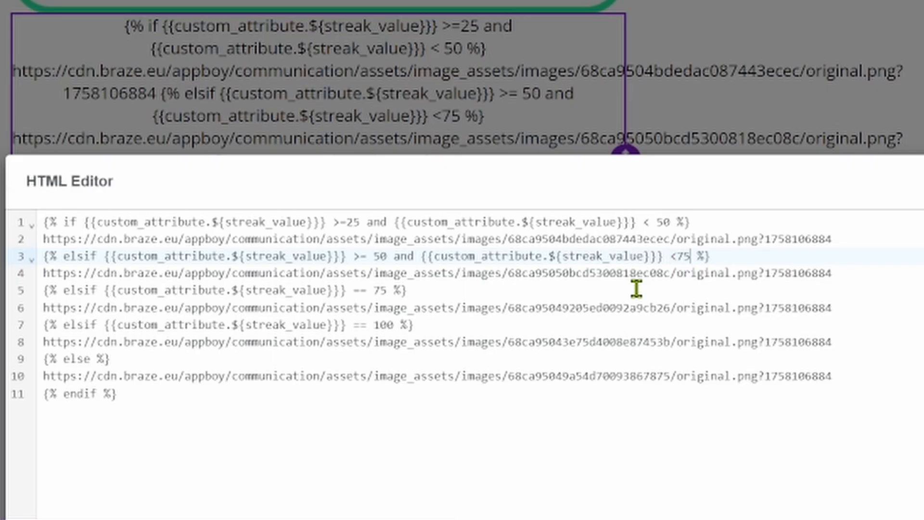
pyautogui.press('Left')
pyautogui.press('Left')
pyautogui.click(380, 256)
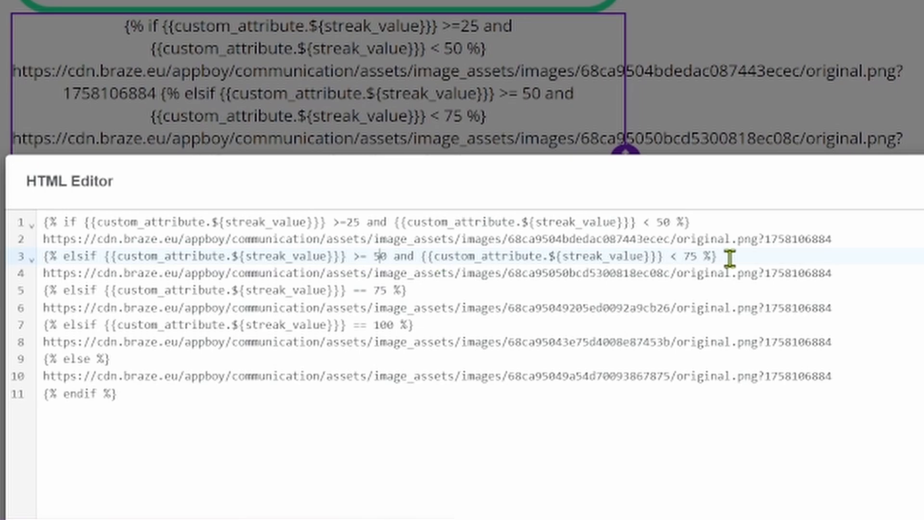
# Replace the third condition with a copy of the second and set its bounds to streak_value >= 75 and < 100
pyautogui.moveTo(730, 259); pyautogui.dragTo(40, 259)
pyautogui.hotkey('ctrl', 'c')
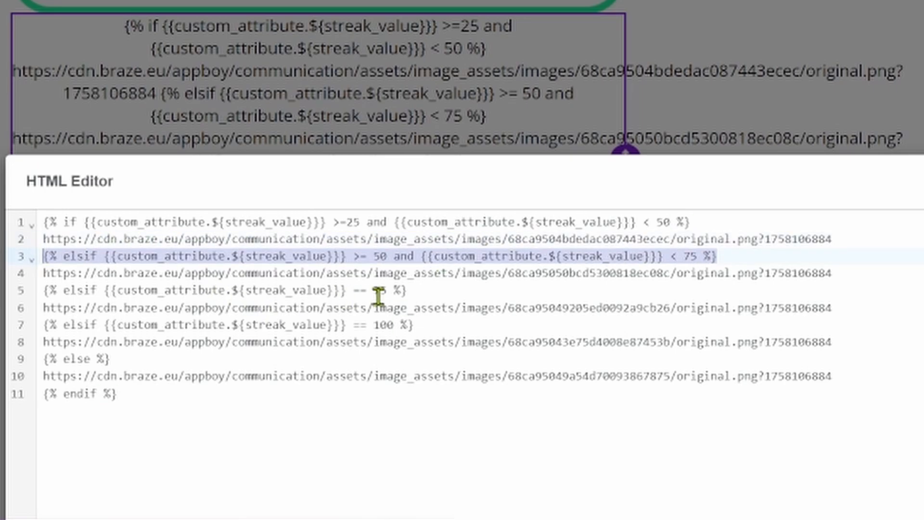
pyautogui.moveTo(423, 292); pyautogui.dragTo(10, 289)
pyautogui.hotkey('ctrl', 'v')
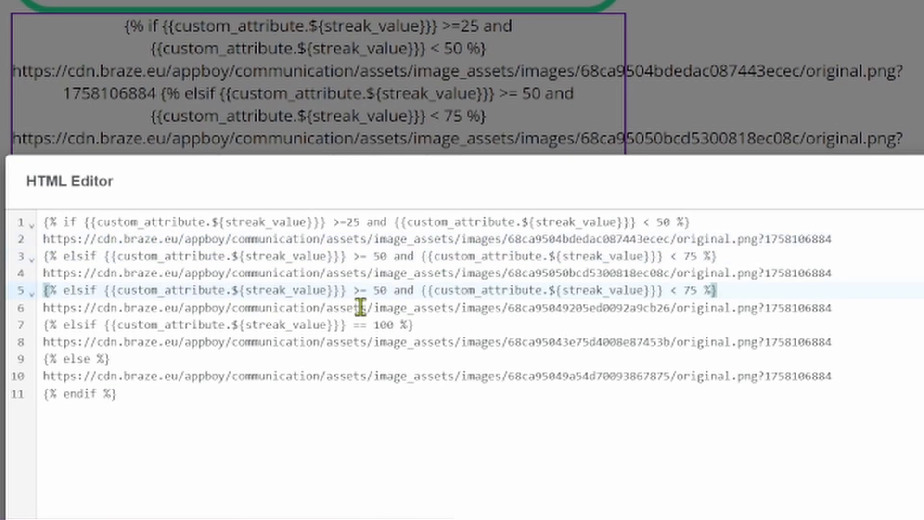
pyautogui.doubleClick(384, 290)
pyautogui.write('75')
pyautogui.doubleClick(691, 290)
pyautogui.press('BackSpace')
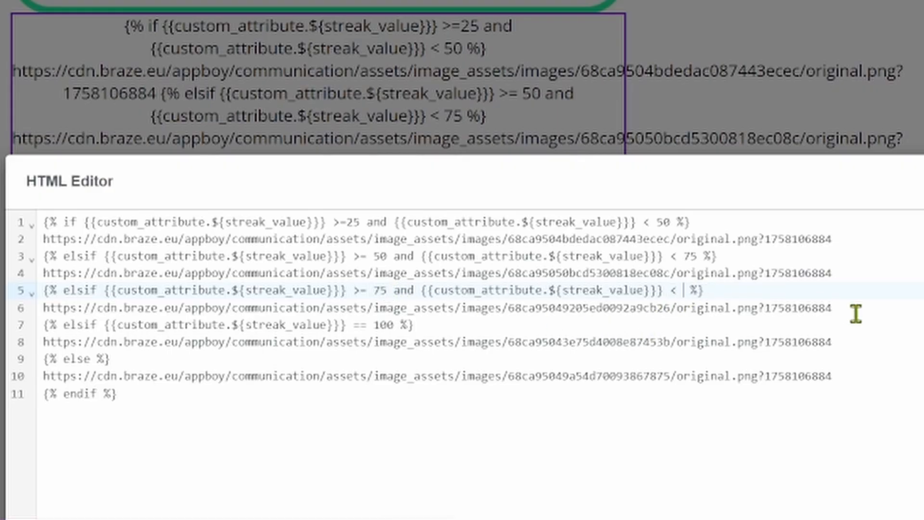
pyautogui.write('100')
pyautogui.click(435, 324)
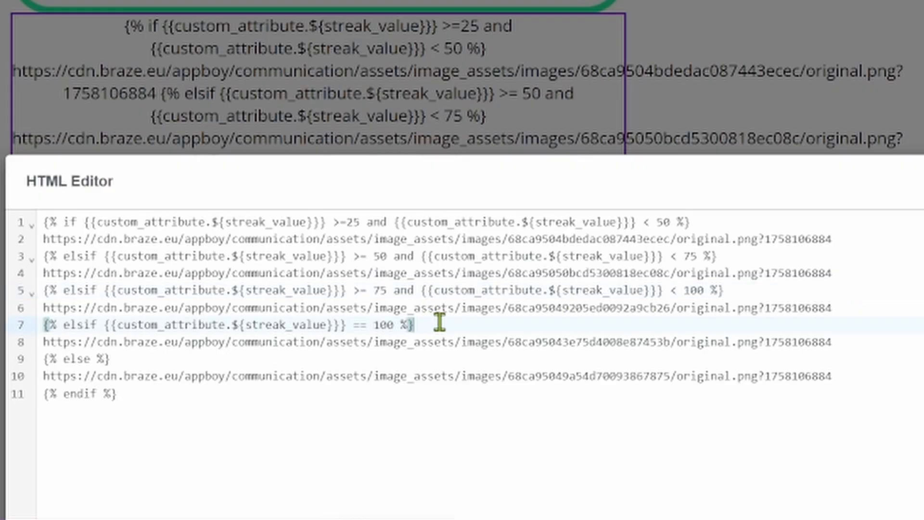
pyautogui.click(130, 362)
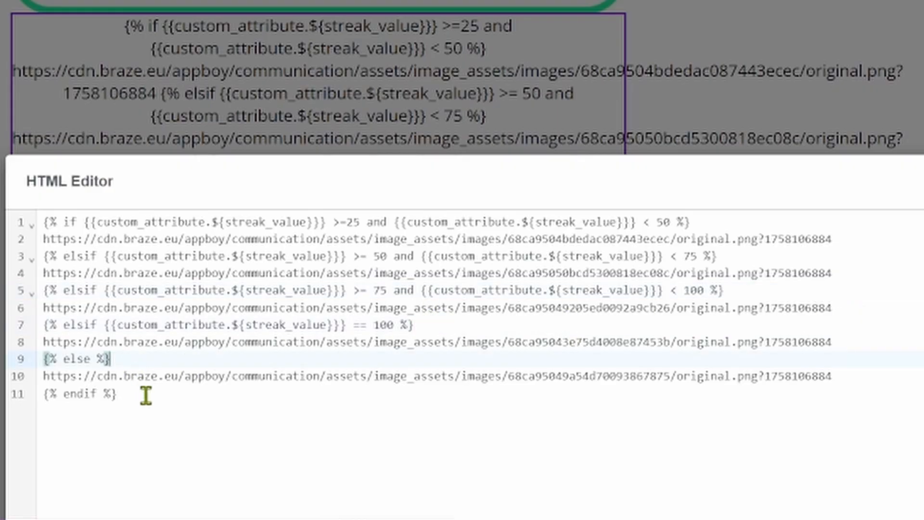
pyautogui.click(145, 393)
# Copy the entire range-based Liquid conditional and paste it over the streak bar image's existing Dynamic URL
pyautogui.moveTo(233, 423); pyautogui.dragTo(21, 210)
pyautogui.hotkey('ctrl', 'c')
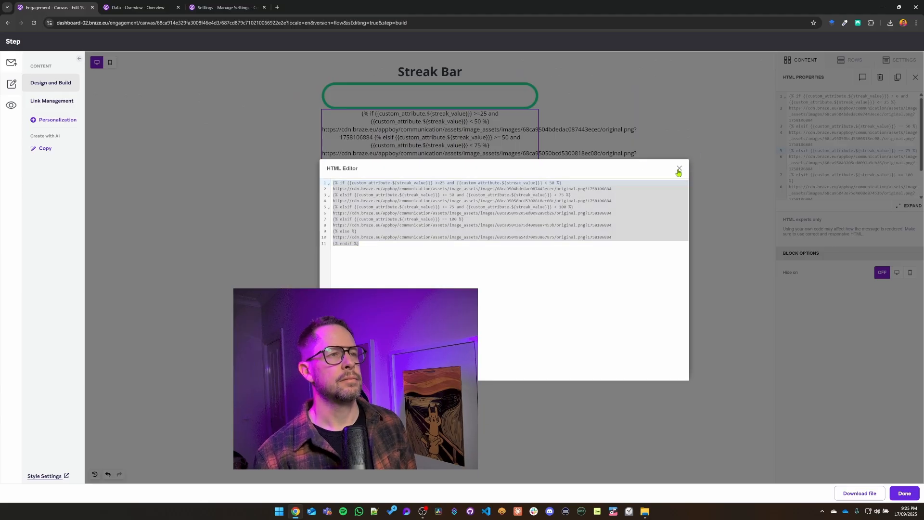
pyautogui.click(679, 168)
pyautogui.click(508, 97)
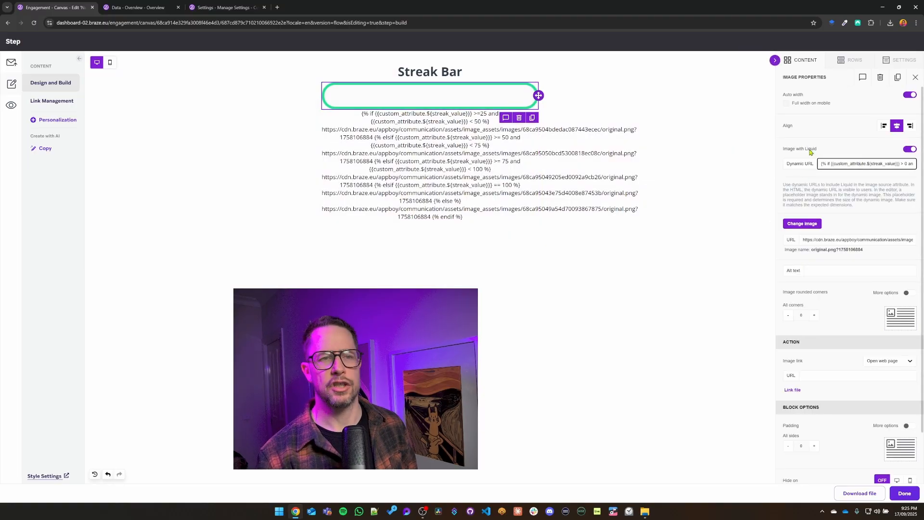
pyautogui.tripleClick(834, 160)
pyautogui.hotkey('ctrl', 'v')
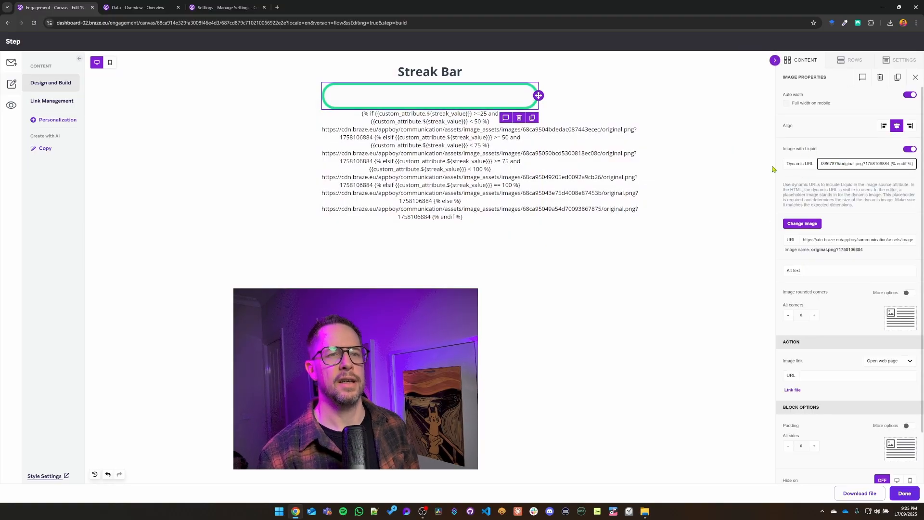
# Preview the message as the custom user with a streak_value of 25
pyautogui.click(10, 106)
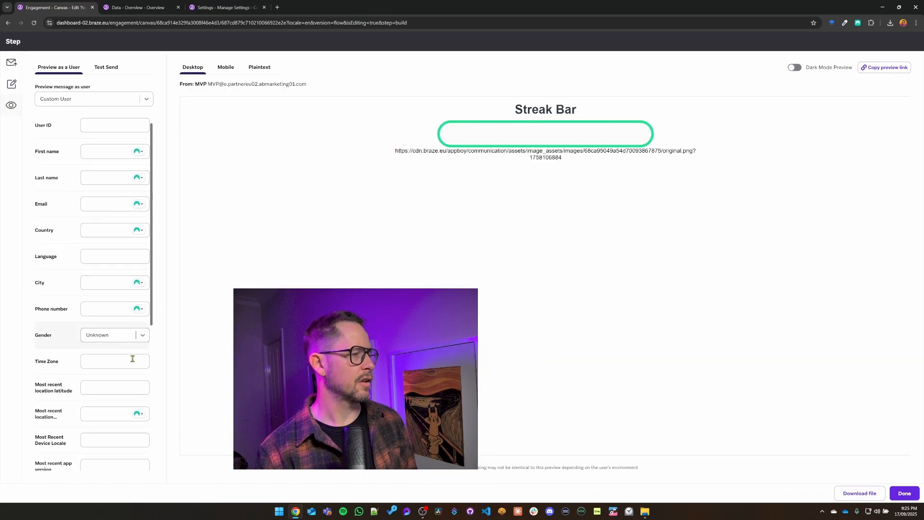
pyautogui.scroll(-4, 130, 358)
pyautogui.click(128, 354)
pyautogui.write('25')
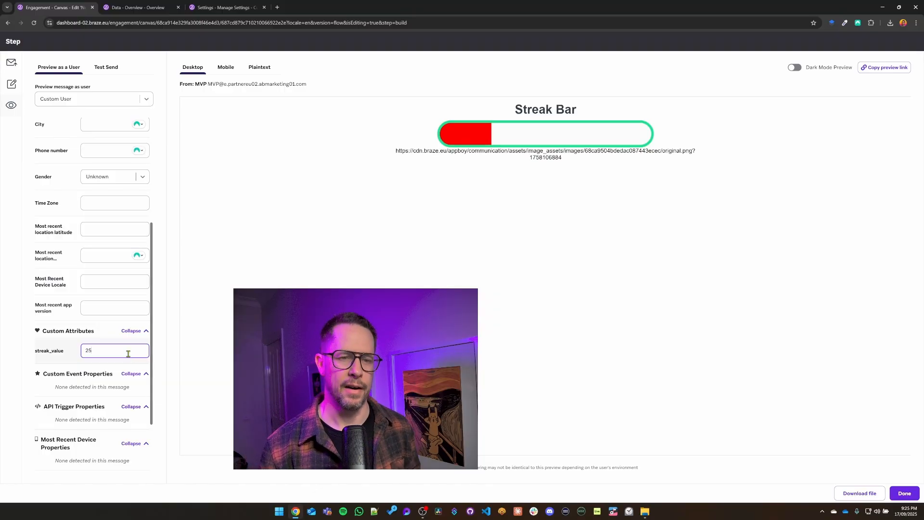
# Test the rest of the first range by previewing streak_value 26, 48 and 49
pyautogui.press('BackSpace')
pyautogui.press('BackSpace')
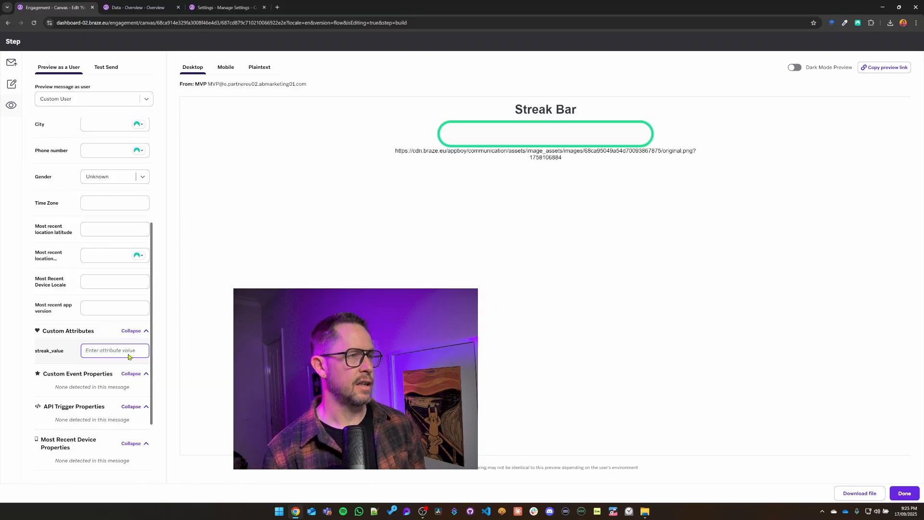
pyautogui.write('26')
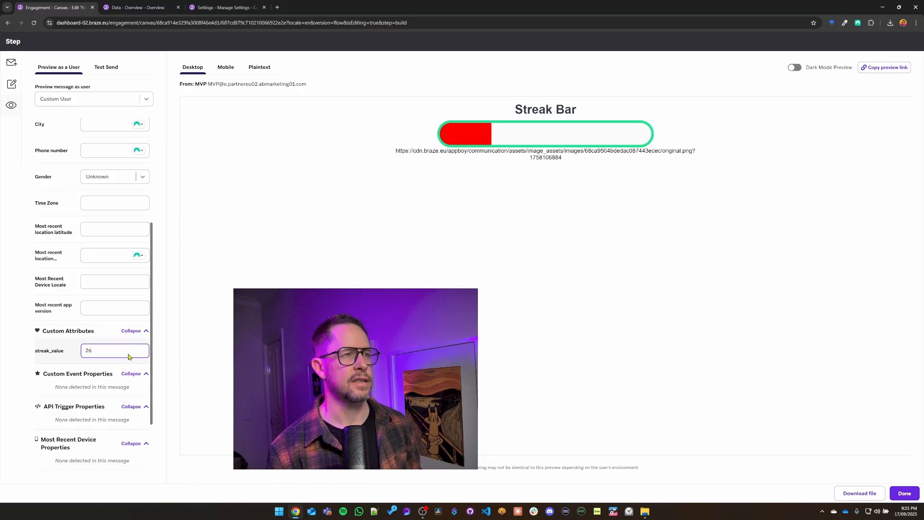
pyautogui.press('BackSpace')
pyautogui.write('48')
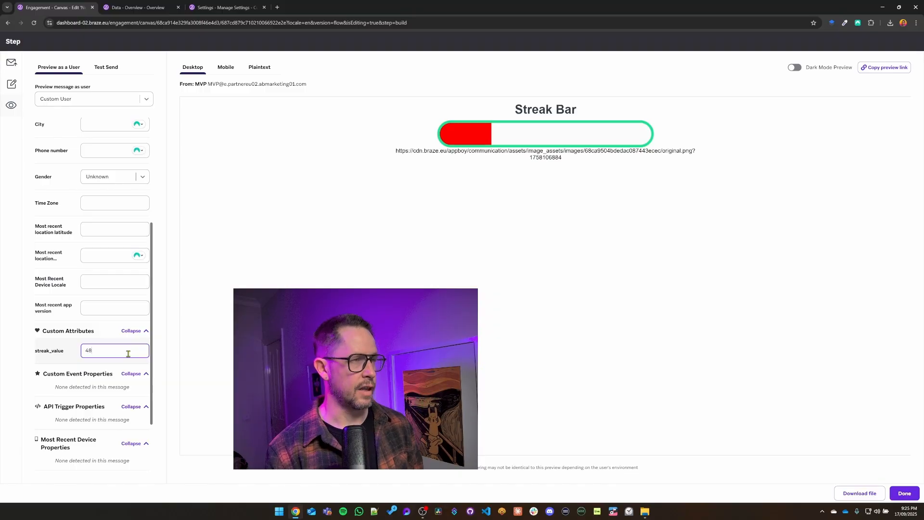
pyautogui.press('BackSpace')
pyautogui.press('BackSpace')
pyautogui.write('49')
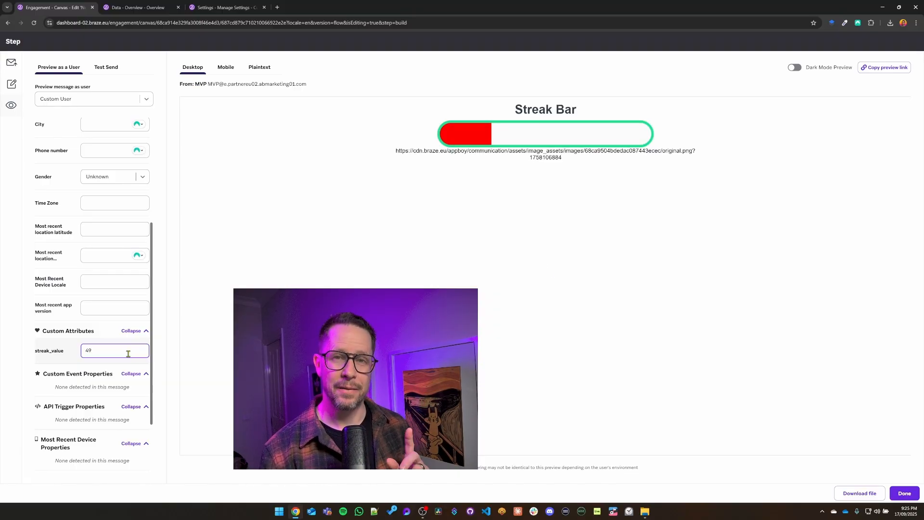
# Test the second range by previewing streak_value 50, 69 and 74
pyautogui.press('BackSpace')
pyautogui.press('BackSpace')
pyautogui.write('50')
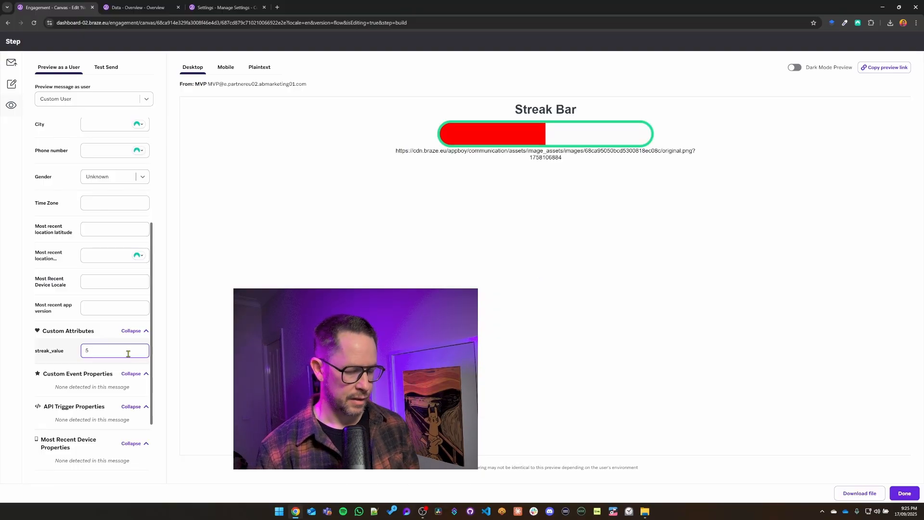
pyautogui.press('BackSpace')
pyautogui.write('69')
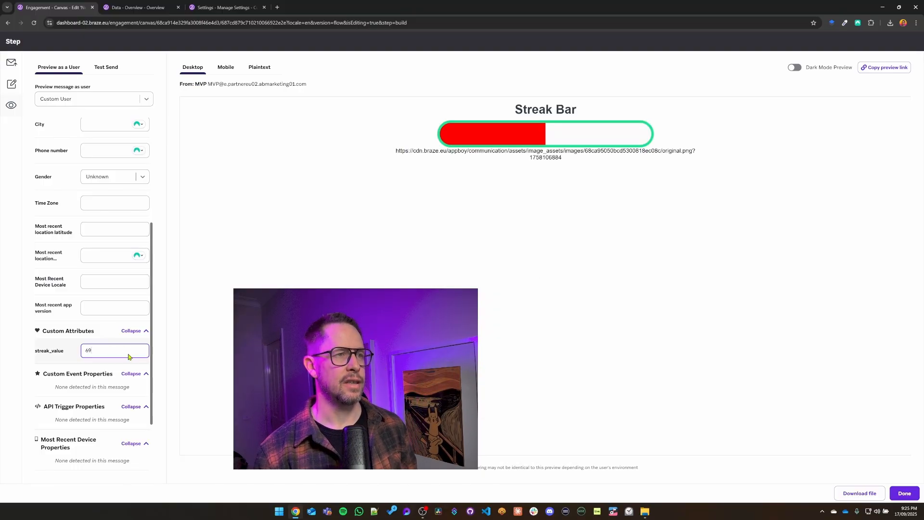
pyautogui.press('BackSpace')
pyautogui.press('BackSpace')
pyautogui.write('7')
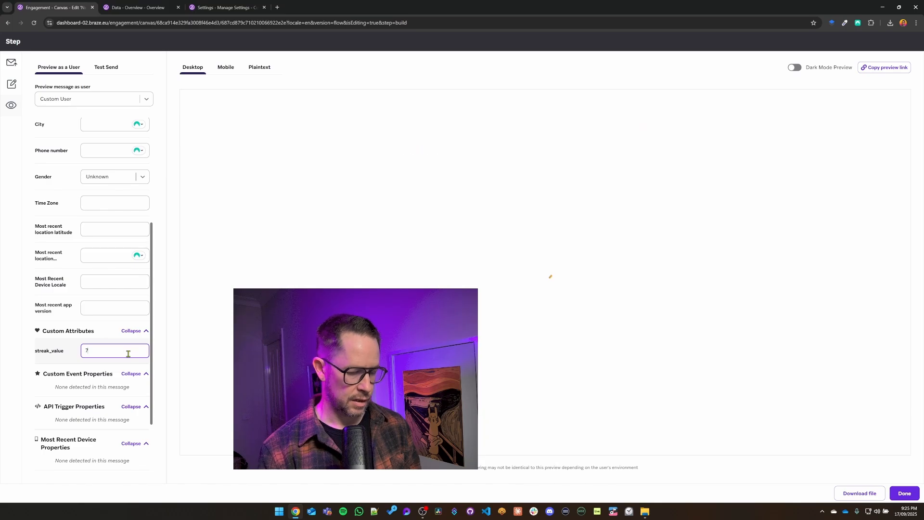
pyautogui.write('4')
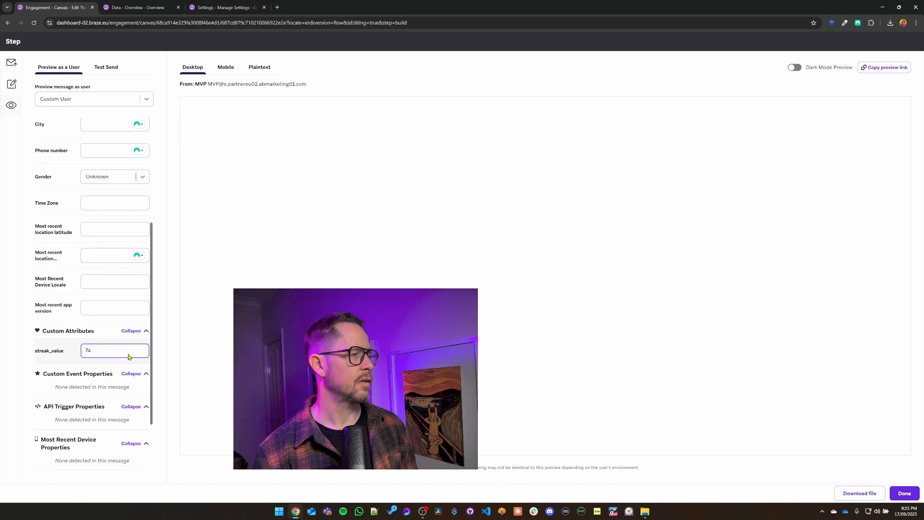
# Test the start of the third range by previewing a streak_value of 75
pyautogui.press('BackSpace')
pyautogui.press('BackSpace')
pyautogui.write('75')
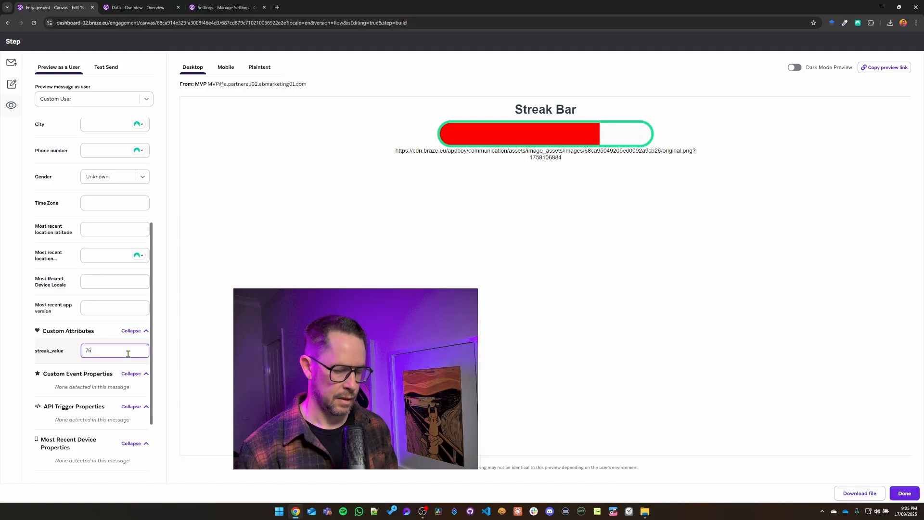
# Test the upper limit of the streak bar by previewing streak_value 1200 and 100
pyautogui.press('BackSpace')
pyautogui.press('BackSpace')
pyautogui.write('9')
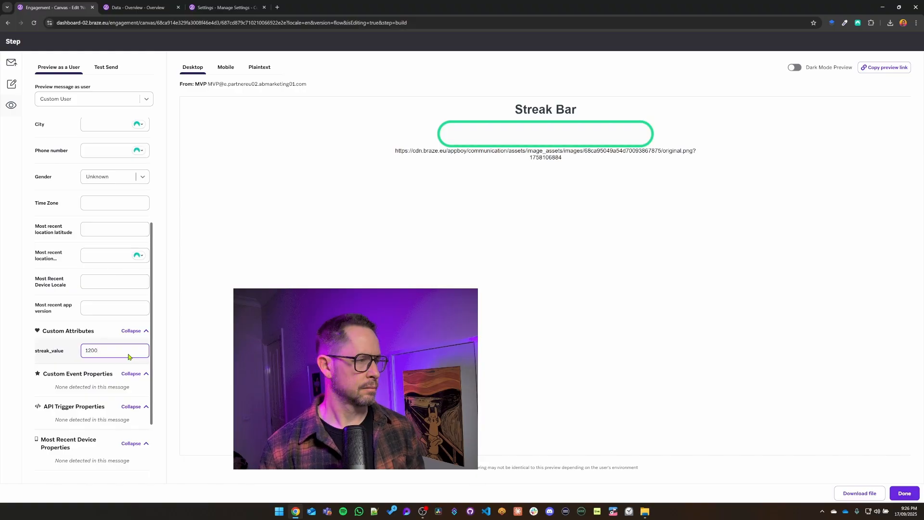
pyautogui.doubleClick(128, 354)
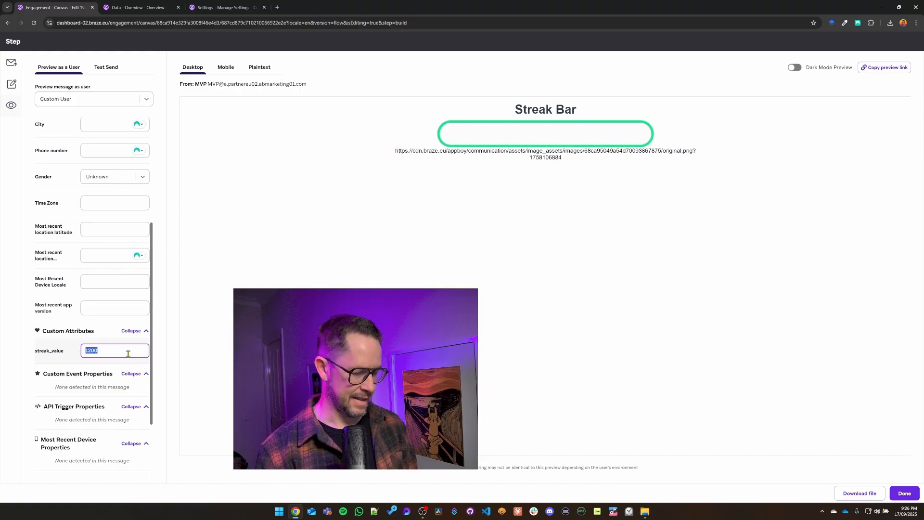
pyautogui.write('100')
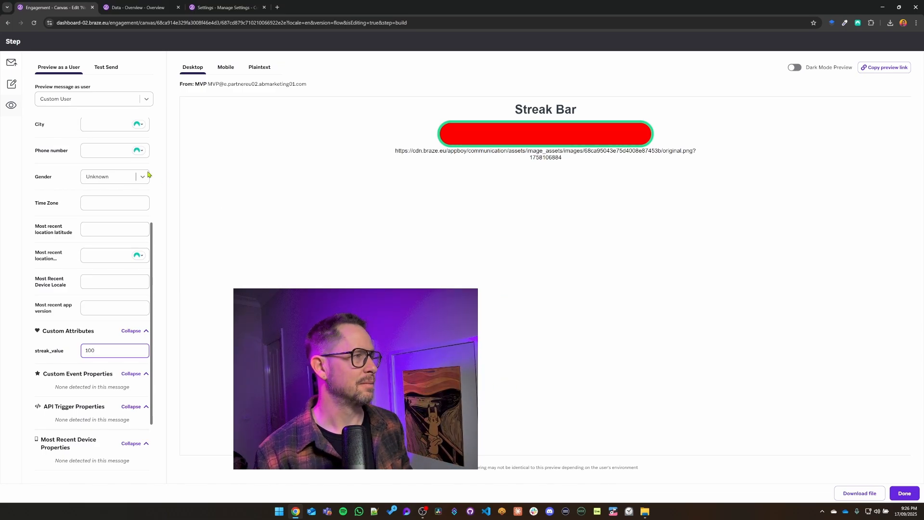
# Return to the email design and delete the HTML block containing the Liquid conditions below the streak bar image
pyautogui.click(11, 84)
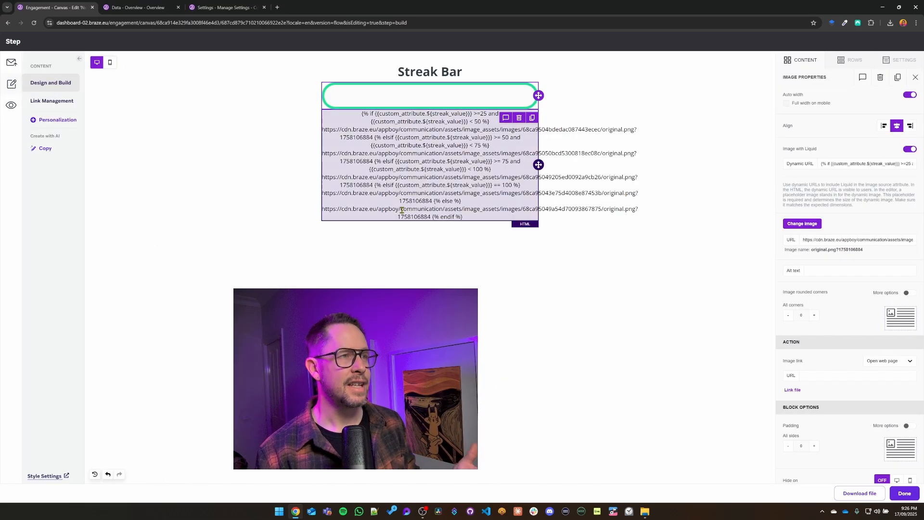
pyautogui.click(482, 185)
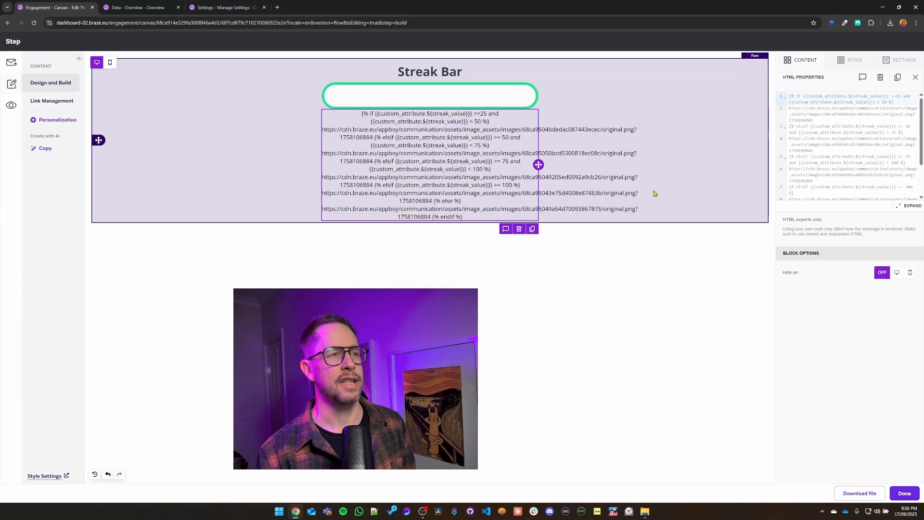
pyautogui.click(519, 228)
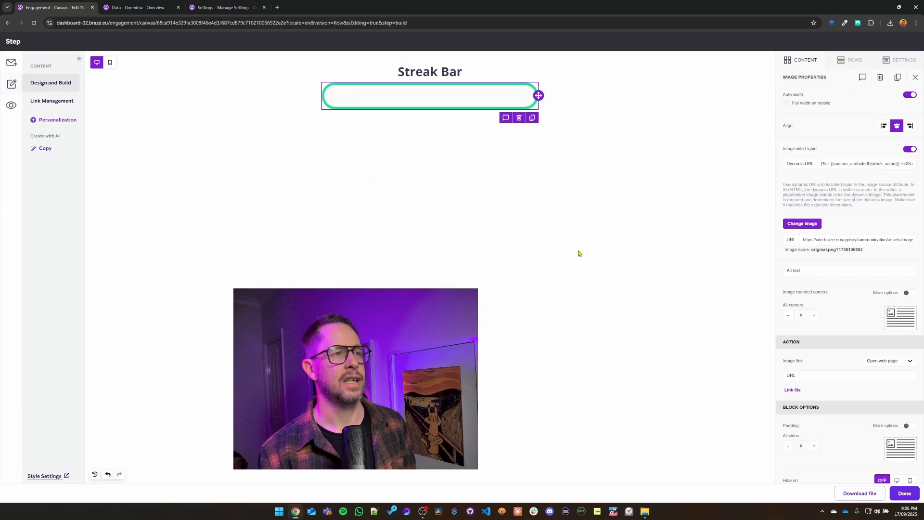
# Preview the cleaned-up message for the custom user with a streak_value of 68, and return to the editor
pyautogui.click(12, 105)
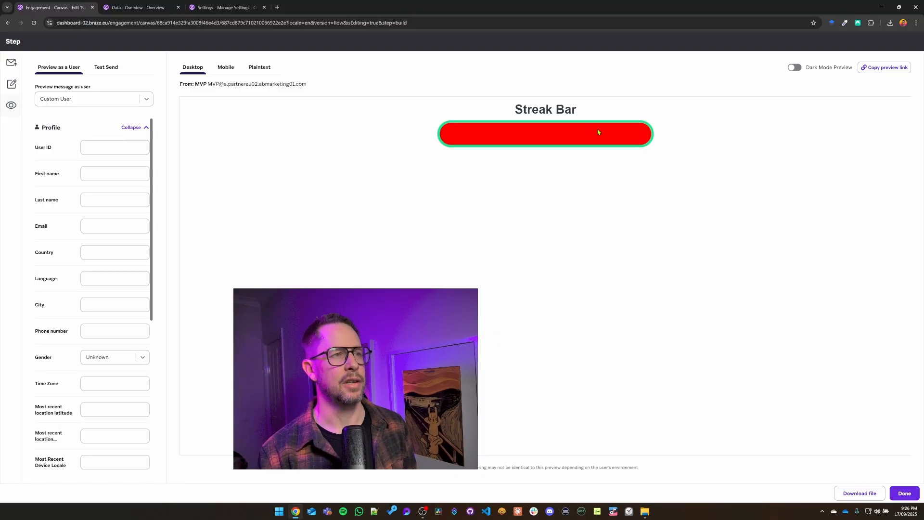
pyautogui.scroll(-5, 117, 406)
pyautogui.moveTo(130, 314); pyautogui.dragTo(11, 308)
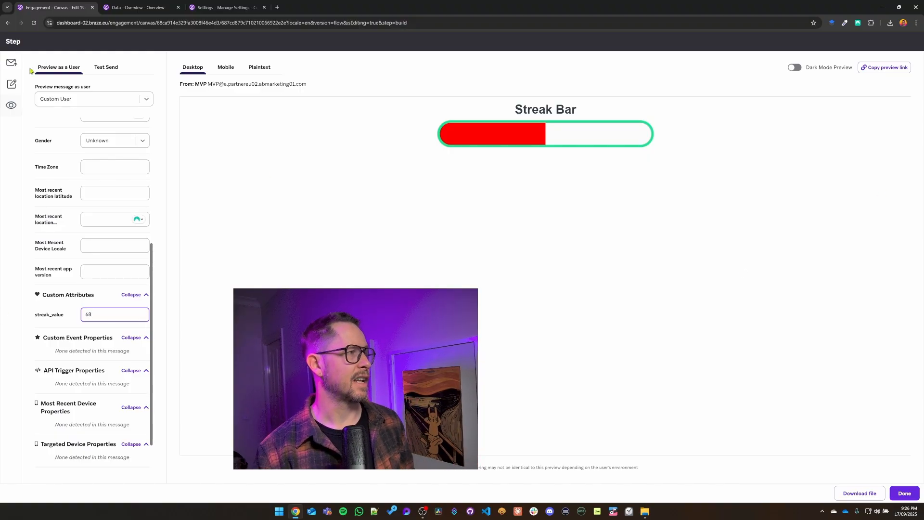
pyautogui.click(12, 86)
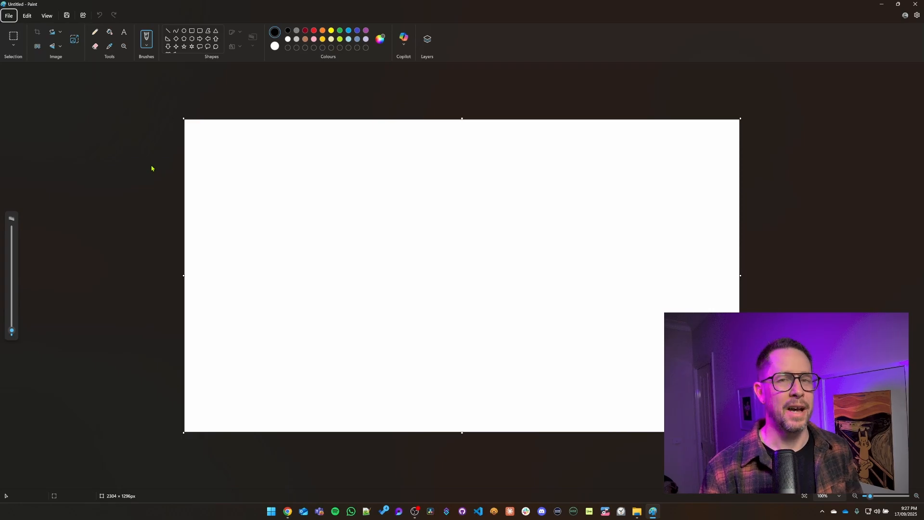
# Switch to Paint and draw a long rectangular bar outline across the canvas with a thickened black pencil
pyautogui.click(95, 31)
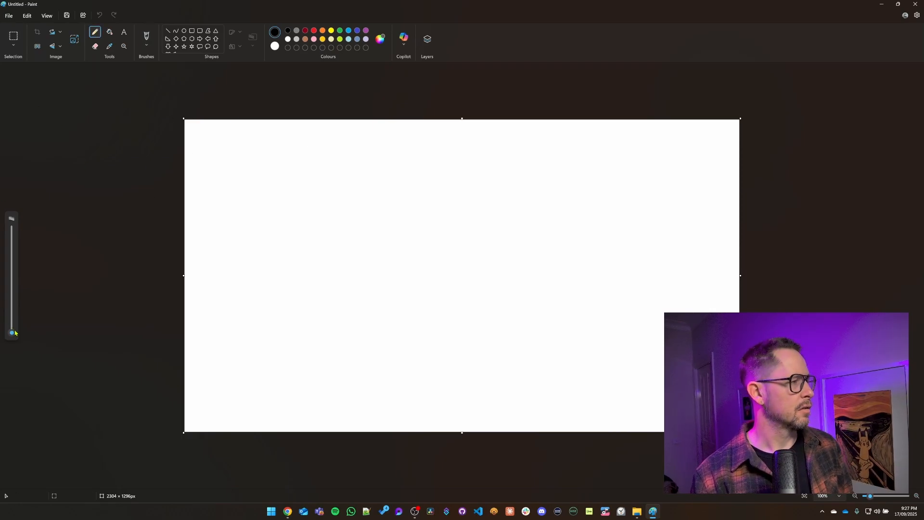
pyautogui.moveTo(15, 333); pyautogui.dragTo(12, 318)
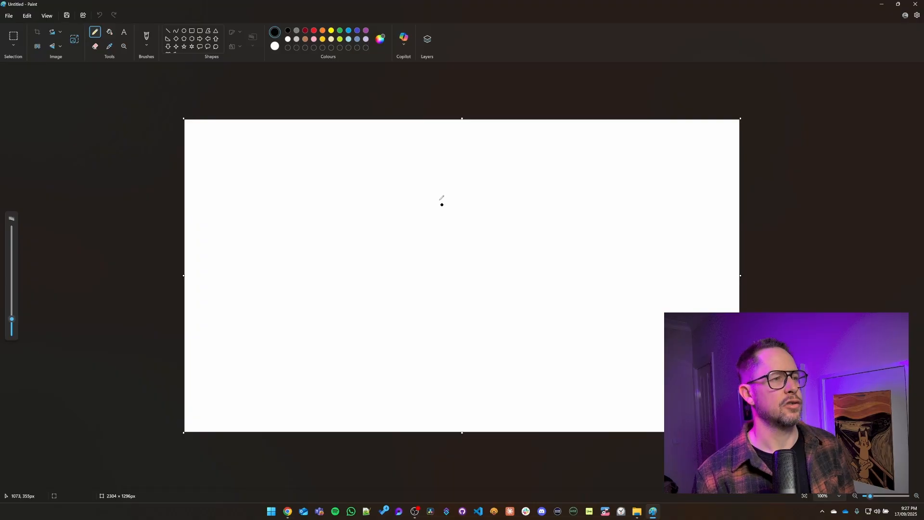
pyautogui.moveTo(506, 207)
pyautogui.mouseDown()
pyautogui.moveTo(347, 202)
pyautogui.moveTo(316, 264)
pyautogui.moveTo(596, 258)
pyautogui.moveTo(653, 207)
pyautogui.moveTo(512, 205)
pyautogui.moveTo(532, 203)
pyautogui.mouseUp()
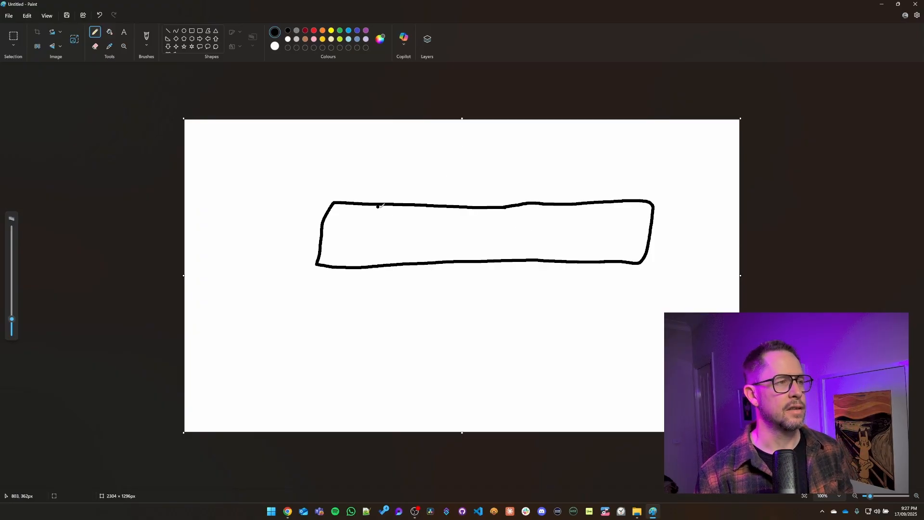
# Draw five vertical dividers inside the bar to split it into six segments
pyautogui.moveTo(378, 207); pyautogui.dragTo(371, 263)
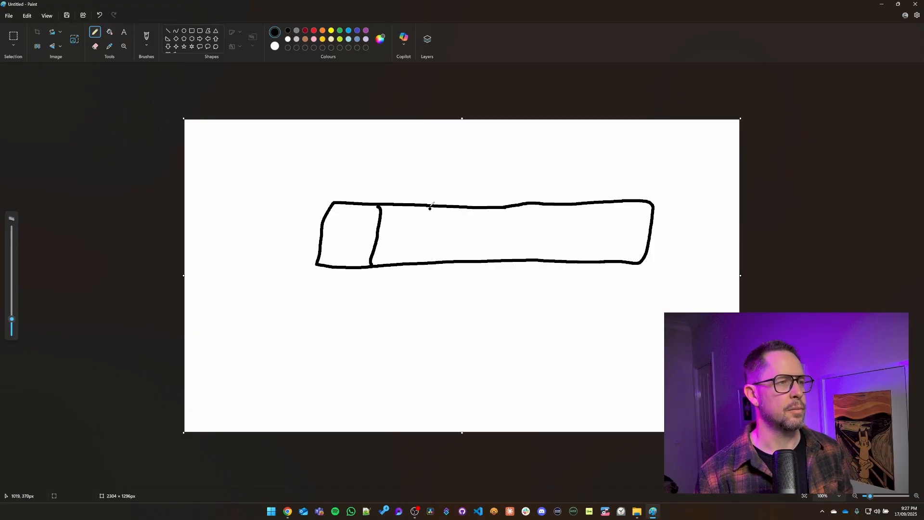
pyautogui.moveTo(430, 207); pyautogui.dragTo(432, 258)
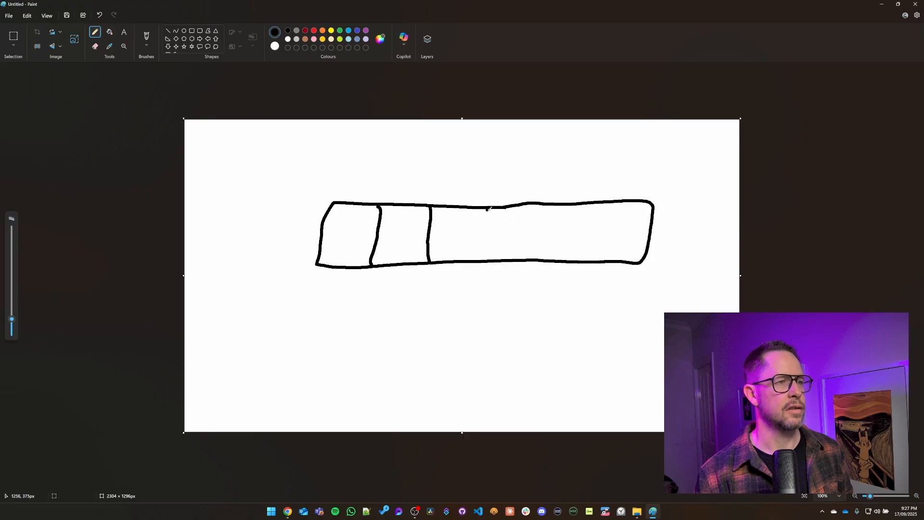
pyautogui.moveTo(488, 209); pyautogui.dragTo(483, 250)
pyautogui.moveTo(560, 203); pyautogui.dragTo(562, 264)
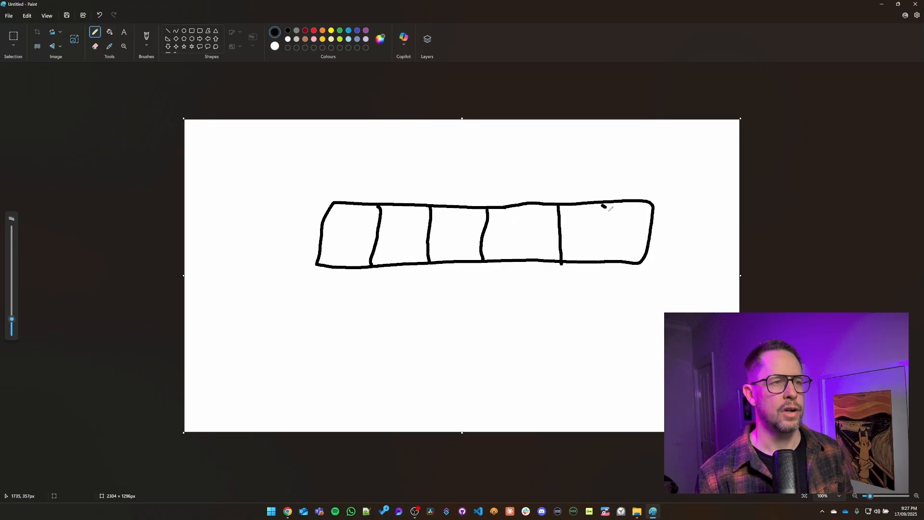
pyautogui.moveTo(602, 205); pyautogui.dragTo(611, 262)
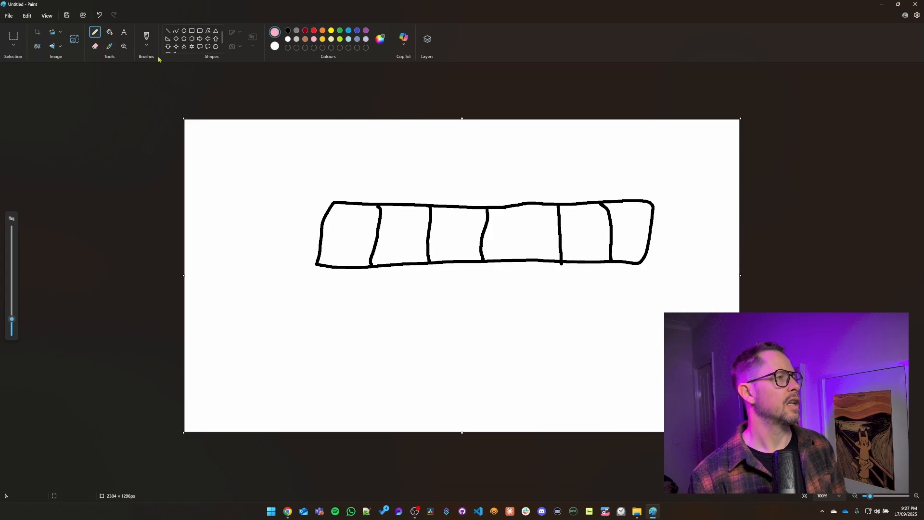
# Fill all six segments of the bar with pink, one by one from left to right
pyautogui.click(111, 34)
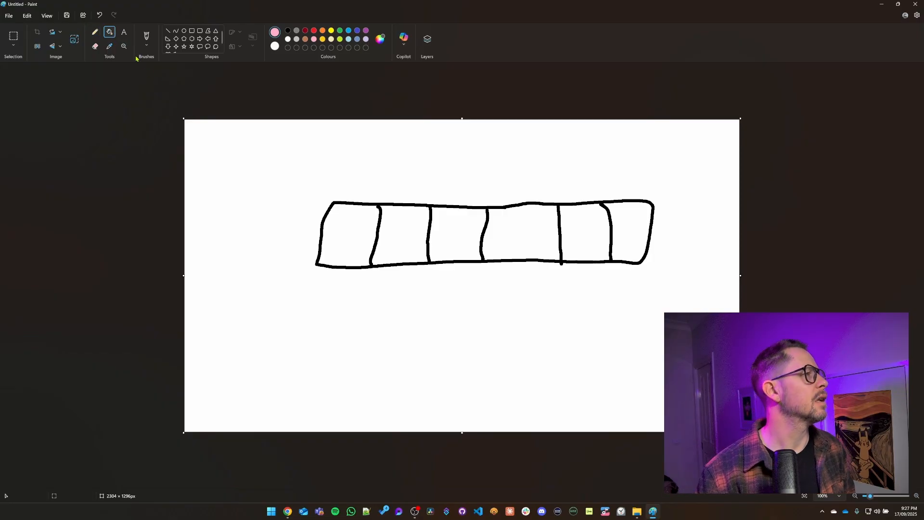
pyautogui.click(350, 227)
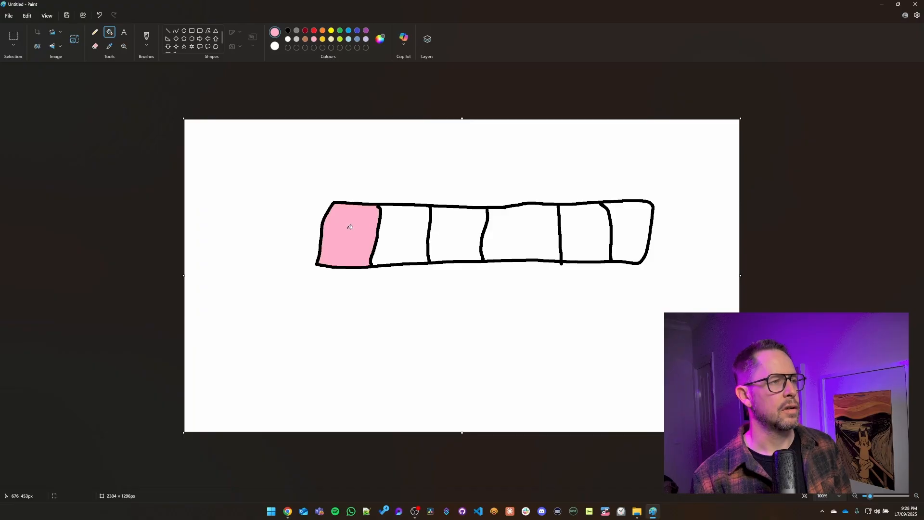
pyautogui.click(399, 236)
pyautogui.click(468, 238)
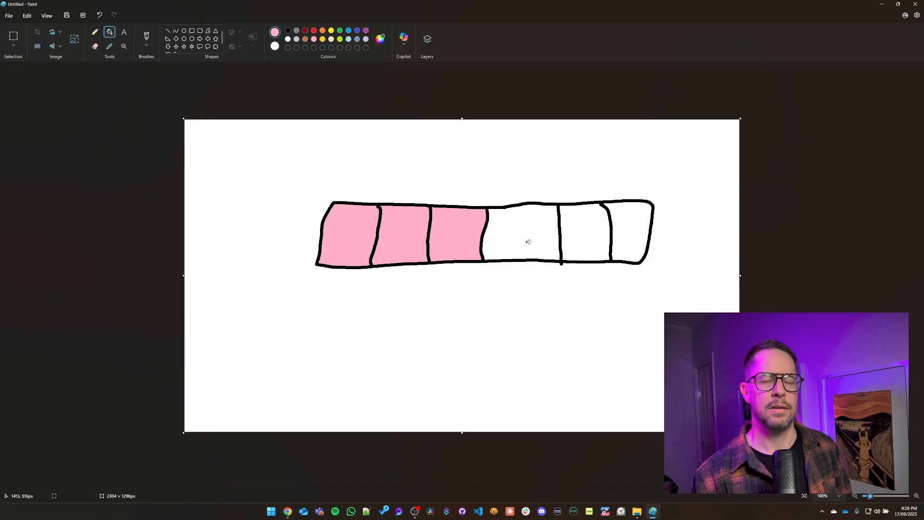
pyautogui.click(531, 242)
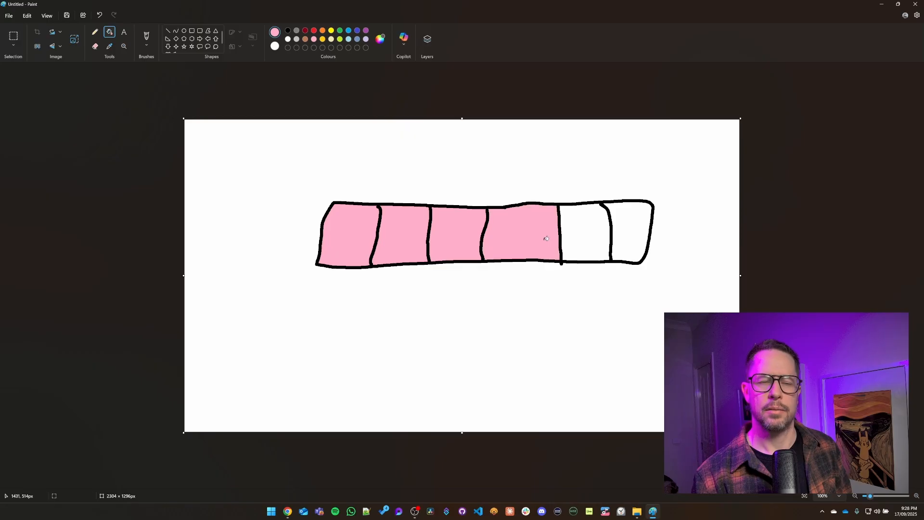
pyautogui.click(594, 232)
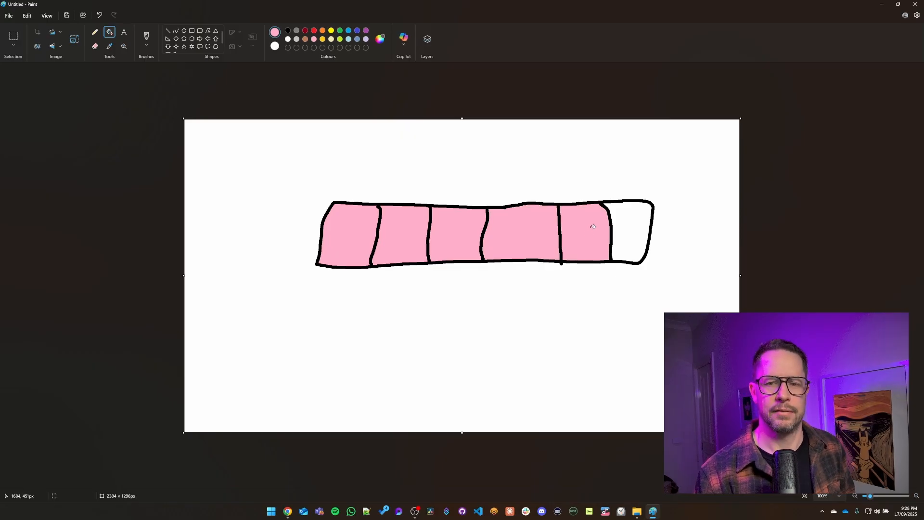
pyautogui.click(633, 217)
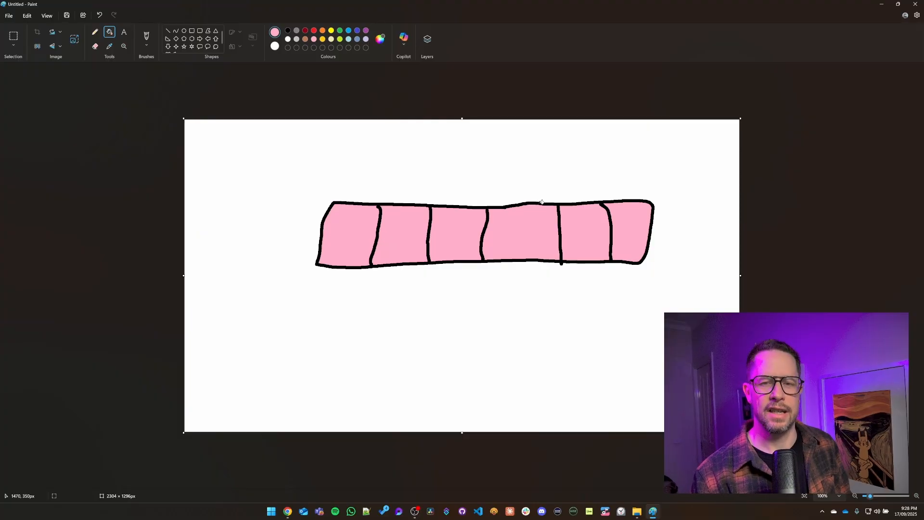
# Undo the last five segment fills and fill the second to sixth segments with pink again
pyautogui.hotkey('ctrl', 'z')
pyautogui.hotkey('ctrl', 'z')
pyautogui.hotkey('ctrl', 'z')
pyautogui.hotkey('ctrl', 'z')
pyautogui.hotkey('ctrl', 'z')
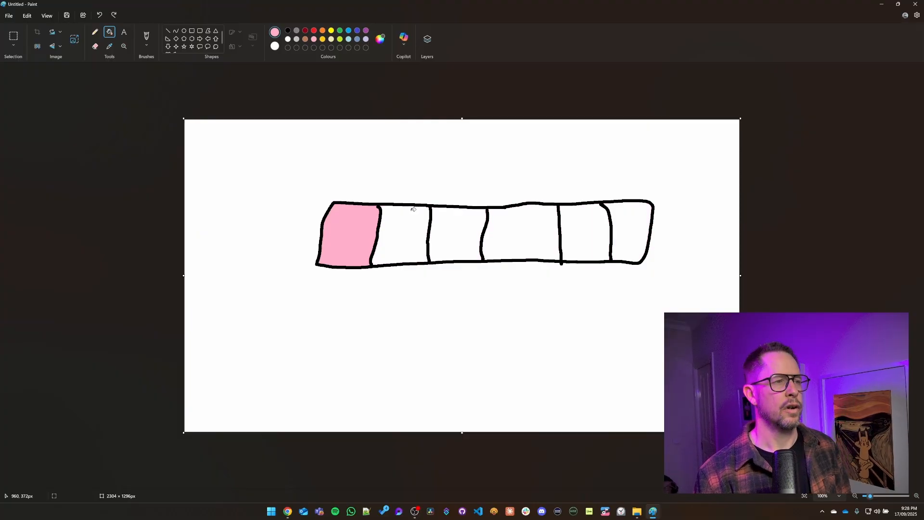
pyautogui.click(404, 227)
pyautogui.click(457, 234)
pyautogui.click(509, 230)
pyautogui.click(581, 226)
pyautogui.click(638, 218)
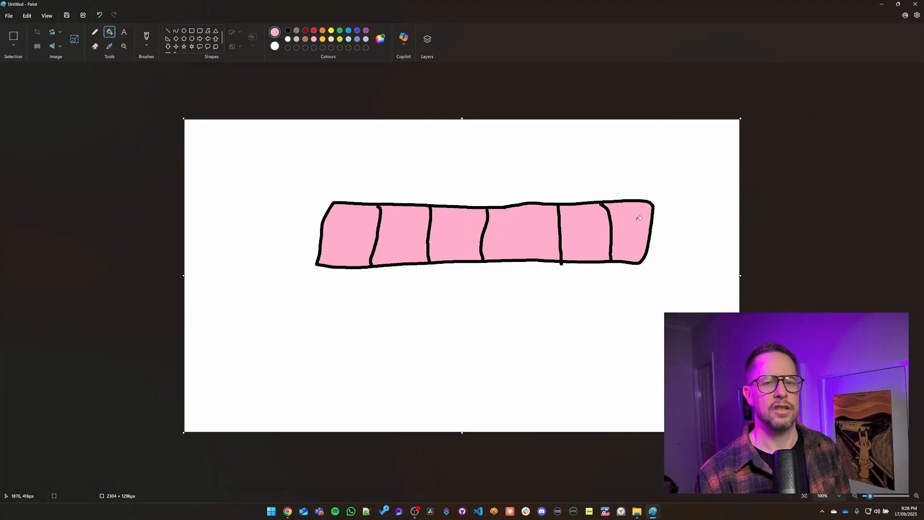
# Repeat the fill demonstration by clearing every segment after the first and recolouring them pink in order
pyautogui.hotkey('ctrl', 'z')
pyautogui.hotkey('ctrl', 'z')
pyautogui.hotkey('ctrl', 'z')
pyautogui.hotkey('ctrl', 'z')
pyautogui.hotkey('ctrl', 'z')
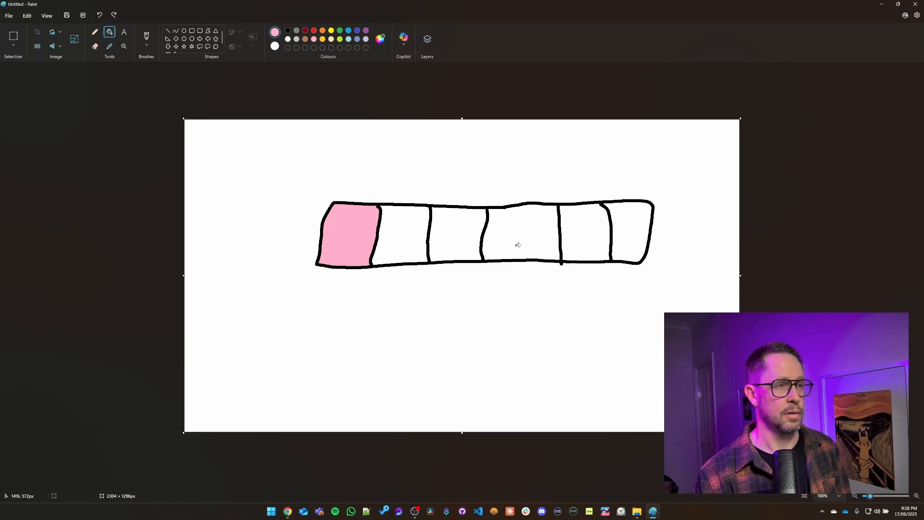
pyautogui.click(426, 236)
pyautogui.click(463, 238)
pyautogui.click(520, 233)
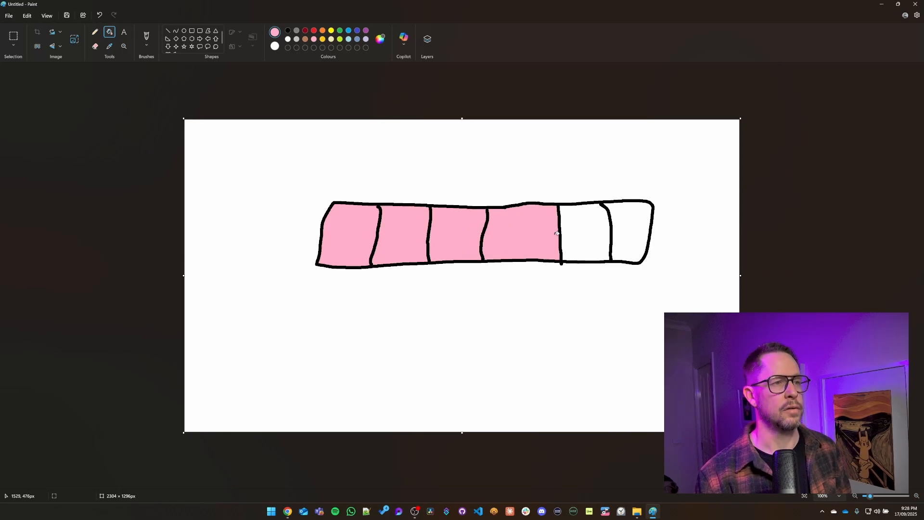
pyautogui.click(585, 228)
pyautogui.click(626, 224)
# Draw a face with an eye and a smile in the bar's first segment using the black pencil
pyautogui.click(94, 31)
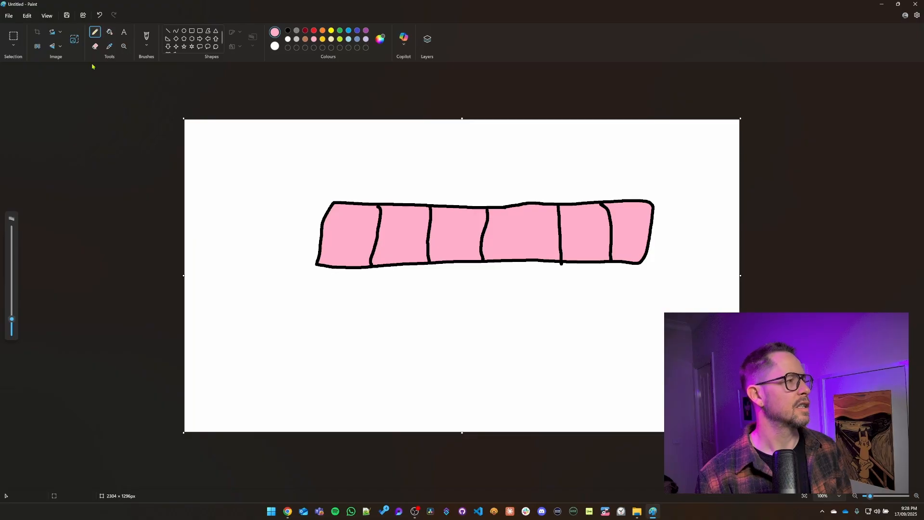
pyautogui.click(287, 30)
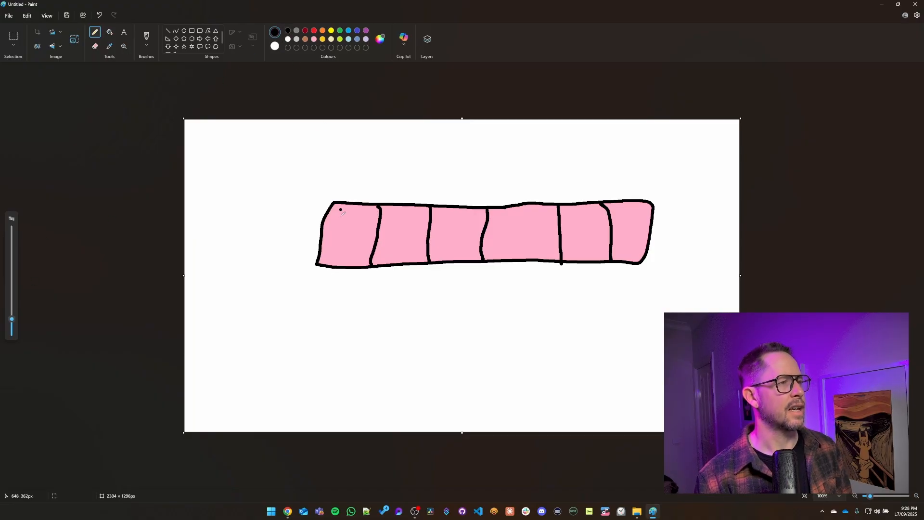
pyautogui.moveTo(336, 221); pyautogui.dragTo(362, 238)
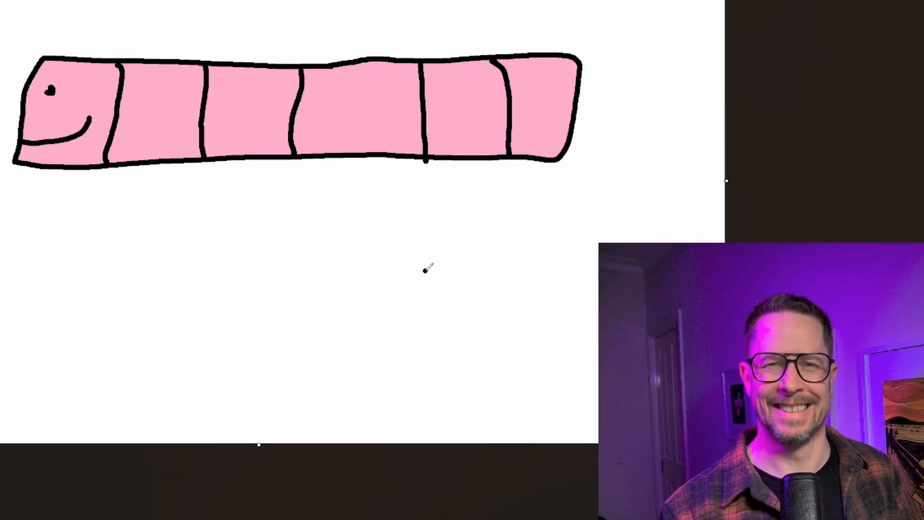